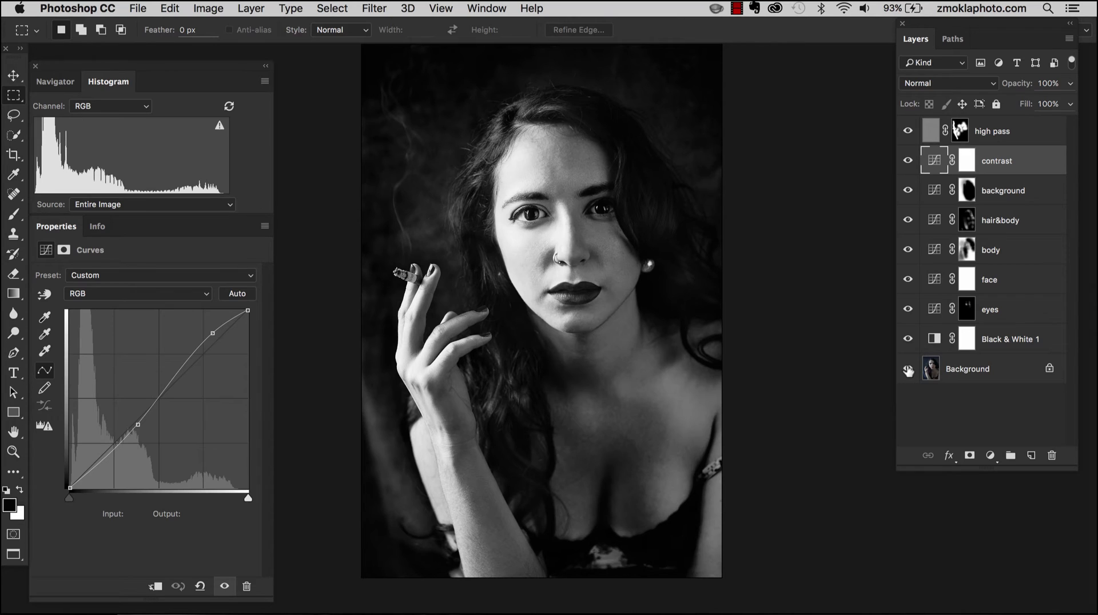
Step: Compare the finished black-and-white edit with the original colour photo, and check the effect of the "background" curves layer
{"action": "left_click", "coordinate": [907, 371], "text": "alt"}
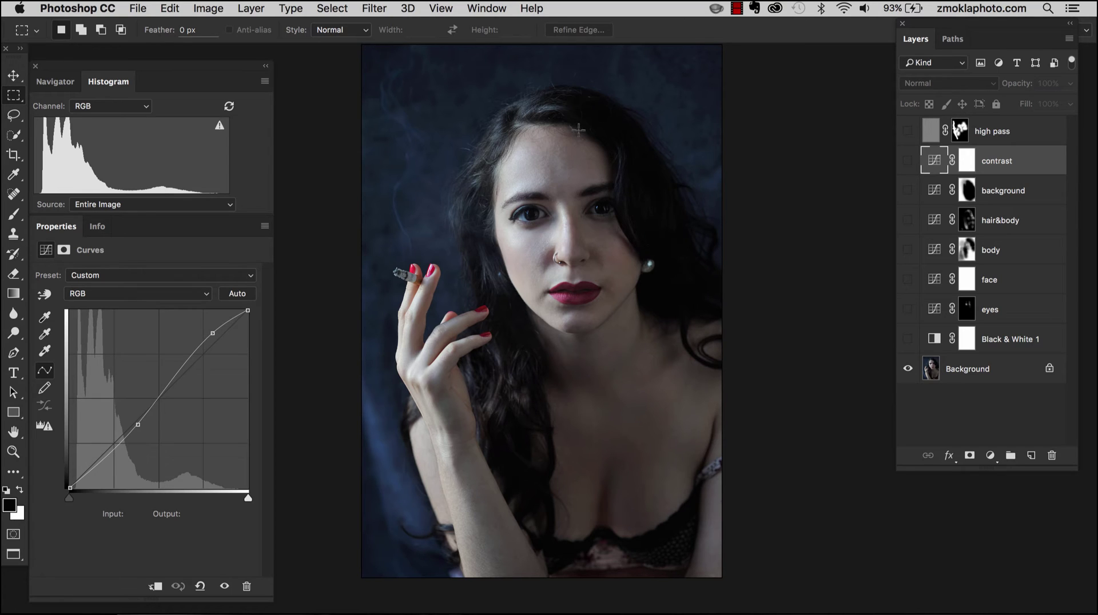
{"action": "left_click", "coordinate": [907, 369], "text": "alt"}
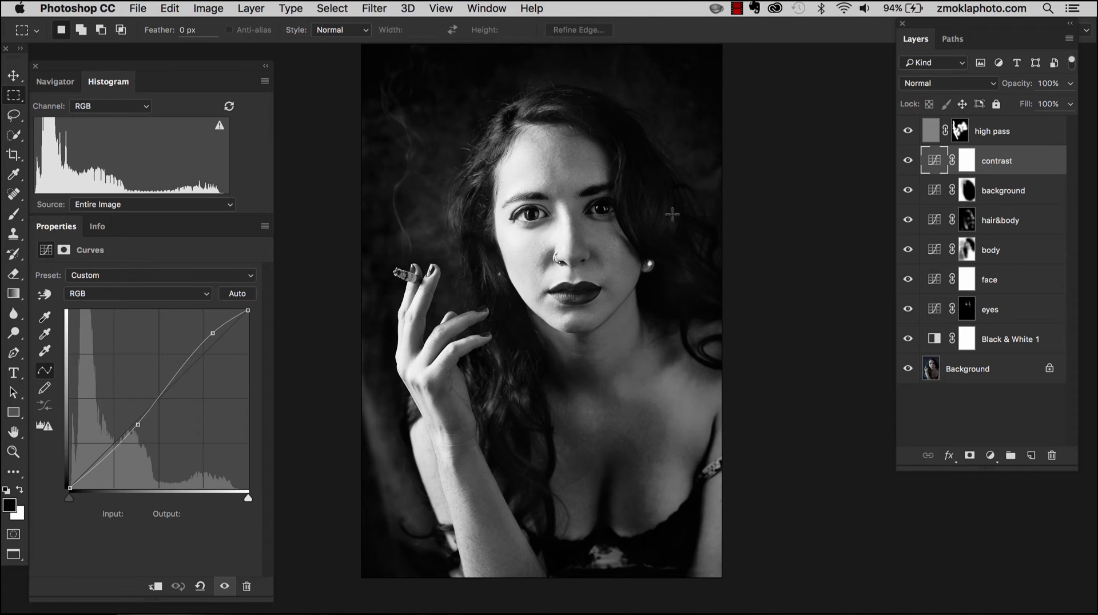
{"action": "left_click", "coordinate": [908, 372], "text": "alt"}
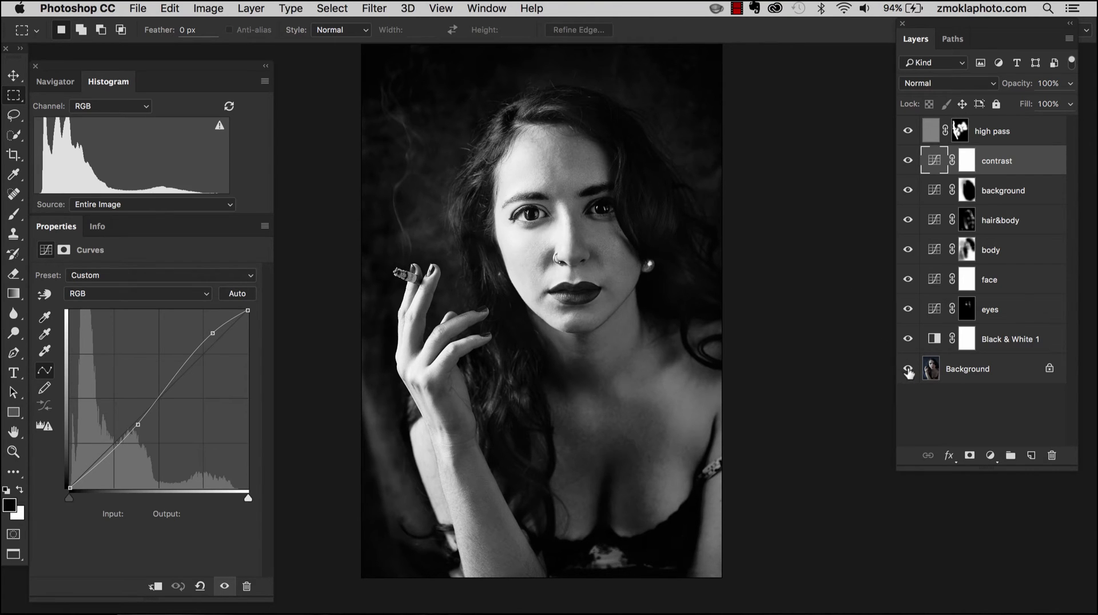
{"action": "key", "text": "super+equal"}
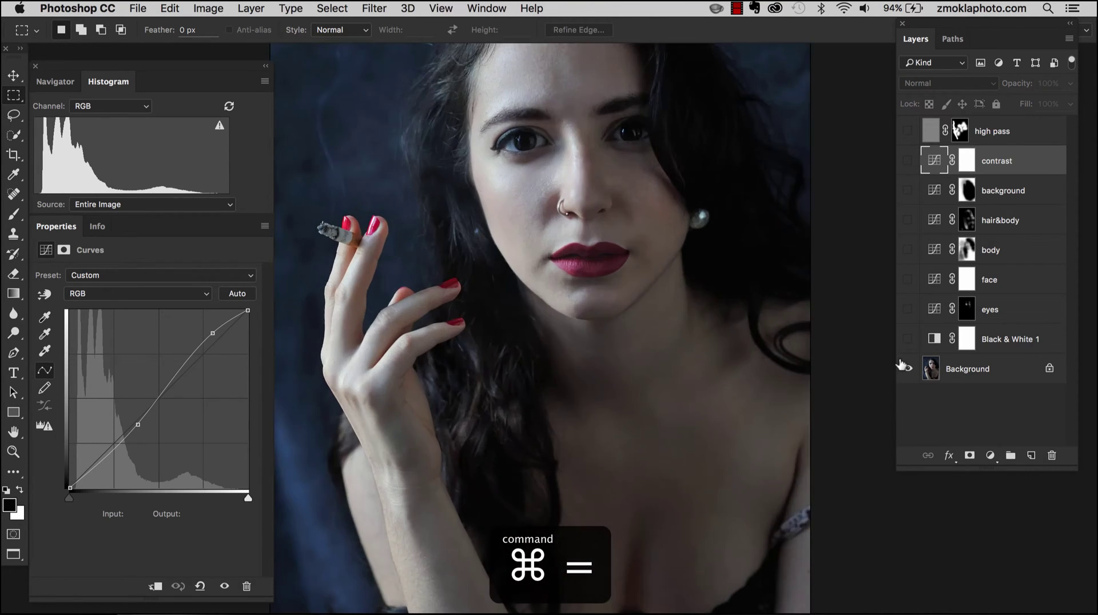
{"action": "left_click_drag", "start_coordinate": [668, 209], "coordinate": [658, 256]}
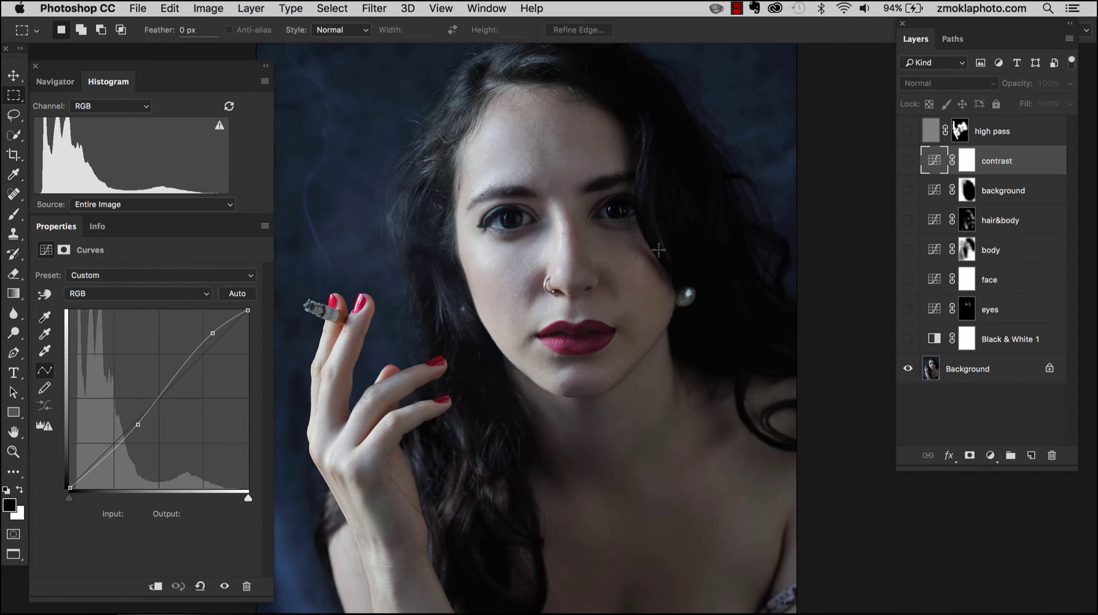
{"action": "left_click", "coordinate": [908, 371], "text": "alt"}
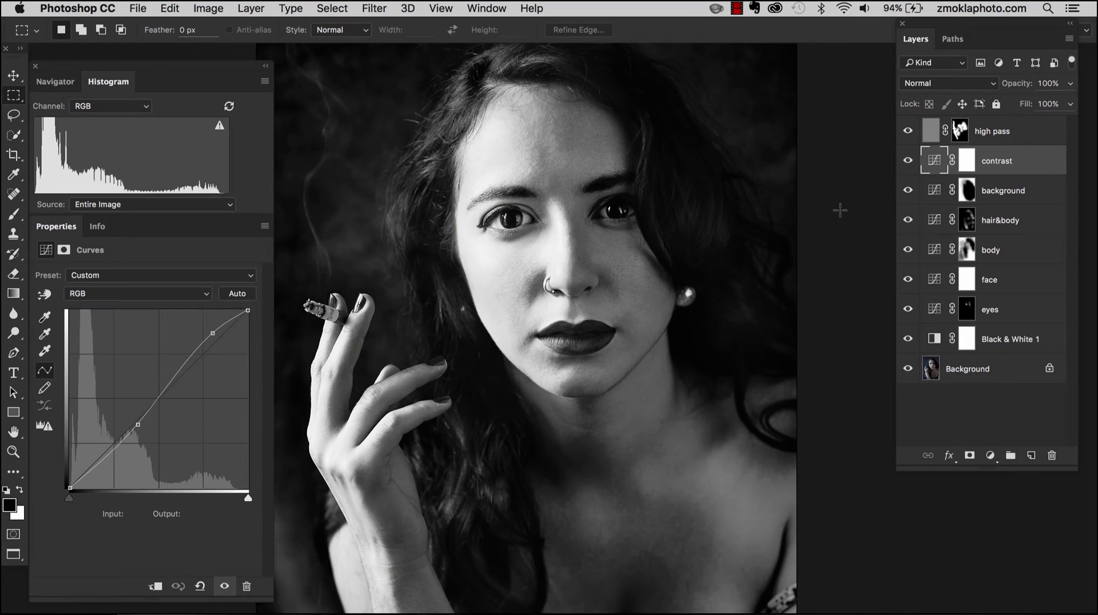
{"action": "key", "text": "super+minus"}
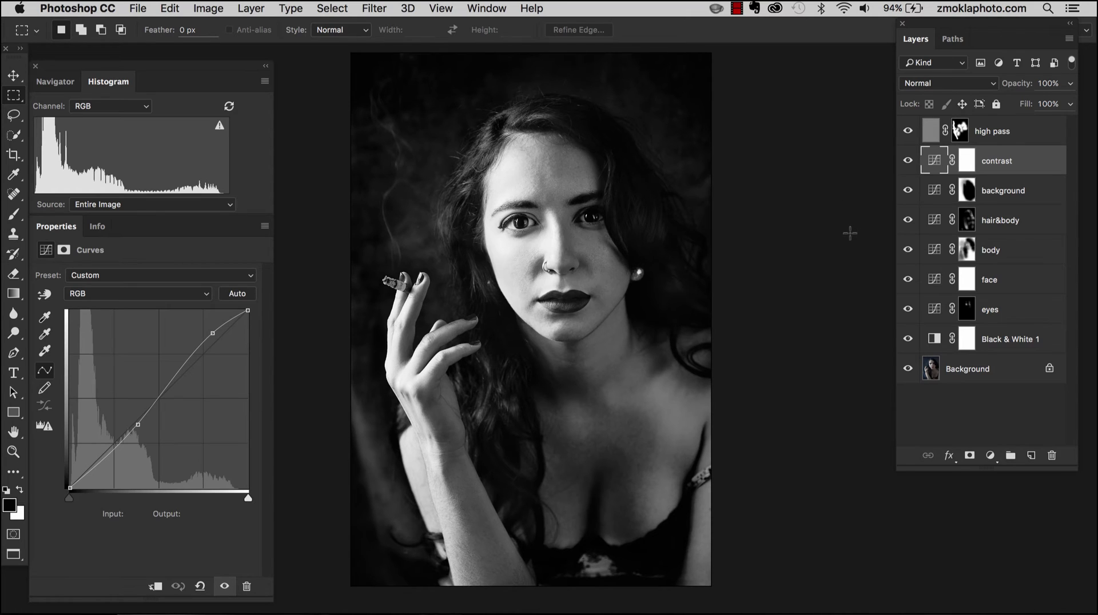
{"action": "left_click", "coordinate": [908, 192]}
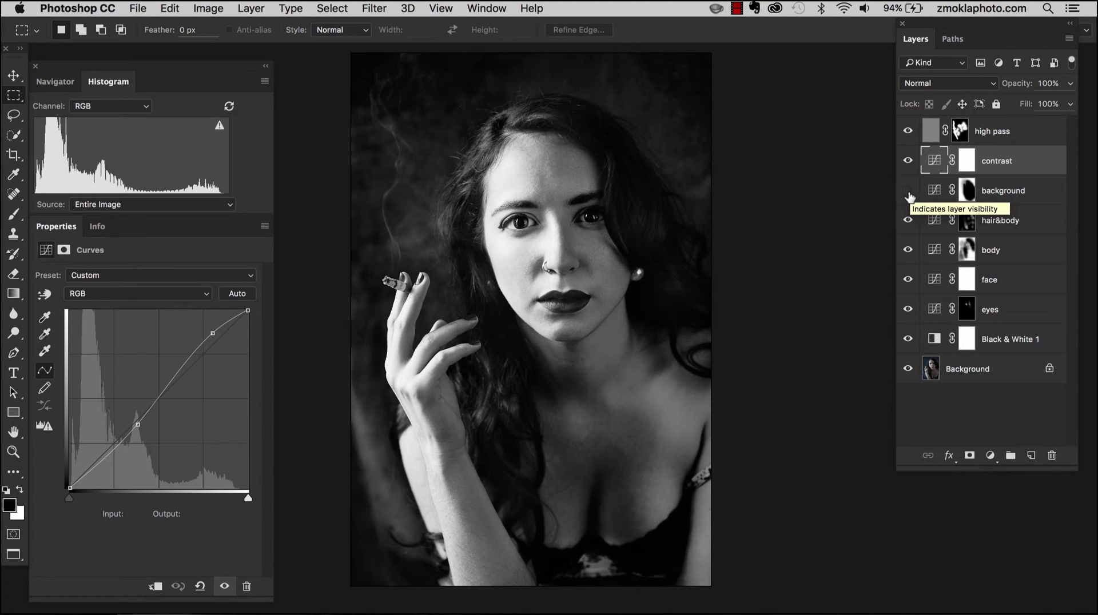
{"action": "left_click", "coordinate": [908, 192]}
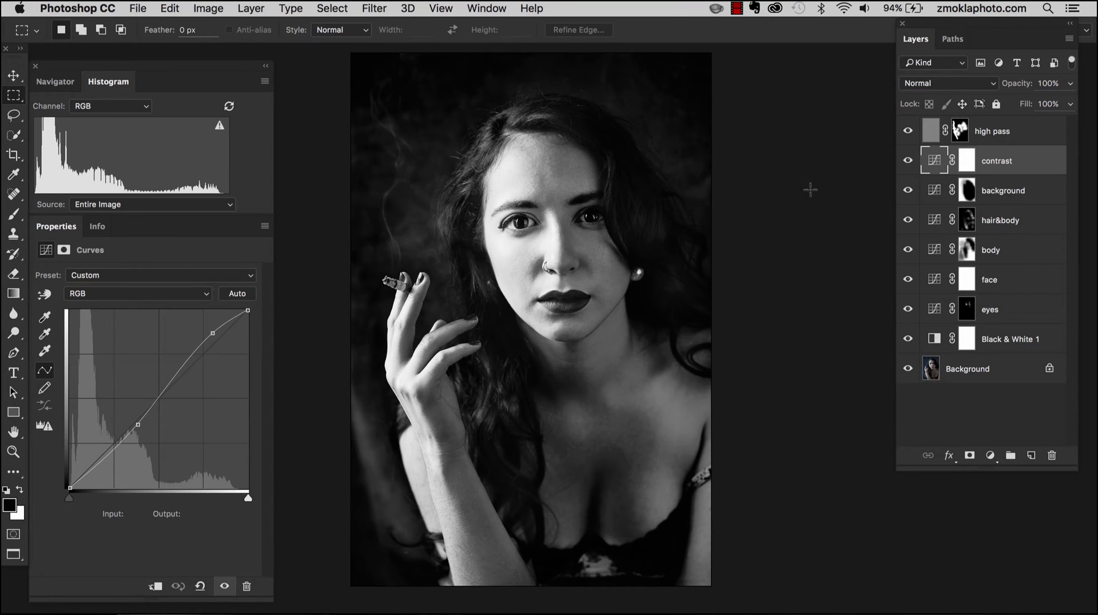
Step: Delete all layers from Black & White 1 up to high pass, keeping only the Background layer
{"action": "left_click", "coordinate": [1009, 338]}
{"action": "left_click", "coordinate": [992, 129], "text": "shift"}
{"action": "key", "text": "Delete"}
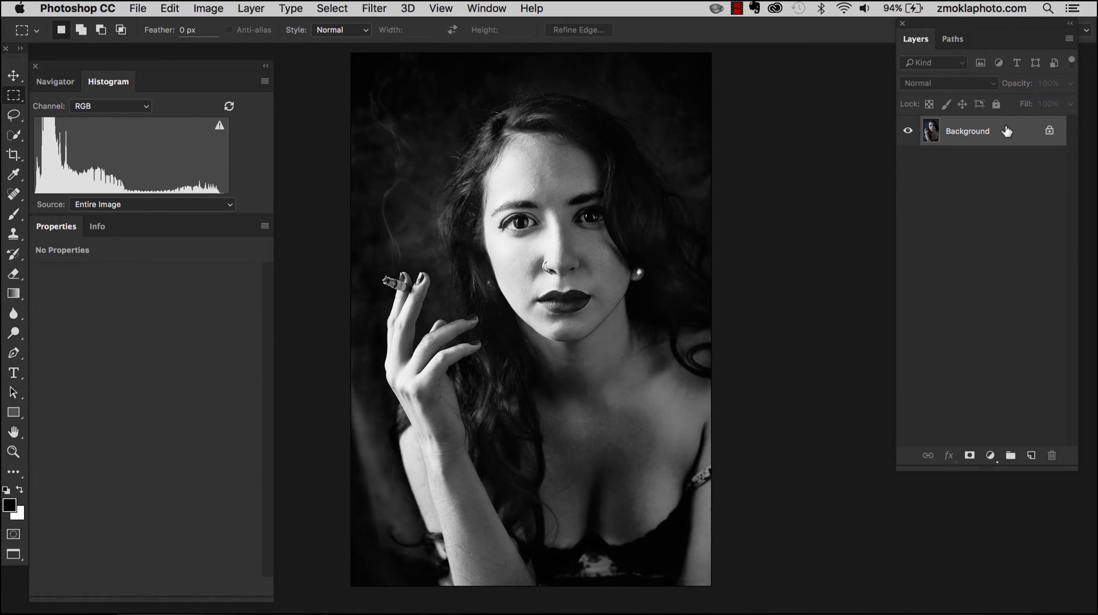
Step: Add a Black & White adjustment layer above the Background photo
{"action": "key", "text": "super+equal"}
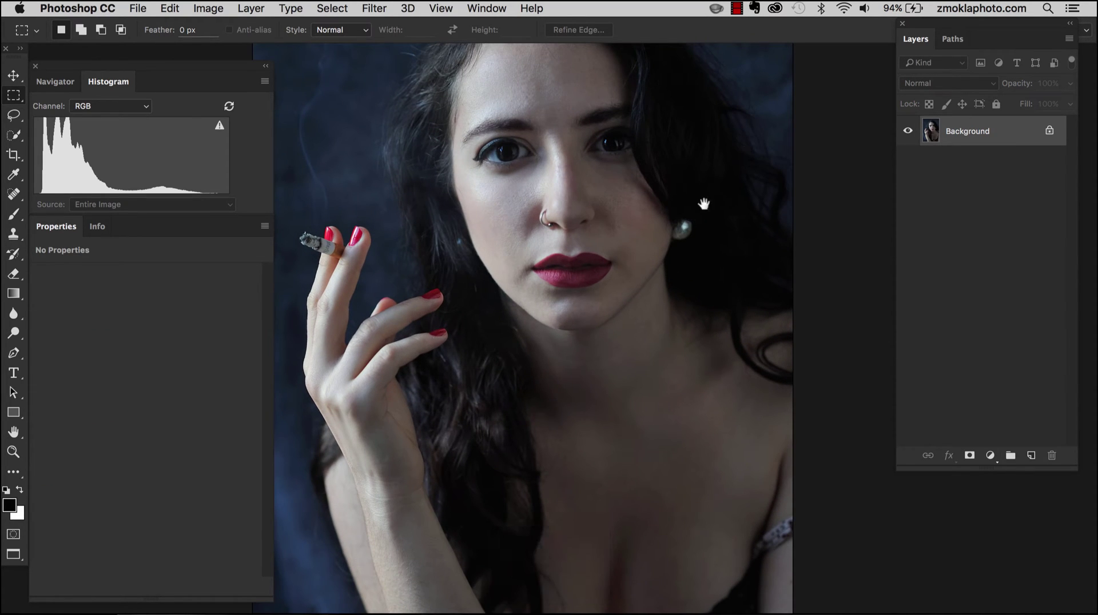
{"action": "scroll", "coordinate": [837, 213], "scroll_direction": "up", "scroll_amount": 3}
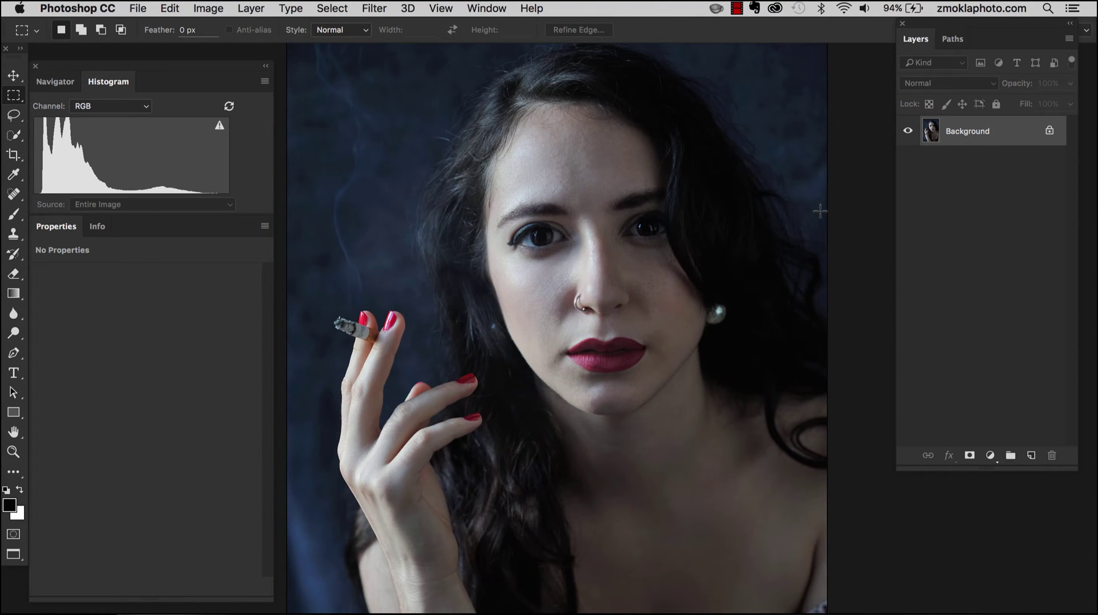
{"action": "scroll", "coordinate": [792, 289], "scroll_direction": "down", "scroll_amount": 2}
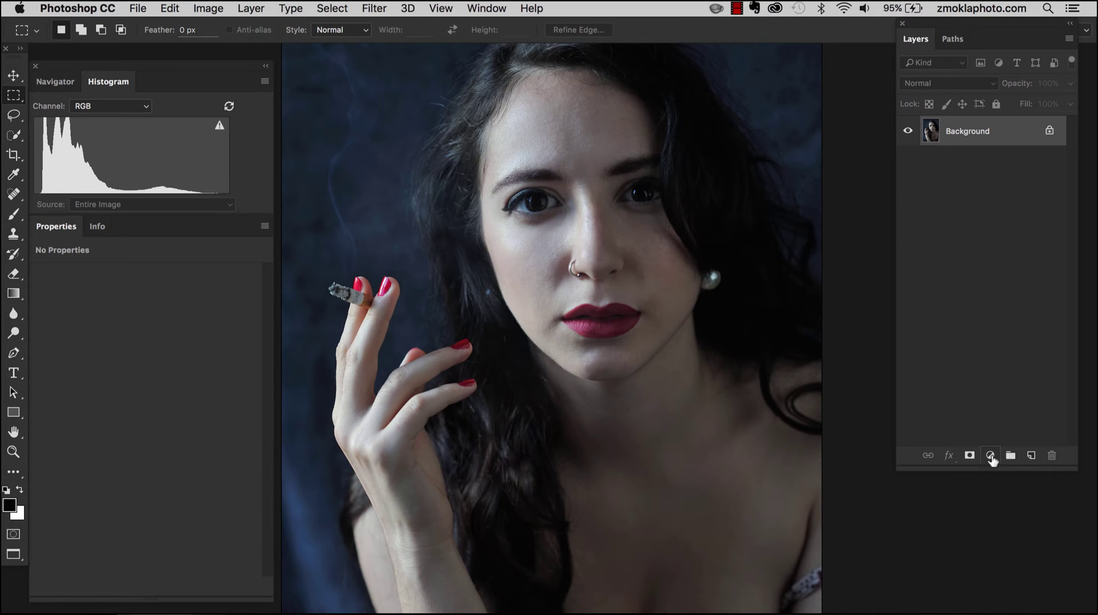
{"action": "left_click", "coordinate": [991, 457]}
{"action": "scroll", "coordinate": [1029, 515], "scroll_direction": "down", "scroll_amount": 3}
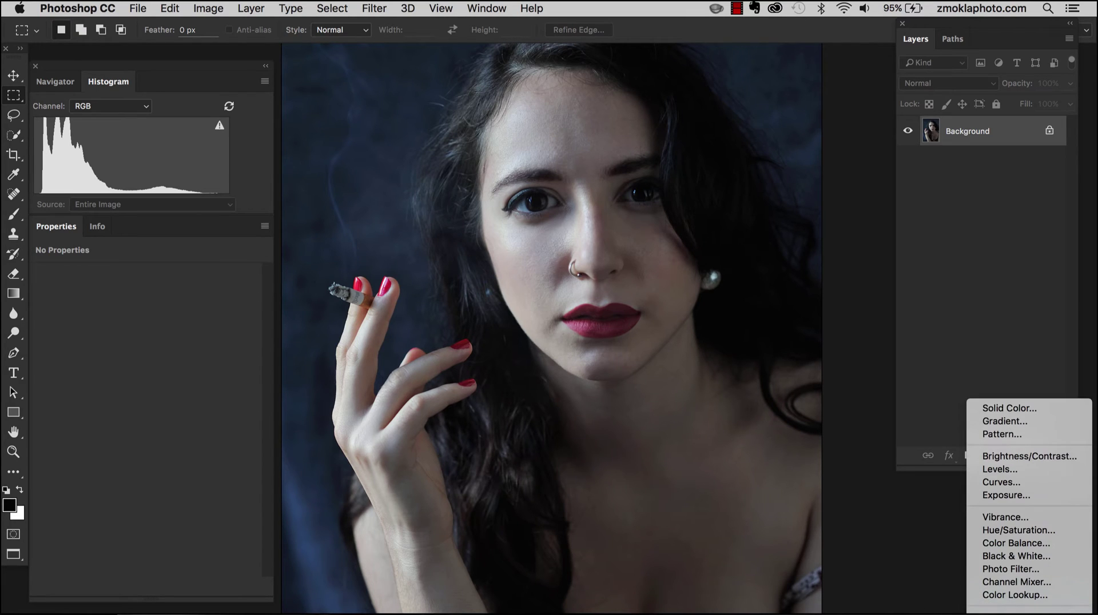
{"action": "left_click", "coordinate": [1007, 558]}
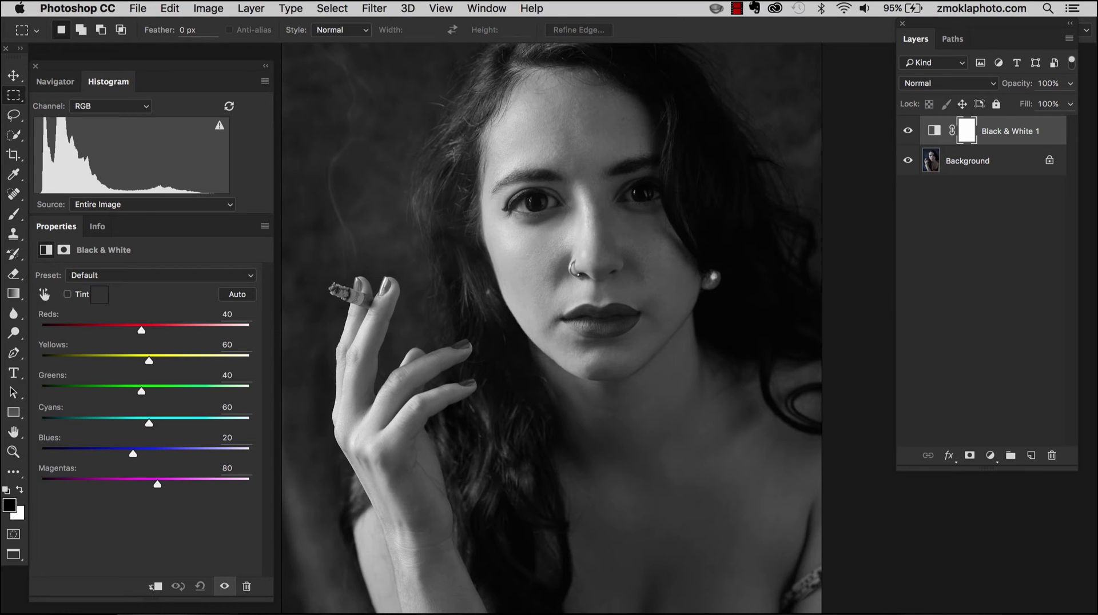
Step: Try Reds at -114 in the Black & White adjustment and compare it with the colour original
{"action": "left_click_drag", "start_coordinate": [516, 207], "coordinate": [532, 235]}
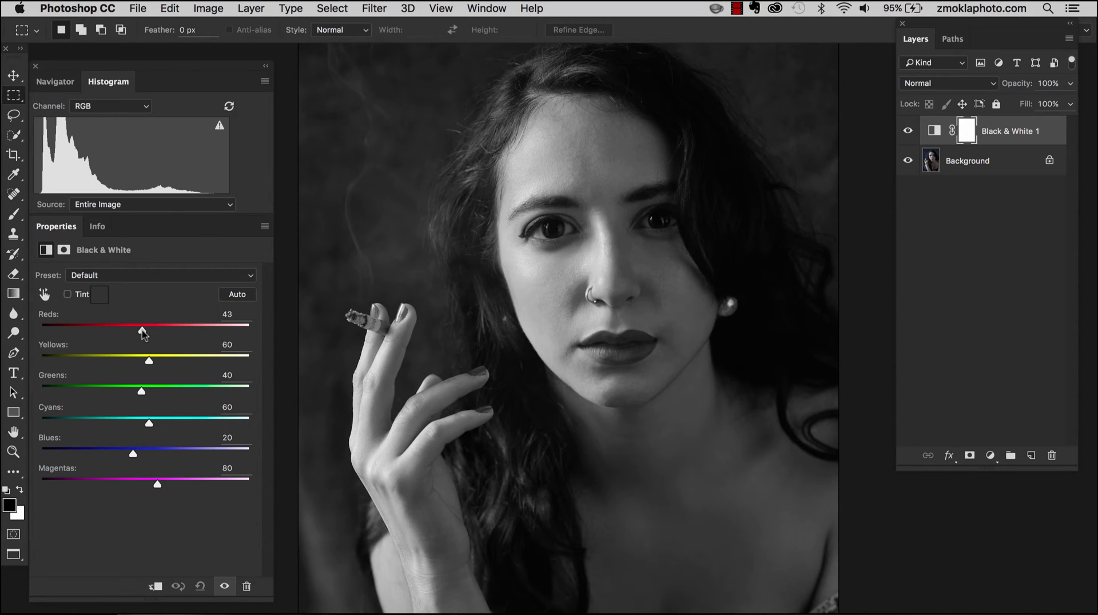
{"action": "left_click_drag", "start_coordinate": [141, 331], "coordinate": [80, 341]}
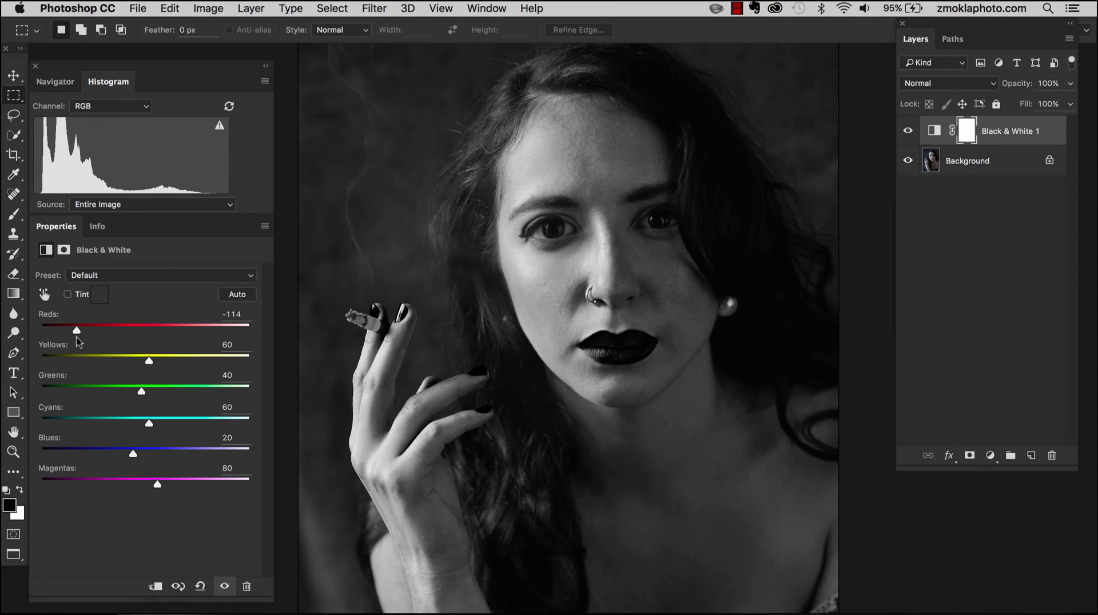
{"action": "left_click", "coordinate": [908, 132]}
{"action": "left_click", "coordinate": [909, 132]}
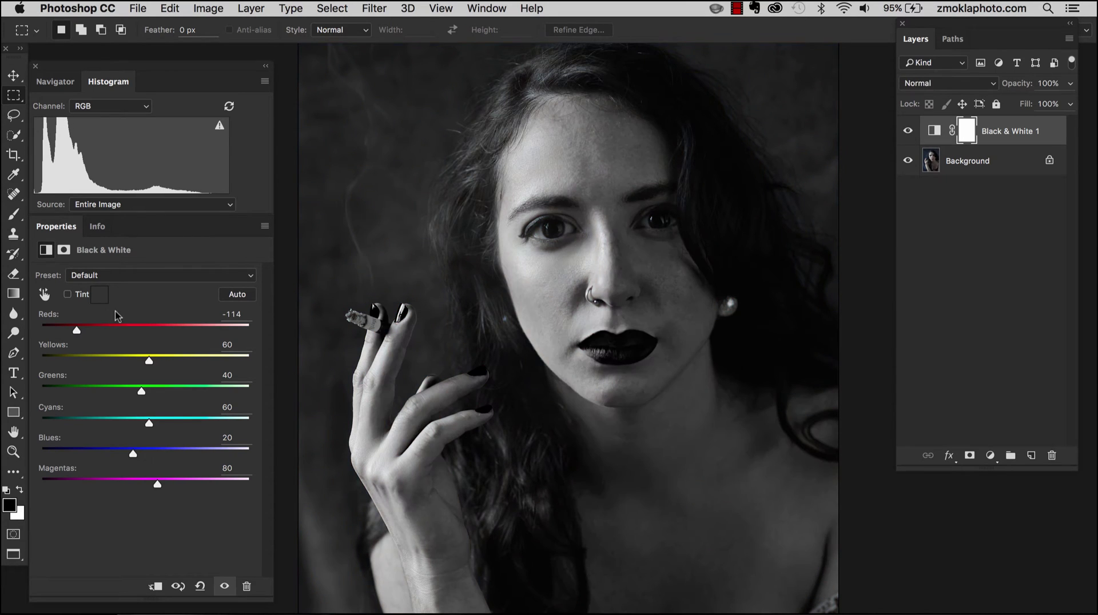
Step: Set the Black & White adjustment's Reds to 17, Yellows to 45, Greens to -5 and Cyans to 61
{"action": "left_click_drag", "start_coordinate": [75, 331], "coordinate": [144, 335]}
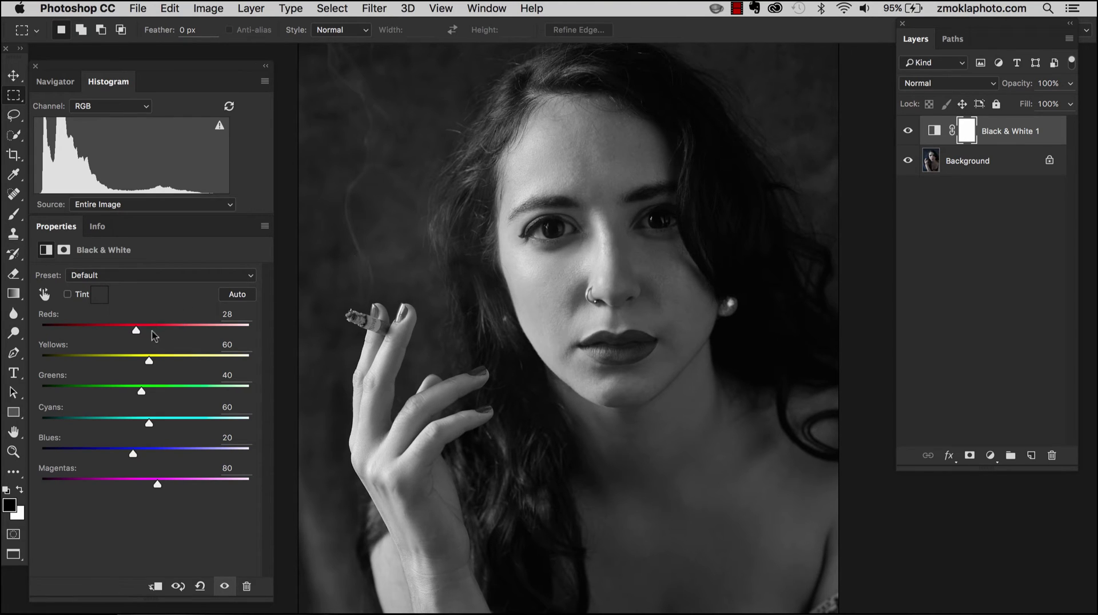
{"action": "left_click_drag", "start_coordinate": [139, 338], "coordinate": [137, 336]}
{"action": "mouse_move", "coordinate": [150, 360]}
{"action": "left_mouse_down"}
{"action": "mouse_move", "coordinate": [249, 362]}
{"action": "mouse_move", "coordinate": [31, 361]}
{"action": "mouse_move", "coordinate": [252, 361]}
{"action": "mouse_move", "coordinate": [109, 363]}
{"action": "mouse_move", "coordinate": [201, 361]}
{"action": "mouse_move", "coordinate": [143, 364]}
{"action": "left_mouse_up"}
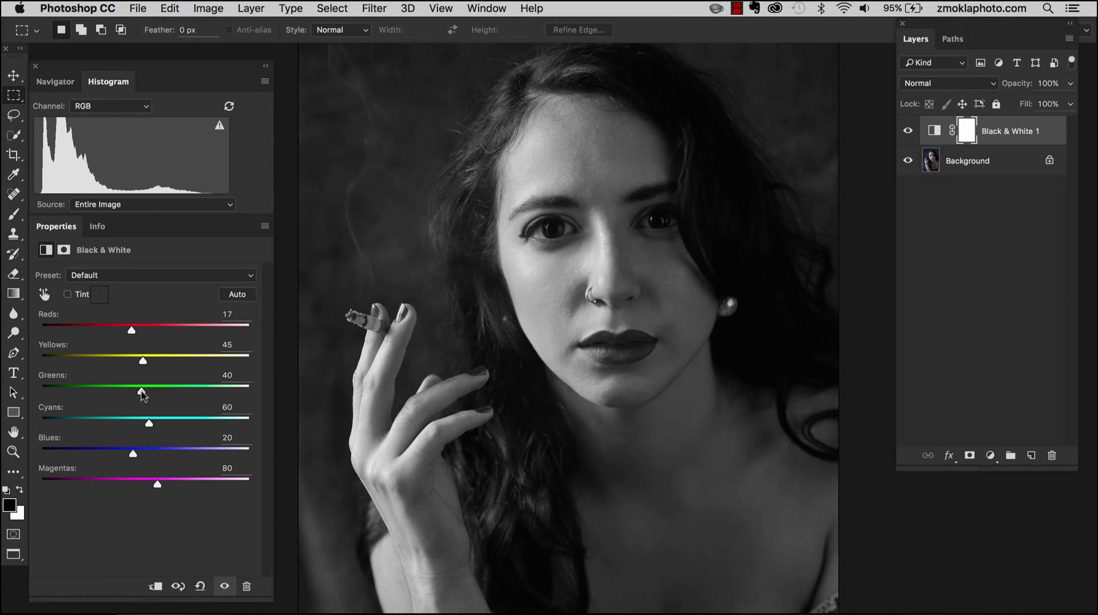
{"action": "mouse_move", "coordinate": [141, 392]}
{"action": "left_mouse_down"}
{"action": "mouse_move", "coordinate": [74, 394]}
{"action": "mouse_move", "coordinate": [294, 385]}
{"action": "mouse_move", "coordinate": [42, 383]}
{"action": "mouse_move", "coordinate": [289, 382]}
{"action": "mouse_move", "coordinate": [121, 395]}
{"action": "mouse_move", "coordinate": [135, 392]}
{"action": "left_mouse_up"}
{"action": "mouse_move", "coordinate": [151, 425]}
{"action": "left_mouse_down"}
{"action": "mouse_move", "coordinate": [252, 422]}
{"action": "mouse_move", "coordinate": [66, 422]}
{"action": "mouse_move", "coordinate": [171, 421]}
{"action": "mouse_move", "coordinate": [150, 423]}
{"action": "left_mouse_up"}
Step: Try the Black & White adjustment's Cyans at -100 and 152, and return the value to 61
{"action": "key", "text": "super+equal"}
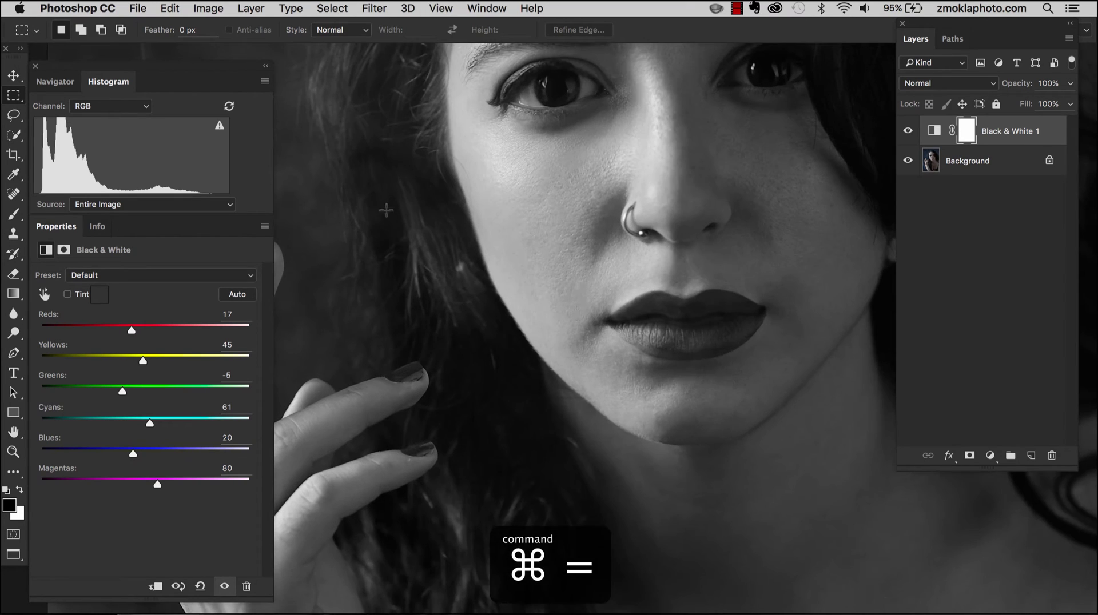
{"action": "left_click_drag", "start_coordinate": [454, 191], "coordinate": [423, 317]}
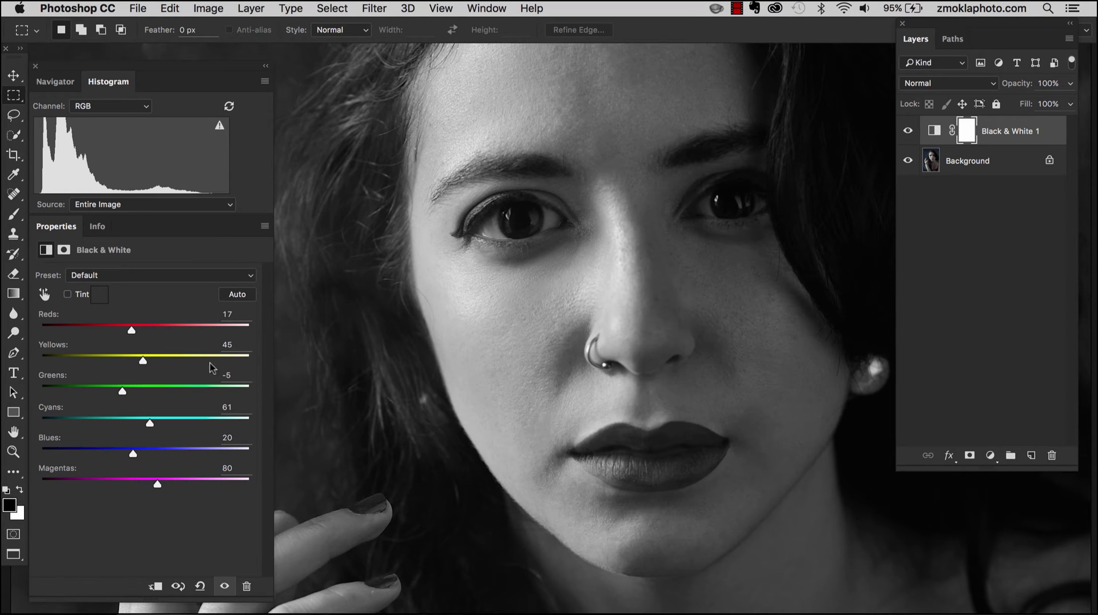
{"action": "left_click_drag", "start_coordinate": [150, 423], "coordinate": [84, 424]}
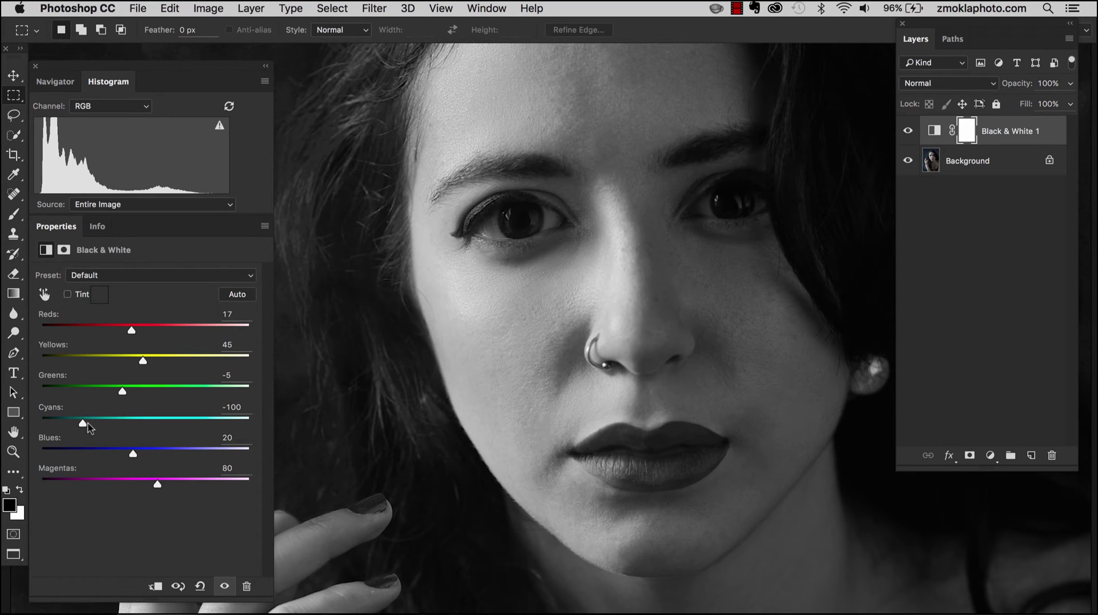
{"action": "left_click_drag", "start_coordinate": [84, 424], "coordinate": [187, 424]}
{"action": "key", "text": "ctrl+minus"}
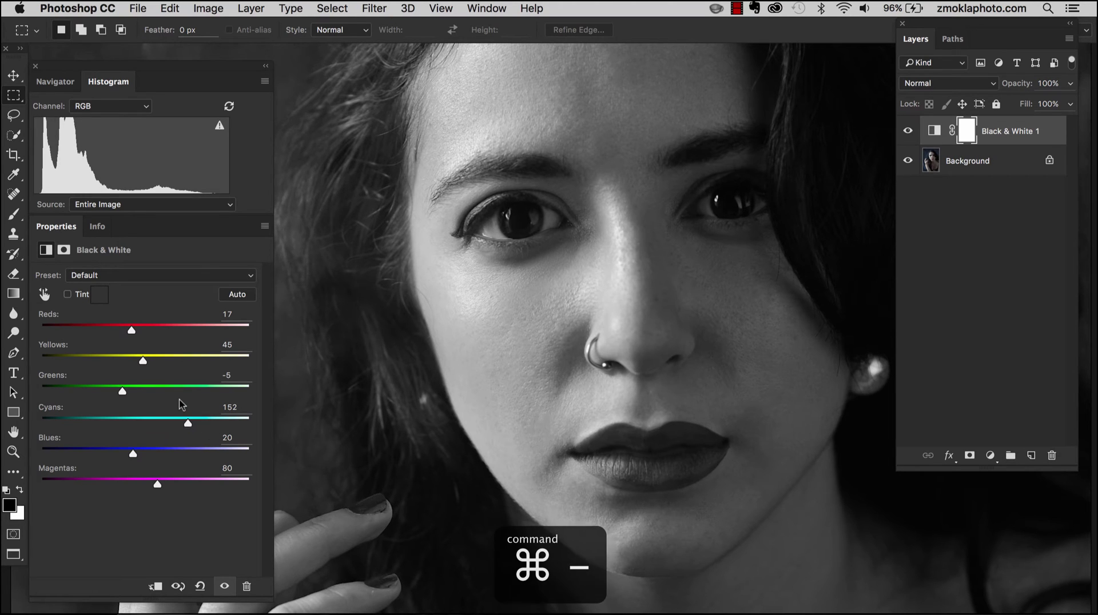
{"action": "key", "text": "ctrl+minus"}
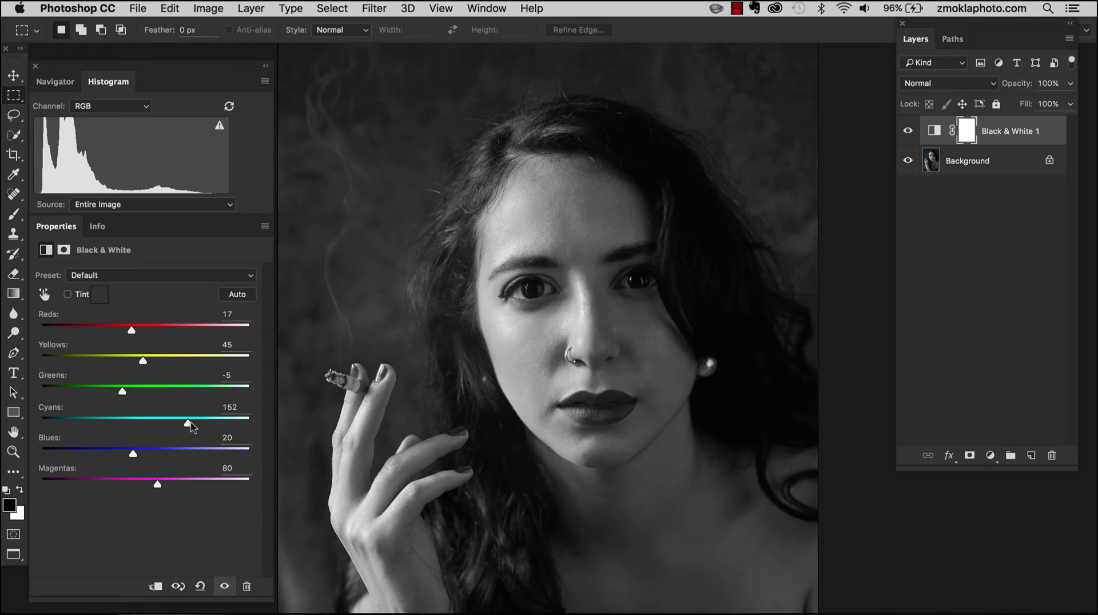
{"action": "left_click_drag", "start_coordinate": [190, 423], "coordinate": [151, 430]}
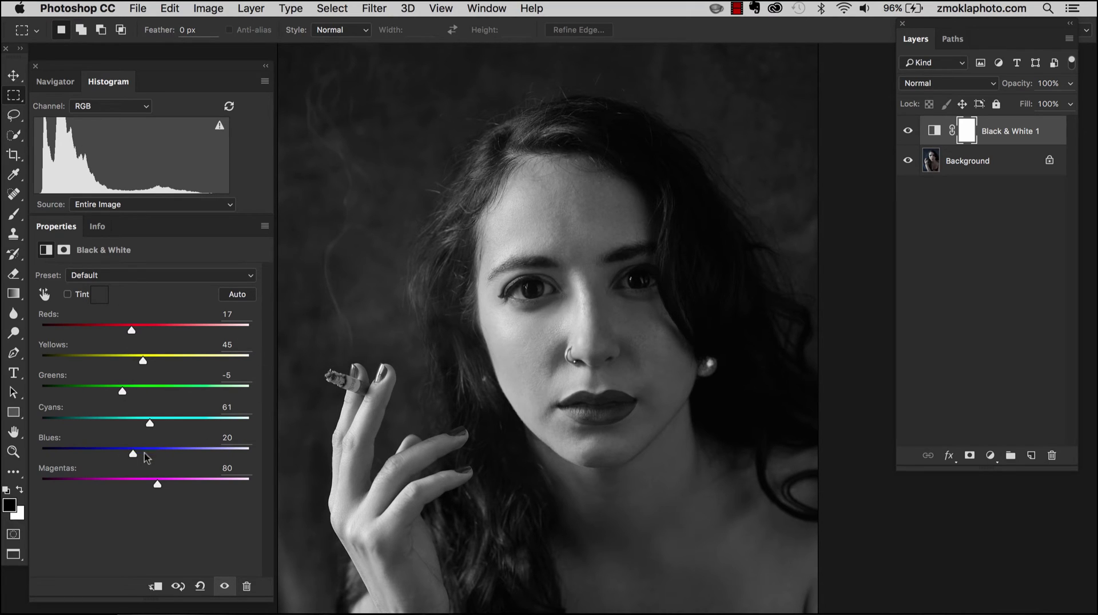
Step: Set the Black & White adjustment's Blues to 66 and Magentas to 24
{"action": "mouse_move", "coordinate": [133, 454]}
{"action": "left_mouse_down"}
{"action": "mouse_move", "coordinate": [88, 456]}
{"action": "mouse_move", "coordinate": [167, 455]}
{"action": "mouse_move", "coordinate": [152, 454]}
{"action": "left_mouse_up"}
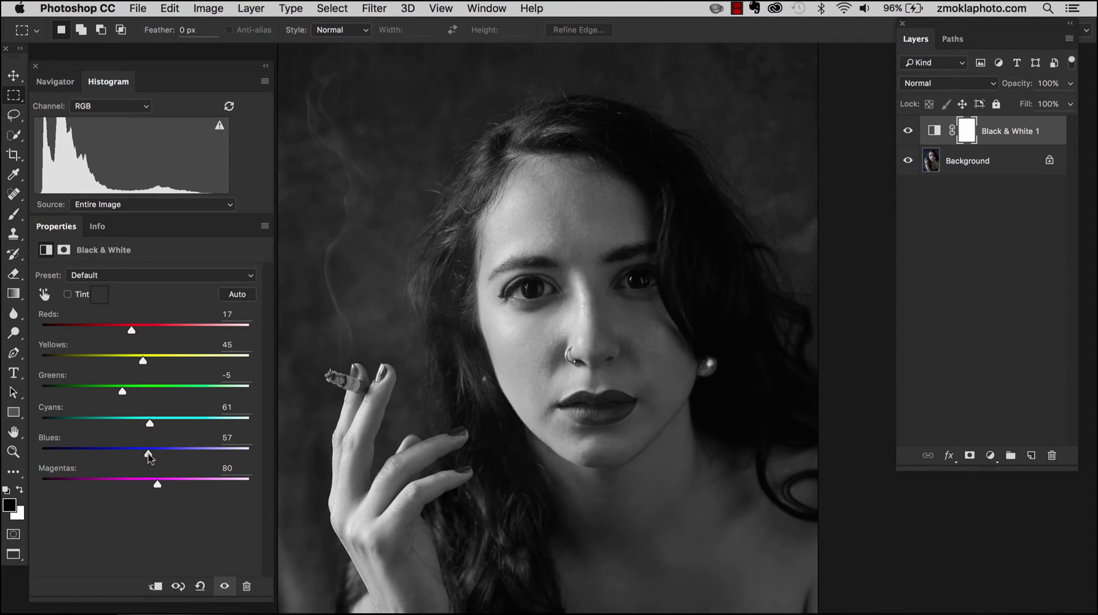
{"action": "mouse_move", "coordinate": [151, 456]}
{"action": "left_mouse_down"}
{"action": "mouse_move", "coordinate": [169, 455]}
{"action": "mouse_move", "coordinate": [152, 455]}
{"action": "left_mouse_up"}
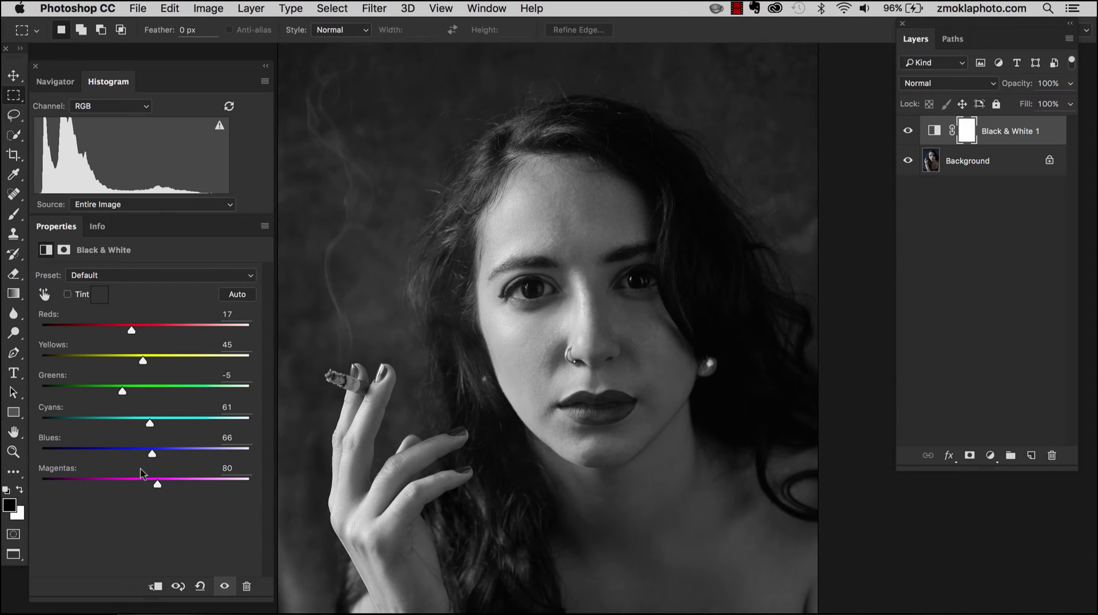
{"action": "left_click_drag", "start_coordinate": [156, 488], "coordinate": [137, 501]}
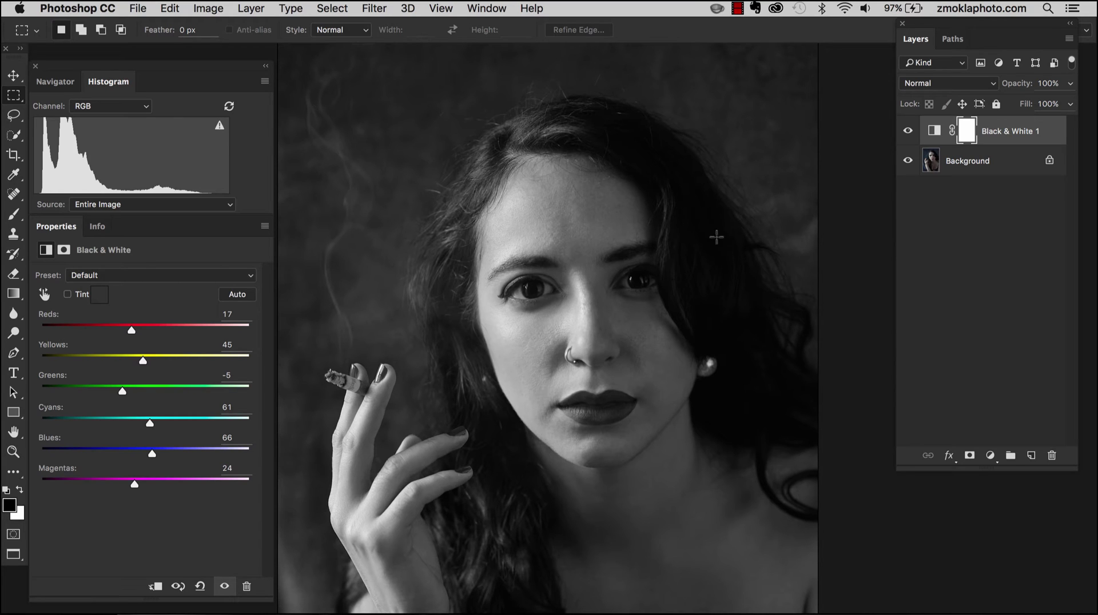
Step: Add a Curves adjustment layer above the Black & White layer and inspect the face around the eyes up close
{"action": "left_click", "coordinate": [991, 456]}
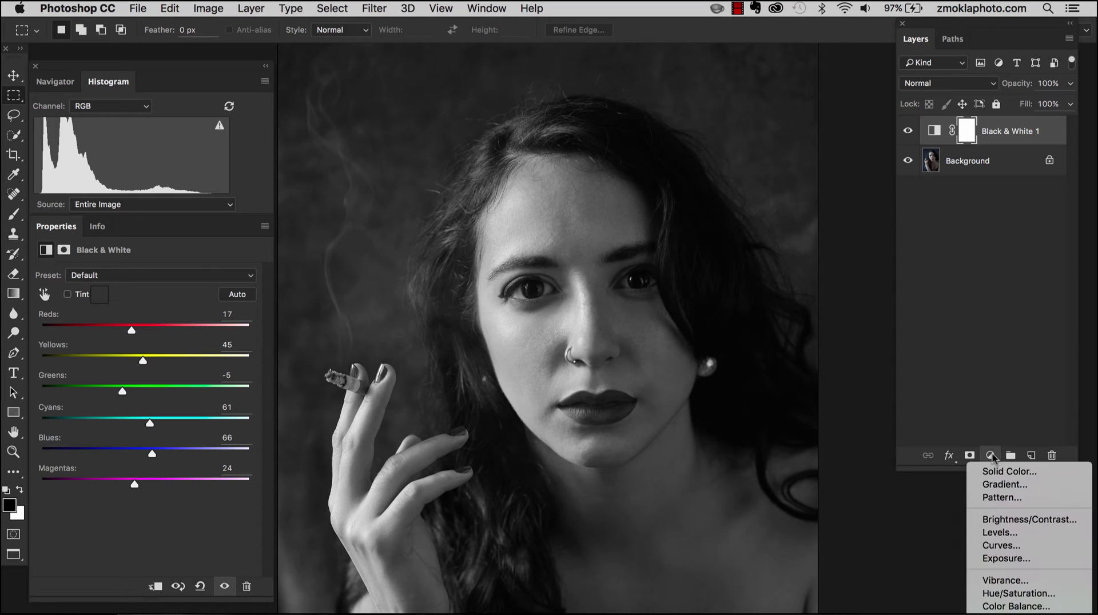
{"action": "left_click", "coordinate": [999, 548]}
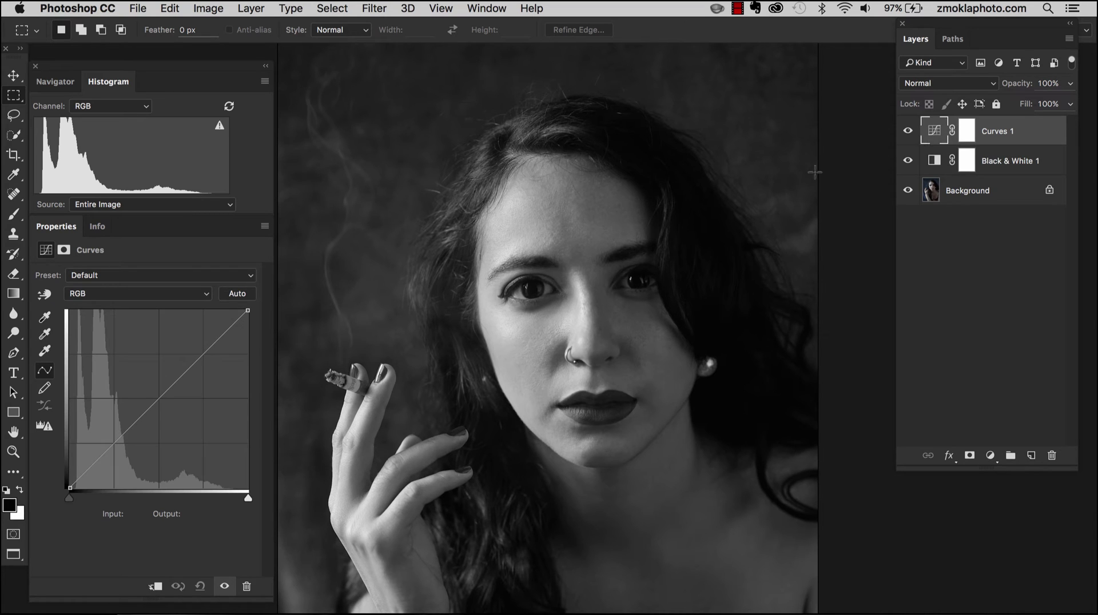
{"action": "key", "text": "super+equal"}
{"action": "key", "text": "super+equal"}
{"action": "key", "text": "super+equal"}
{"action": "key", "text": "super+equal"}
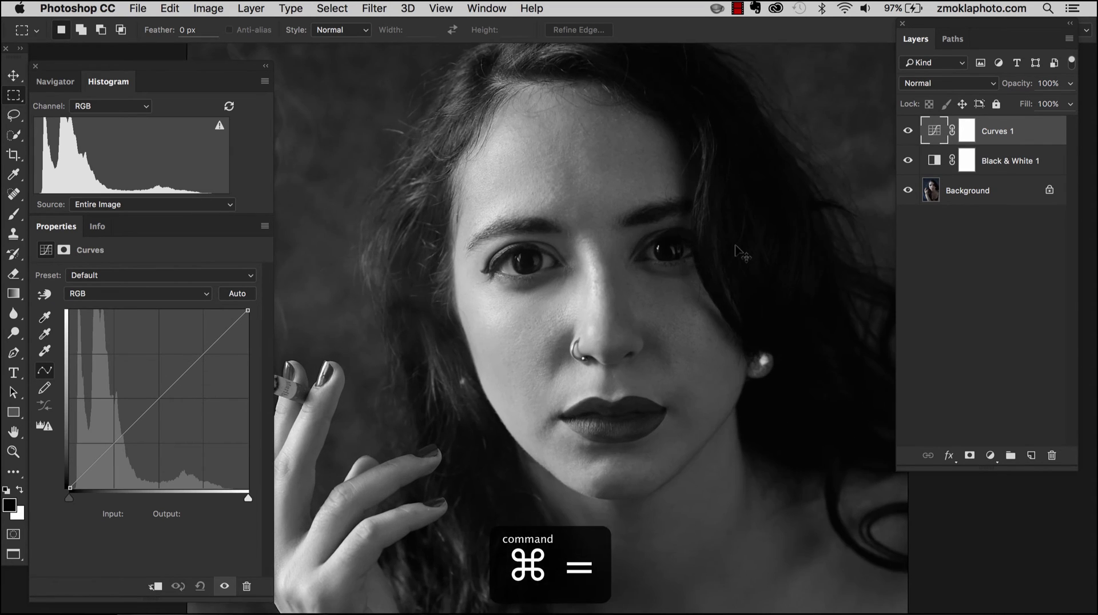
{"action": "key", "text": "super+minus"}
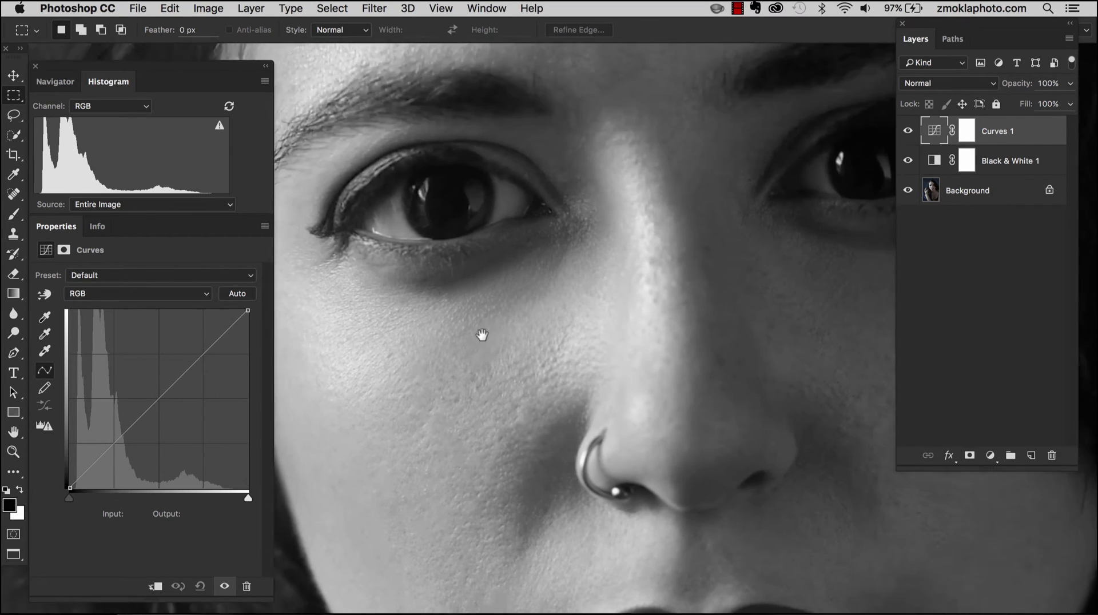
{"action": "key", "text": "super+minus"}
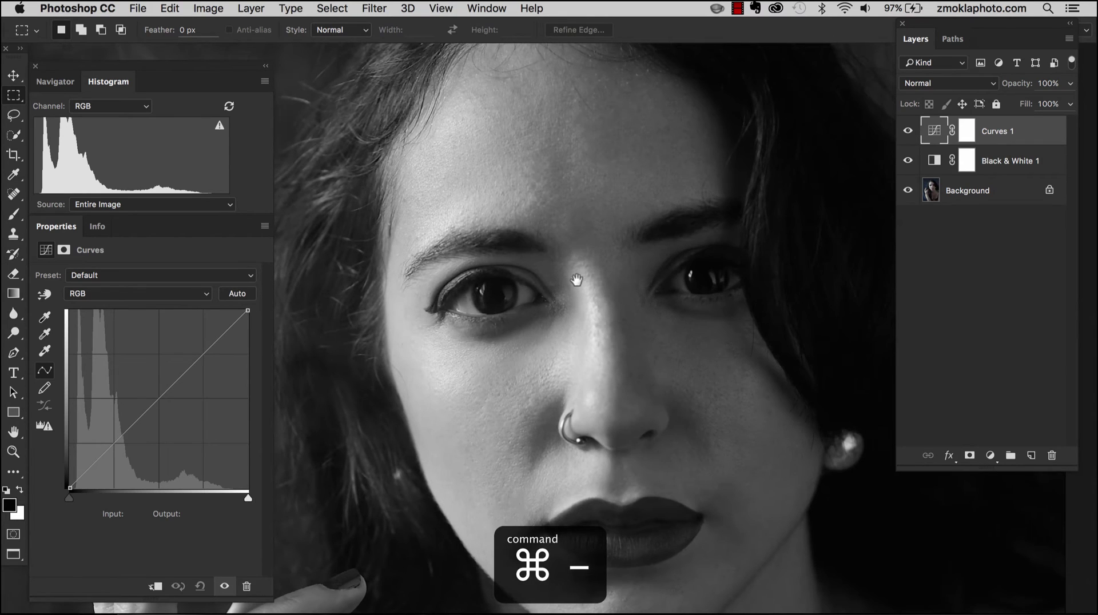
{"action": "left_click_drag", "start_coordinate": [577, 280], "coordinate": [539, 245]}
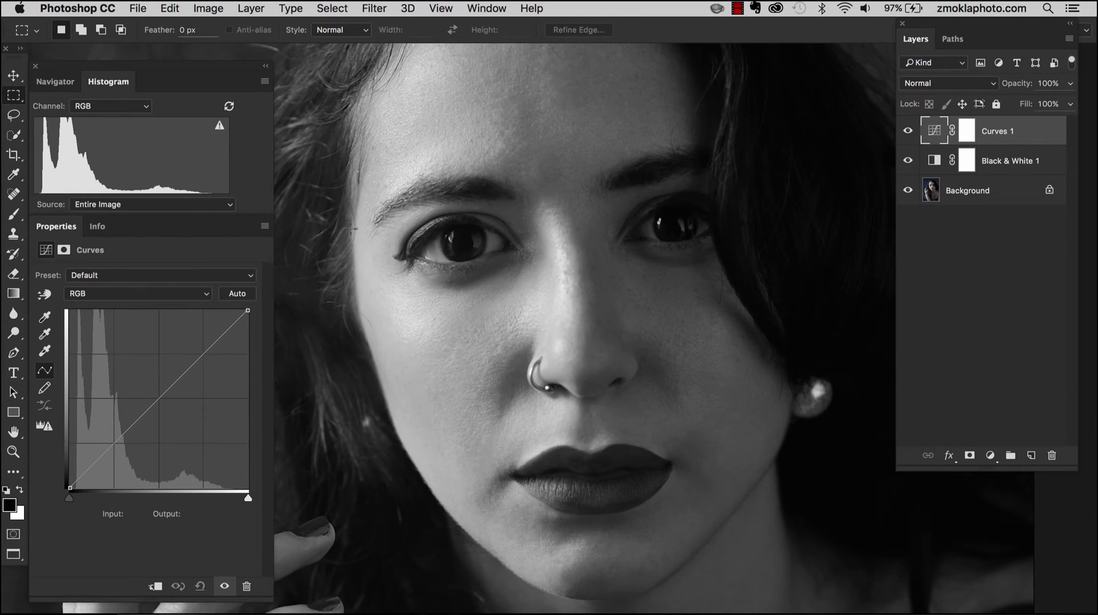
Step: Sample the eye's highlight and dark tones and steepen the curve, with points at input 15, output 18 and input 117, output 212
{"action": "left_click", "coordinate": [46, 296]}
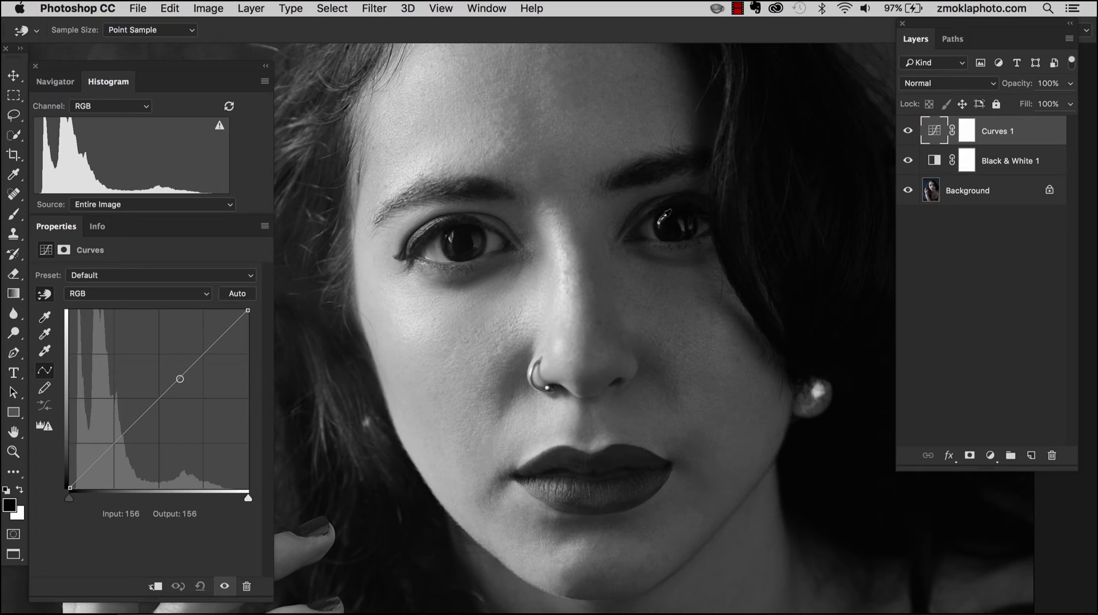
{"action": "left_click", "coordinate": [664, 219]}
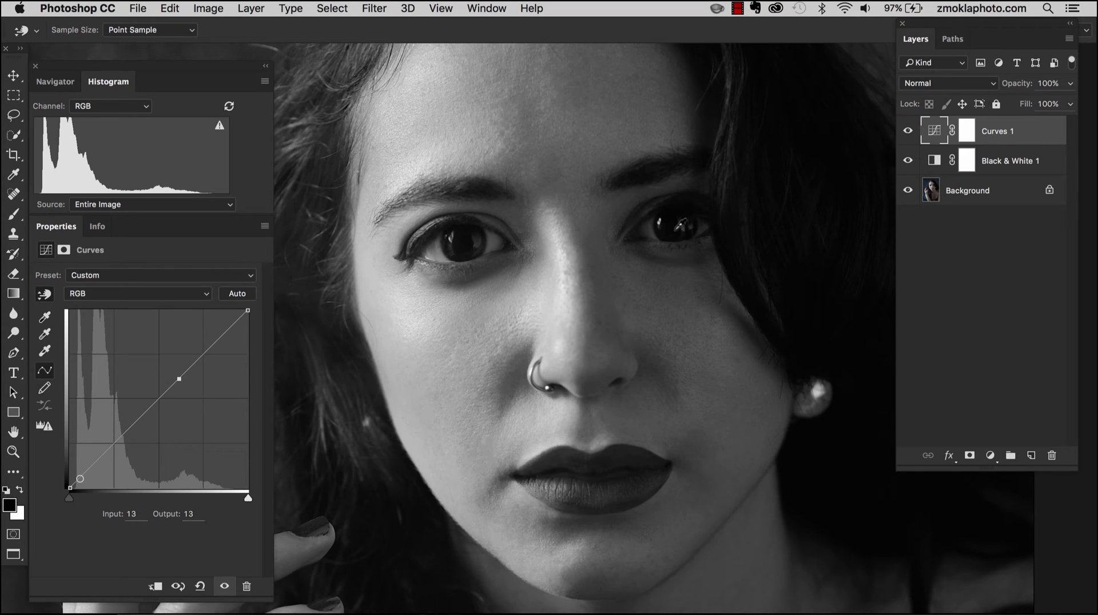
{"action": "left_click", "coordinate": [677, 224]}
{"action": "left_click_drag", "start_coordinate": [179, 378], "coordinate": [158, 339]}
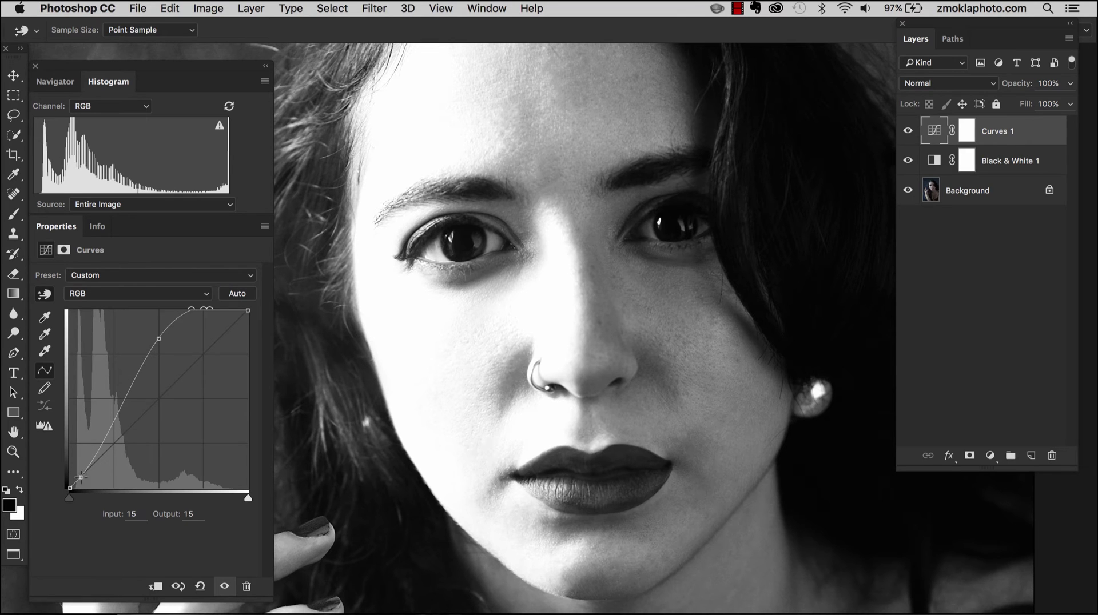
{"action": "left_click_drag", "start_coordinate": [81, 477], "coordinate": [80, 476]}
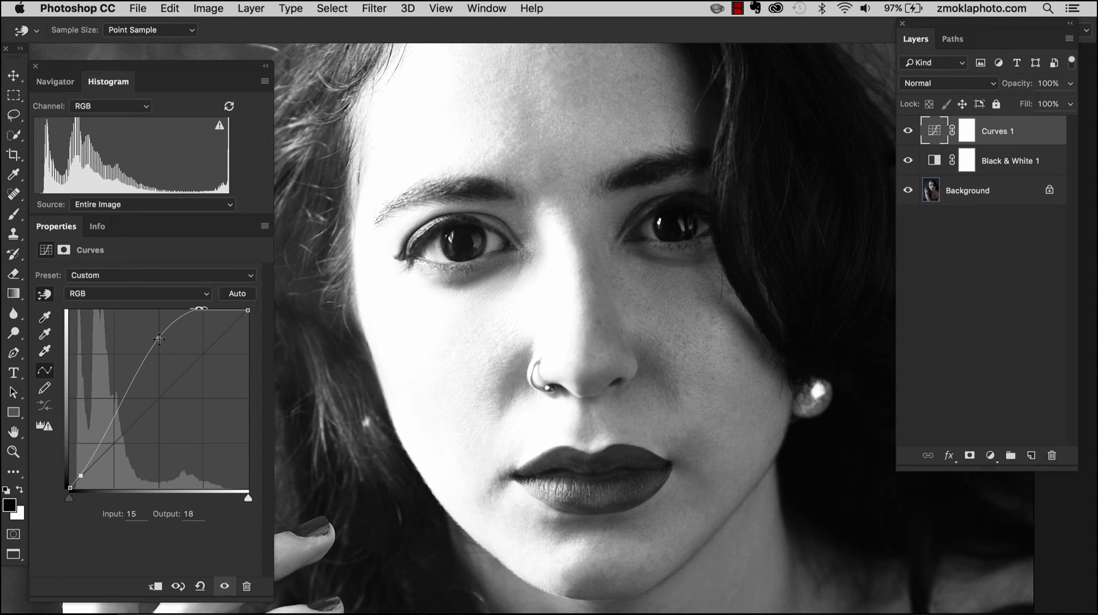
{"action": "mouse_move", "coordinate": [159, 339]}
{"action": "left_mouse_down"}
{"action": "mouse_move", "coordinate": [140, 330]}
{"action": "mouse_move", "coordinate": [151, 340]}
{"action": "left_mouse_up"}
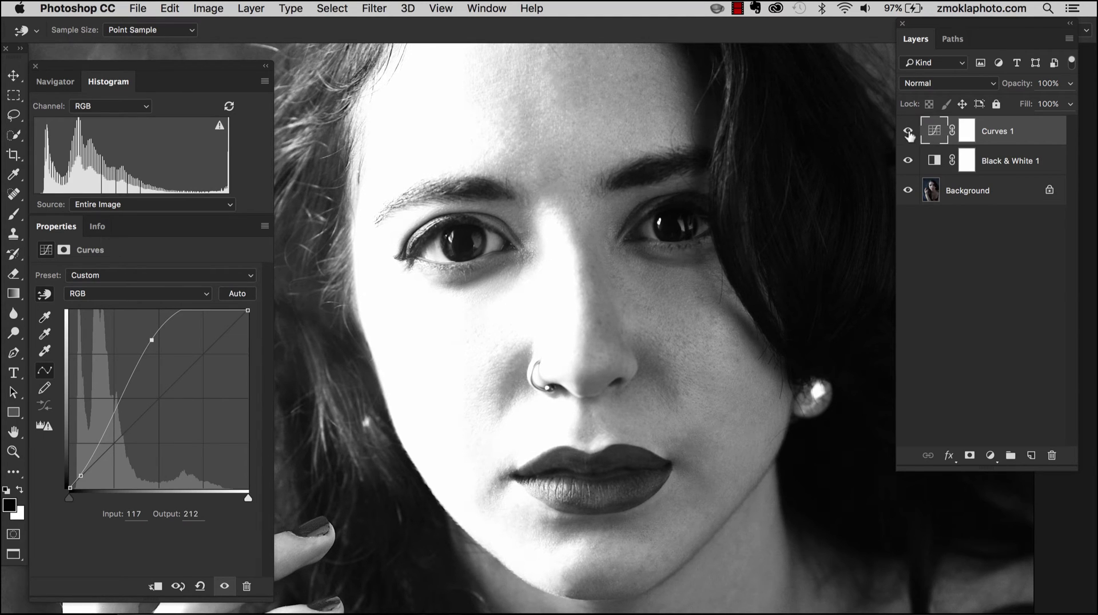
Step: Compare the portrait with and without the Curves adjustment, and invert the Curves layer's mask to black
{"action": "left_click", "coordinate": [909, 131]}
{"action": "left_click", "coordinate": [909, 132]}
{"action": "left_click", "coordinate": [909, 132]}
{"action": "left_click", "coordinate": [908, 132]}
{"action": "left_click", "coordinate": [967, 135]}
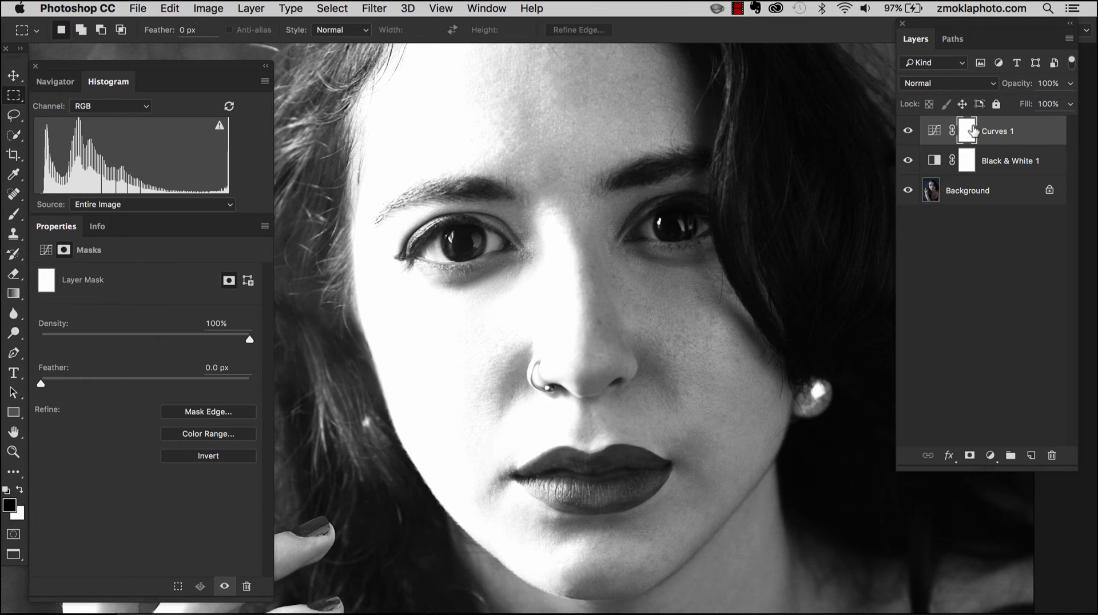
{"action": "key", "text": "super+i"}
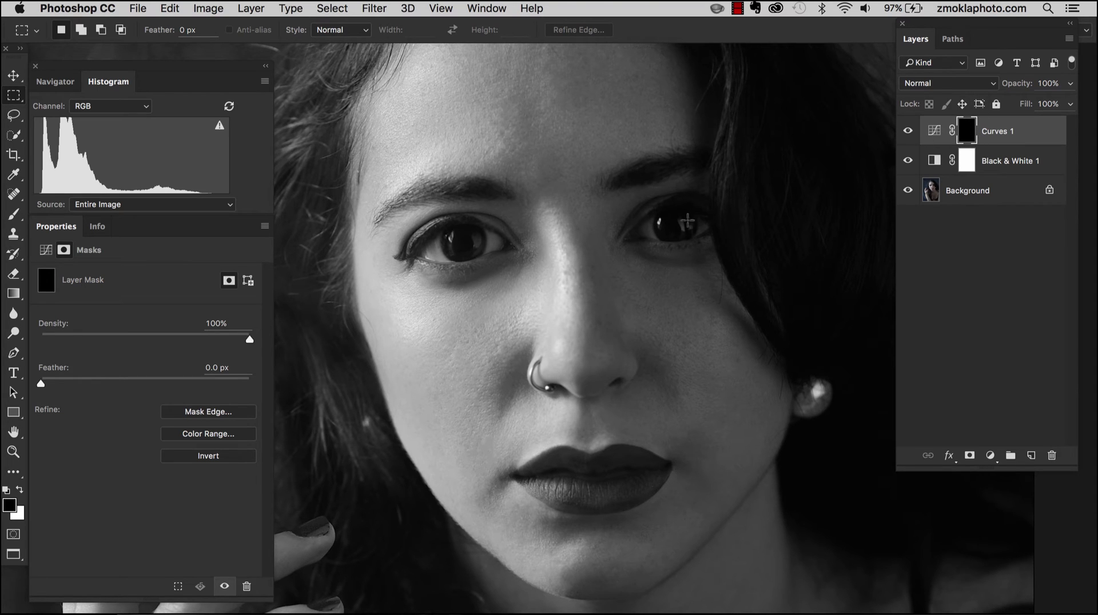
Step: Paint white on the Curves mask over the eye beside the falling hair, using a 90 to 125 px brush at 20% opacity
{"action": "key", "text": "super+equal"}
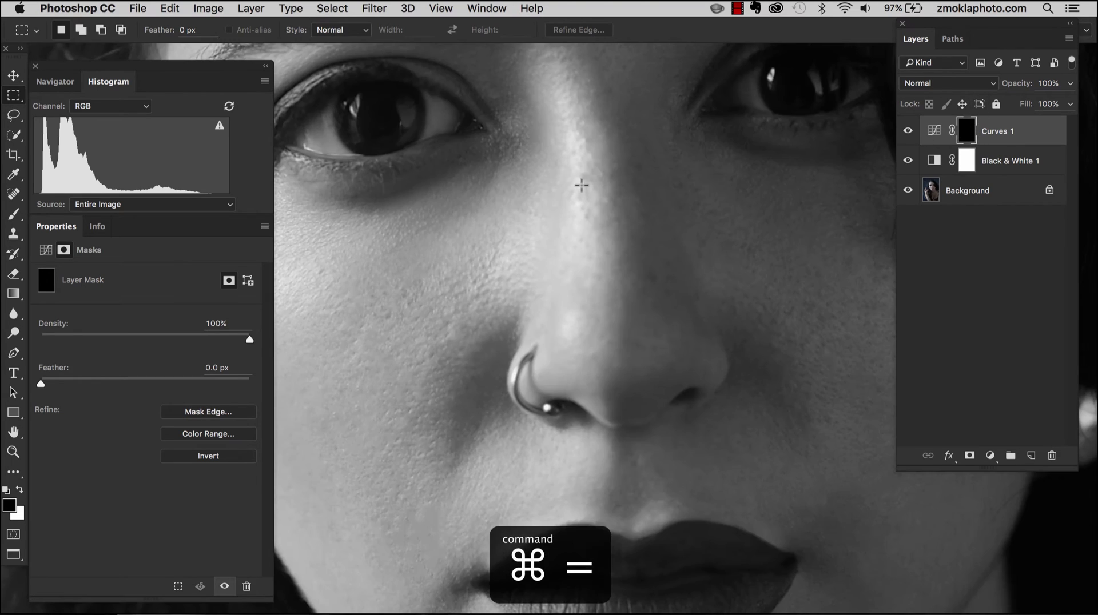
{"action": "key", "text": "super+equal"}
{"action": "left_click_drag", "start_coordinate": [504, 311], "coordinate": [473, 353]}
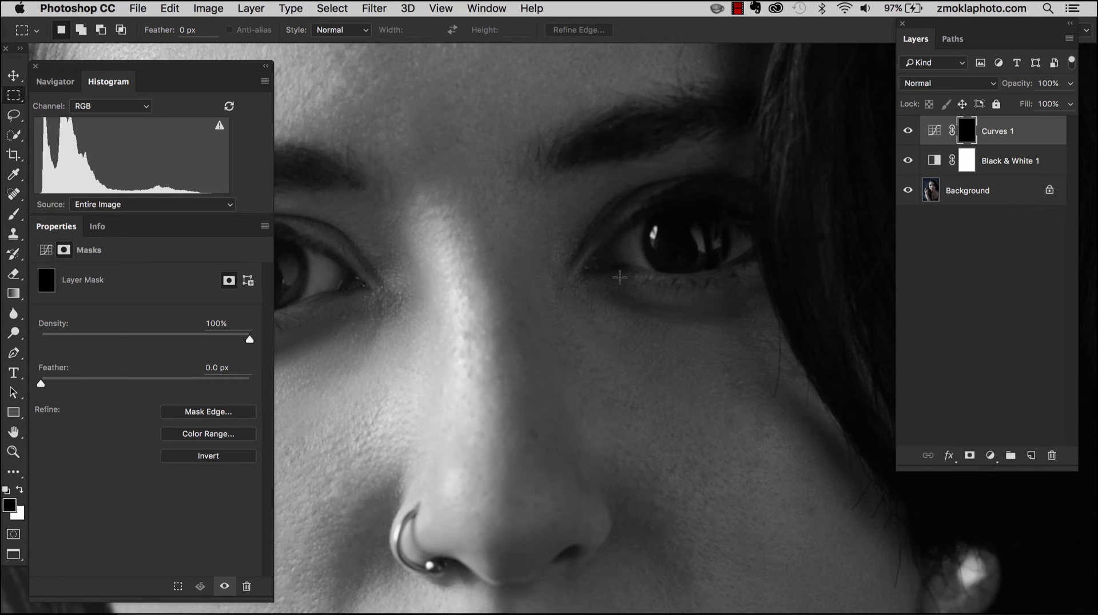
{"action": "key", "text": "b"}
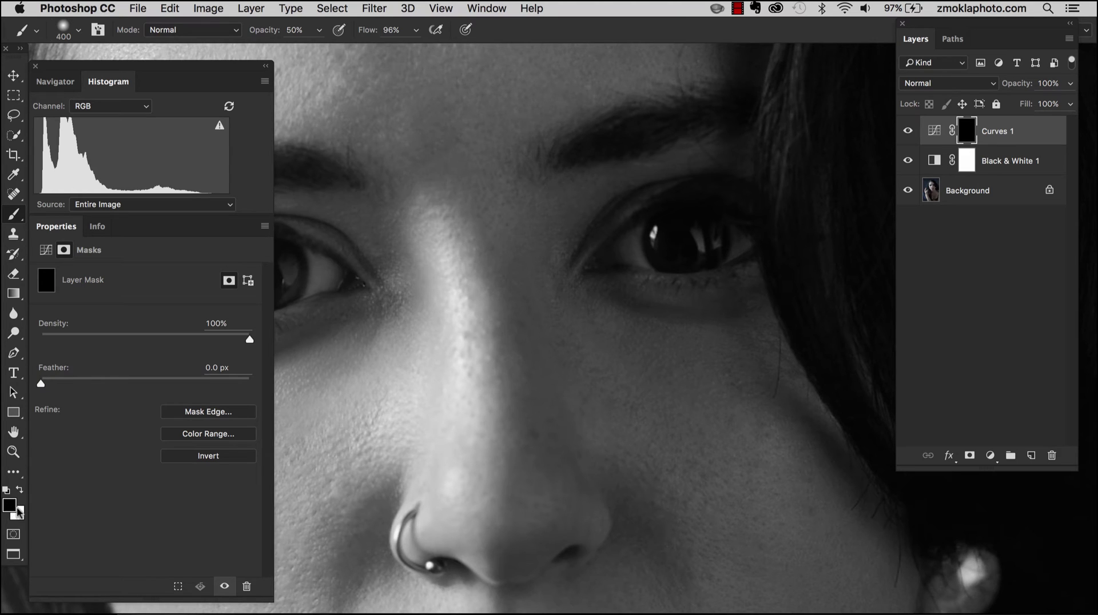
{"action": "key", "text": "x"}
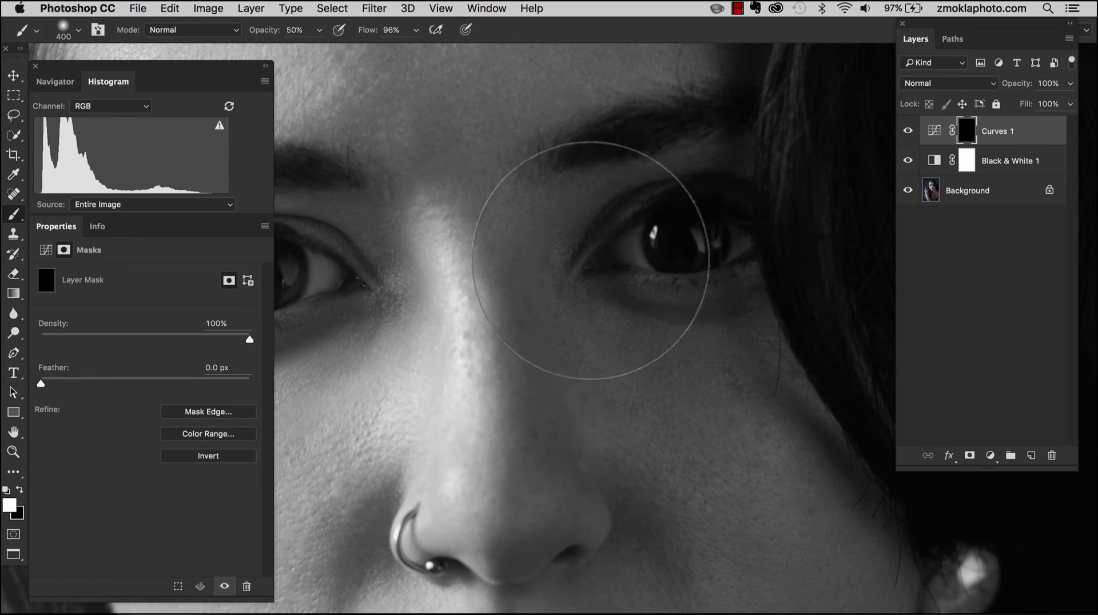
{"action": "key", "text": "bracketleft"}
{"action": "key", "text": "bracketleft"}
{"action": "key", "text": "bracketleft"}
{"action": "key", "text": "bracketleft"}
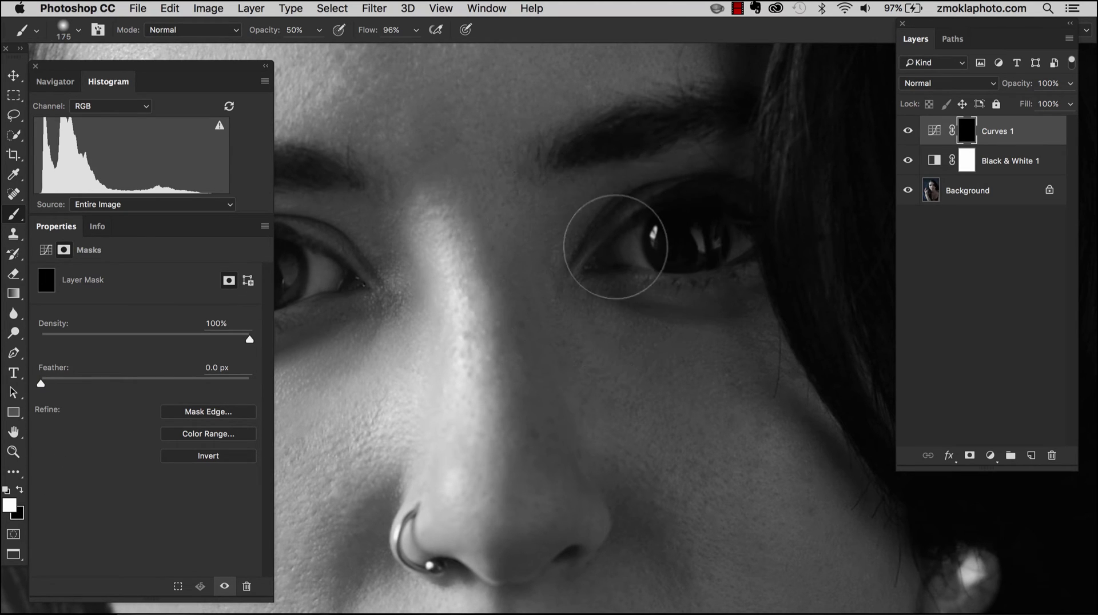
{"action": "key", "text": "bracketleft"}
{"action": "key", "text": "bracketleft"}
{"action": "key", "text": "bracketleft"}
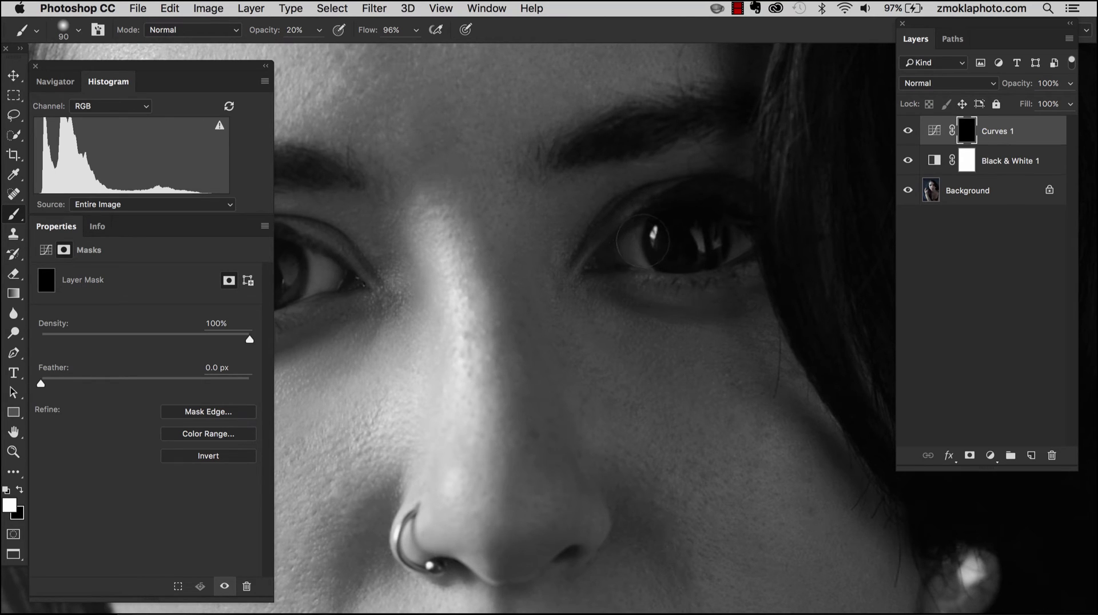
{"action": "key", "text": "bracketright"}
{"action": "key", "text": "bracketright"}
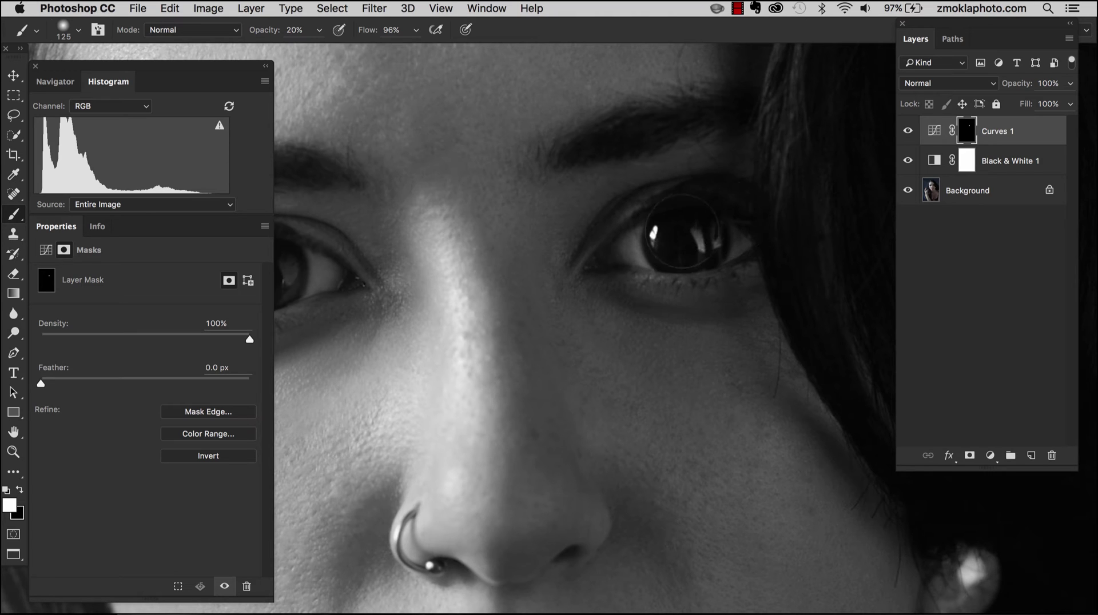
Step: Paint white on the Curves mask over the other eye at 20% opacity, and set the brush size to 250 px
{"action": "left_click_drag", "start_coordinate": [529, 239], "coordinate": [747, 223]}
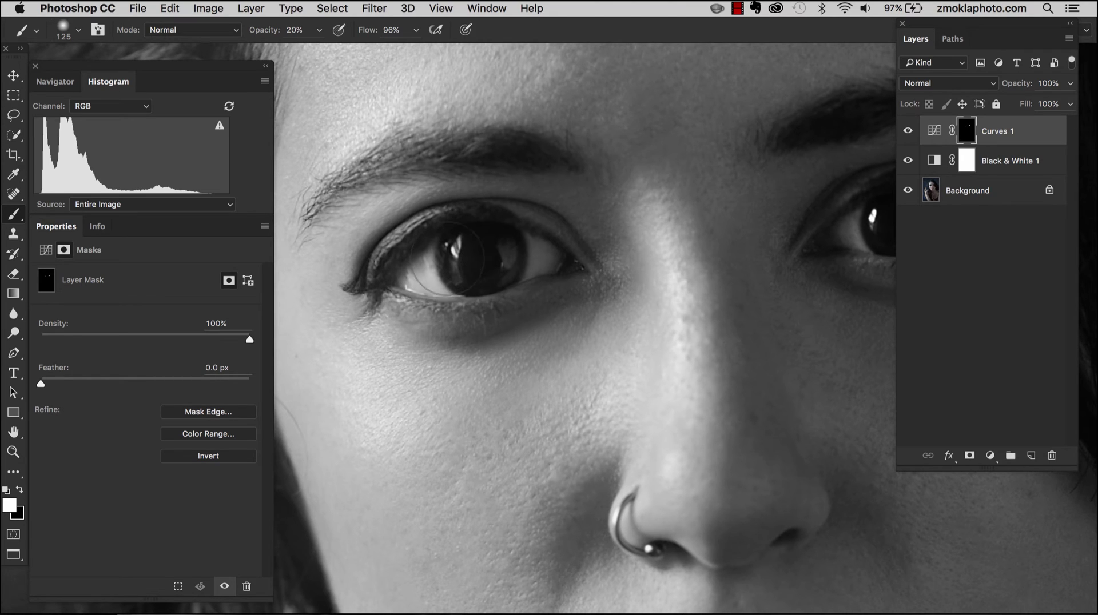
{"action": "key", "text": "bracketright"}
{"action": "key", "text": "bracketright"}
{"action": "mouse_move", "coordinate": [450, 262]}
{"action": "left_mouse_down"}
{"action": "mouse_move", "coordinate": [527, 201]}
{"action": "mouse_move", "coordinate": [503, 274]}
{"action": "left_mouse_up"}
{"action": "key", "text": "bracketleft"}
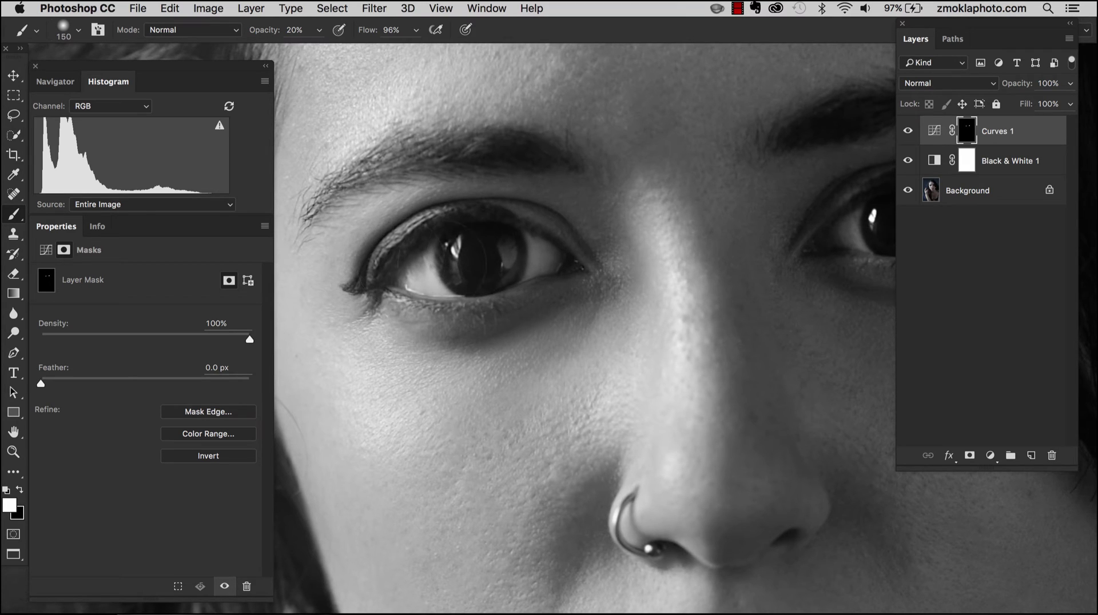
{"action": "key", "text": "bracketleft"}
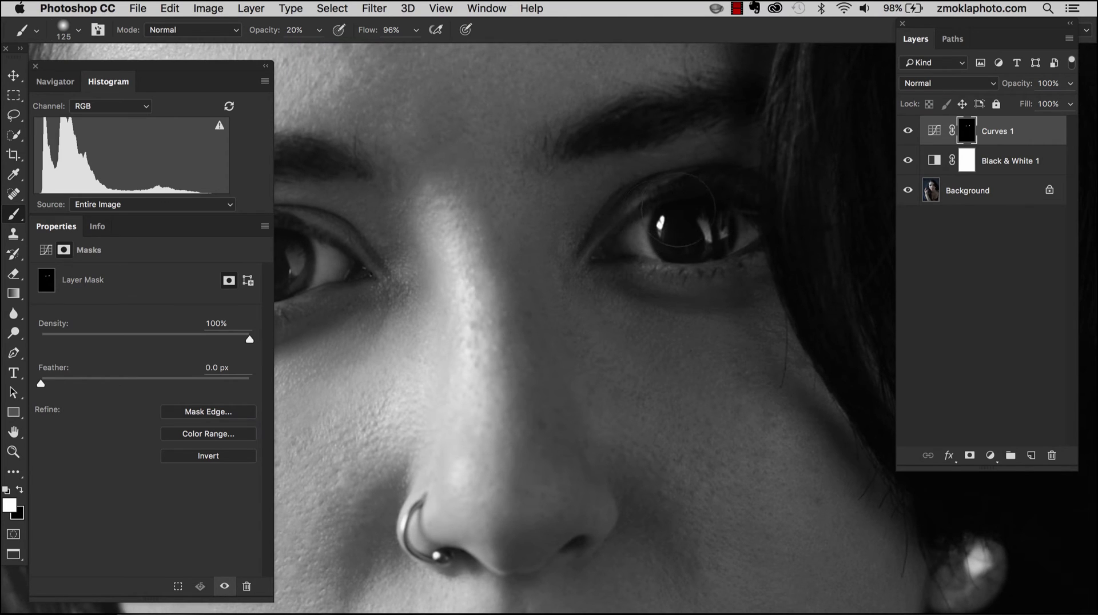
{"action": "key", "text": "bracketright"}
{"action": "key", "text": "bracketright"}
{"action": "key", "text": "bracketright"}
{"action": "key", "text": "bracketright"}
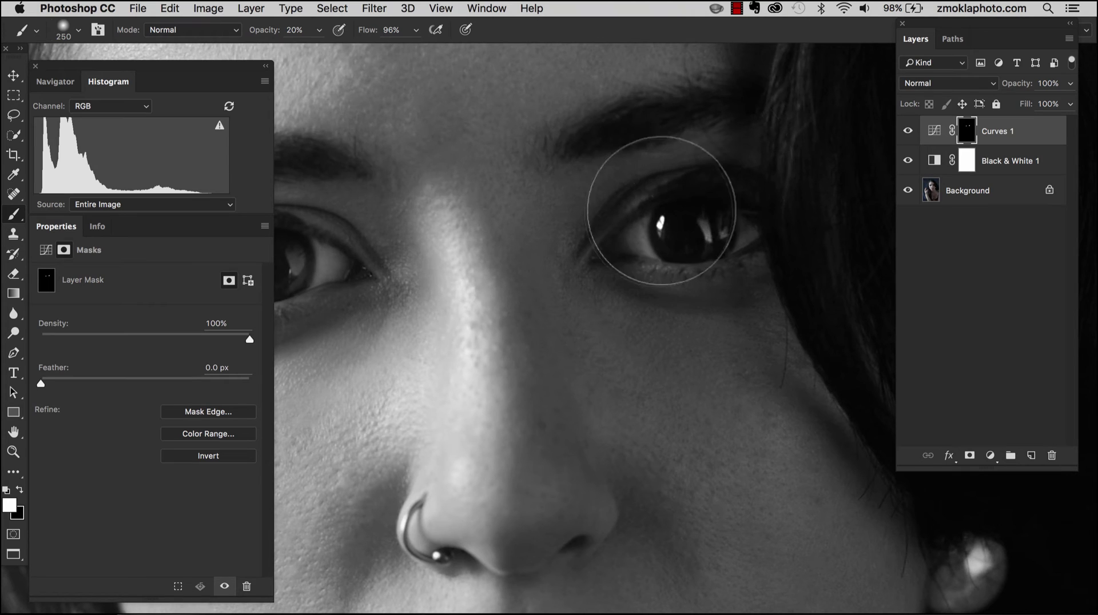
Step: Add a second Curves adjustment layer above the eye Curves layer and make black the foreground colour
{"action": "key", "text": "ctrl+minus"}
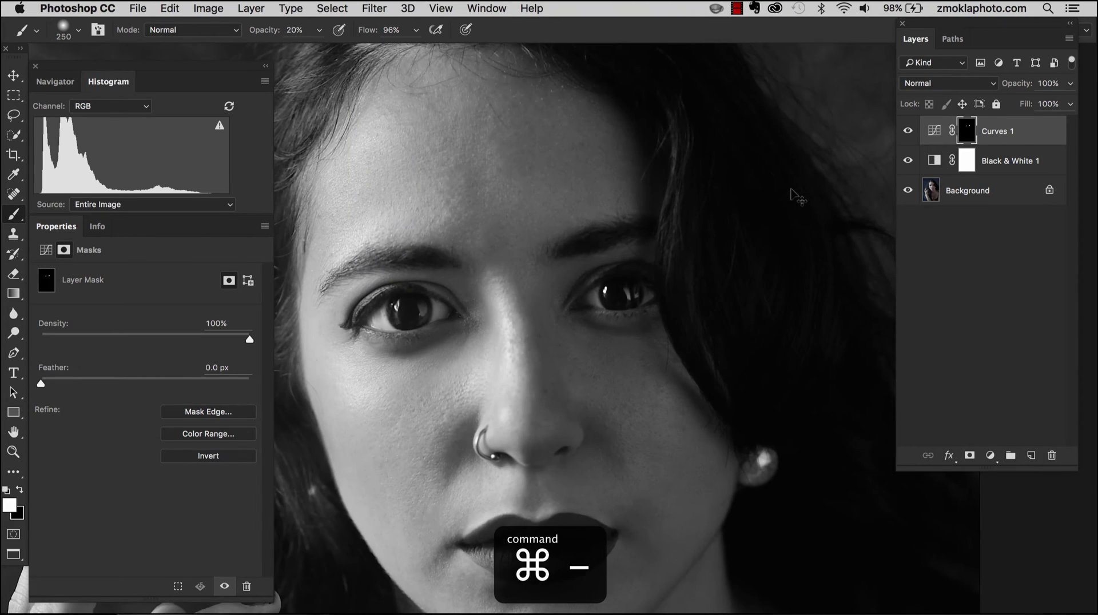
{"action": "left_click_drag", "start_coordinate": [595, 389], "coordinate": [645, 336]}
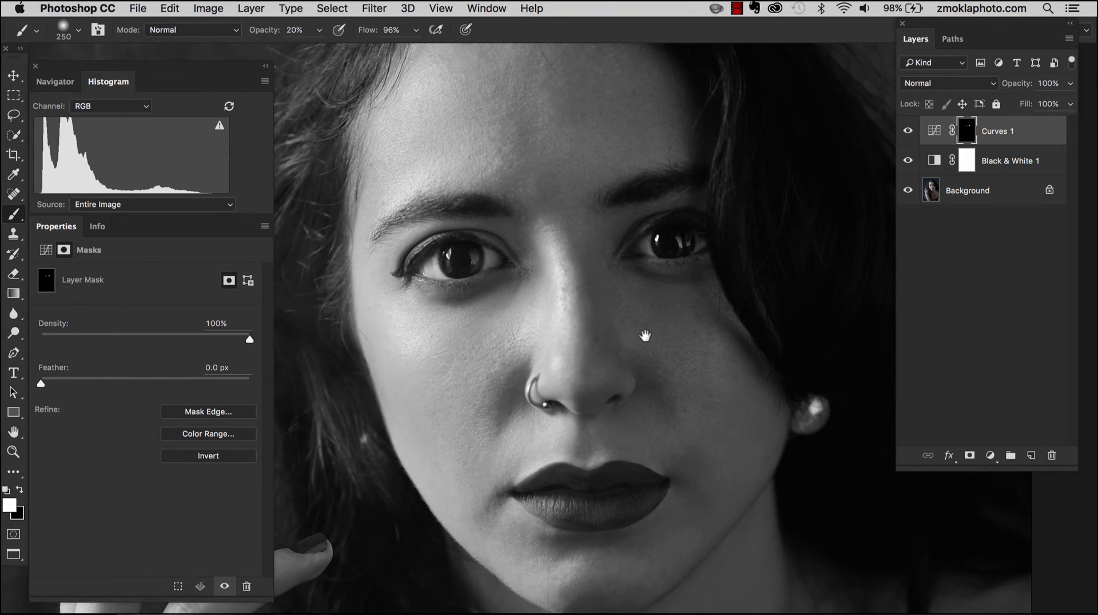
{"action": "key", "text": "ctrl+minus"}
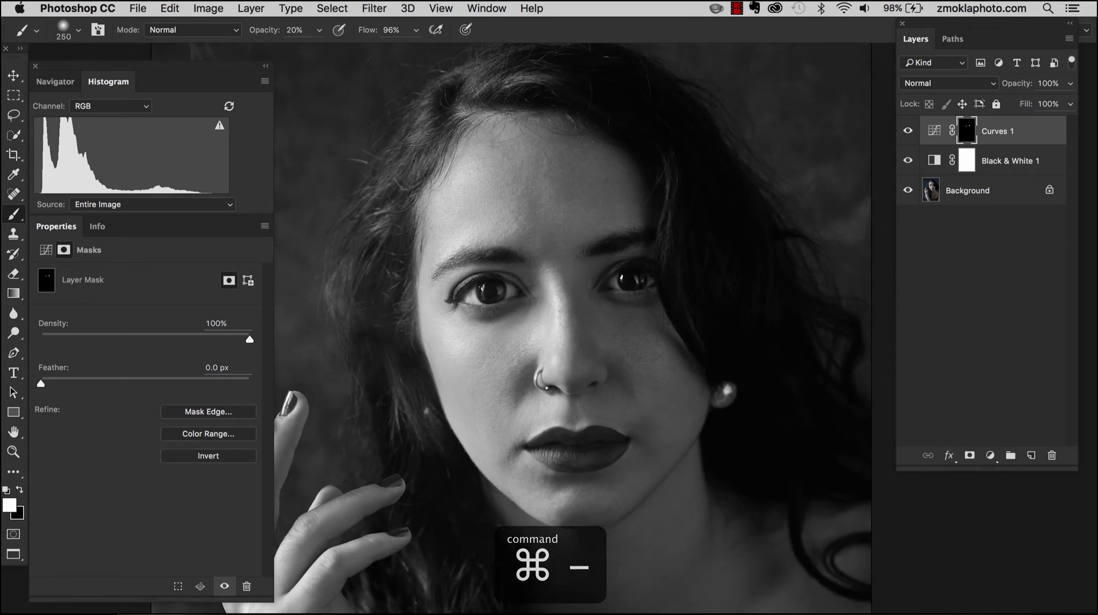
{"action": "left_click_drag", "start_coordinate": [658, 363], "coordinate": [674, 275]}
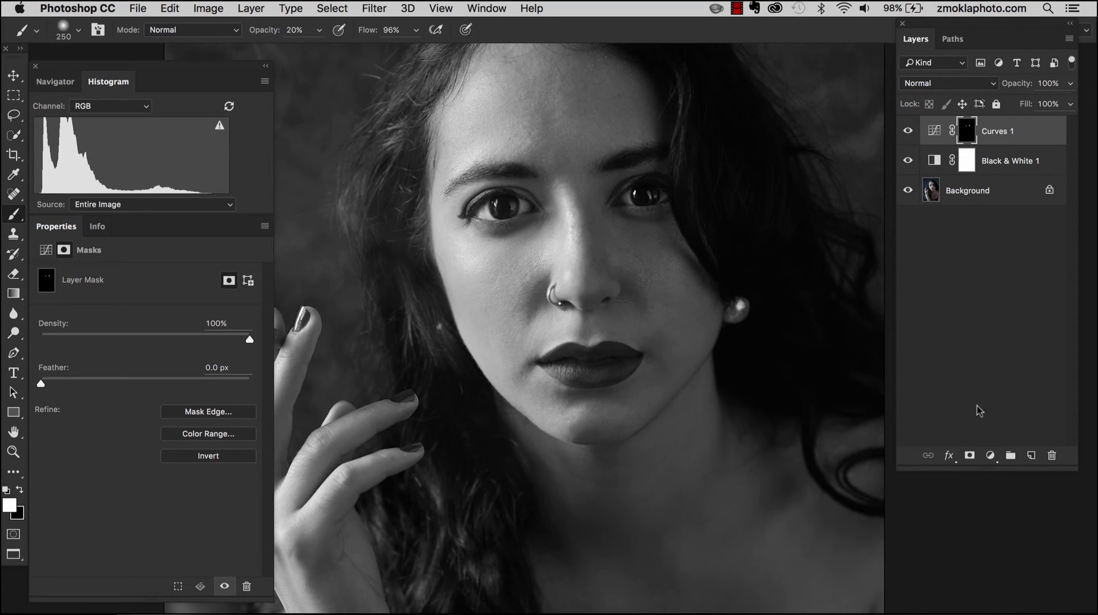
{"action": "left_click", "coordinate": [990, 456]}
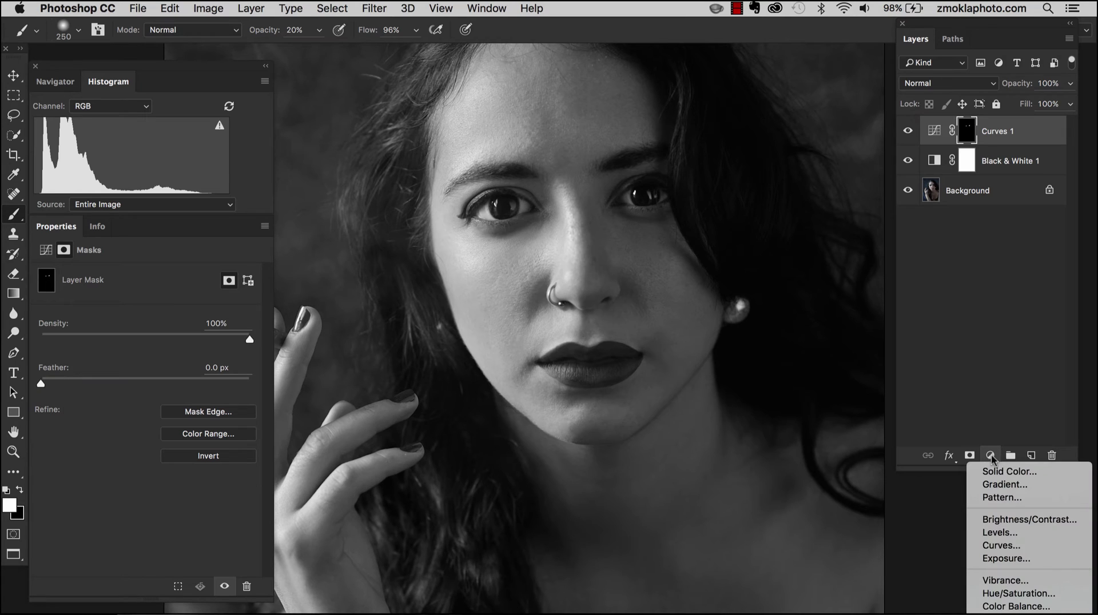
{"action": "left_click", "coordinate": [1007, 545]}
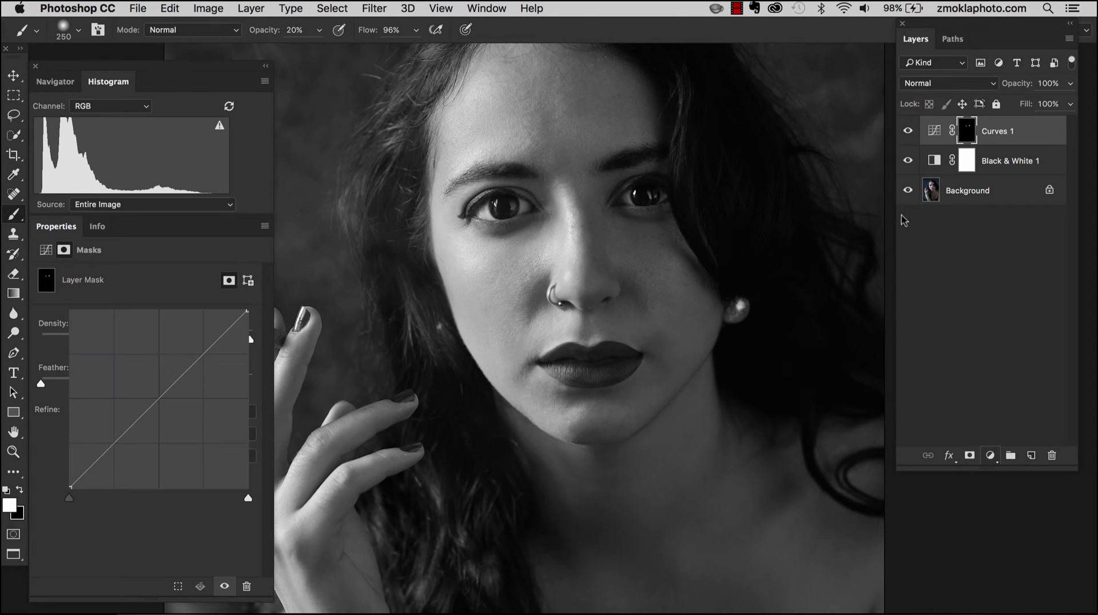
{"action": "left_click", "coordinate": [933, 133]}
{"action": "key", "text": "x"}
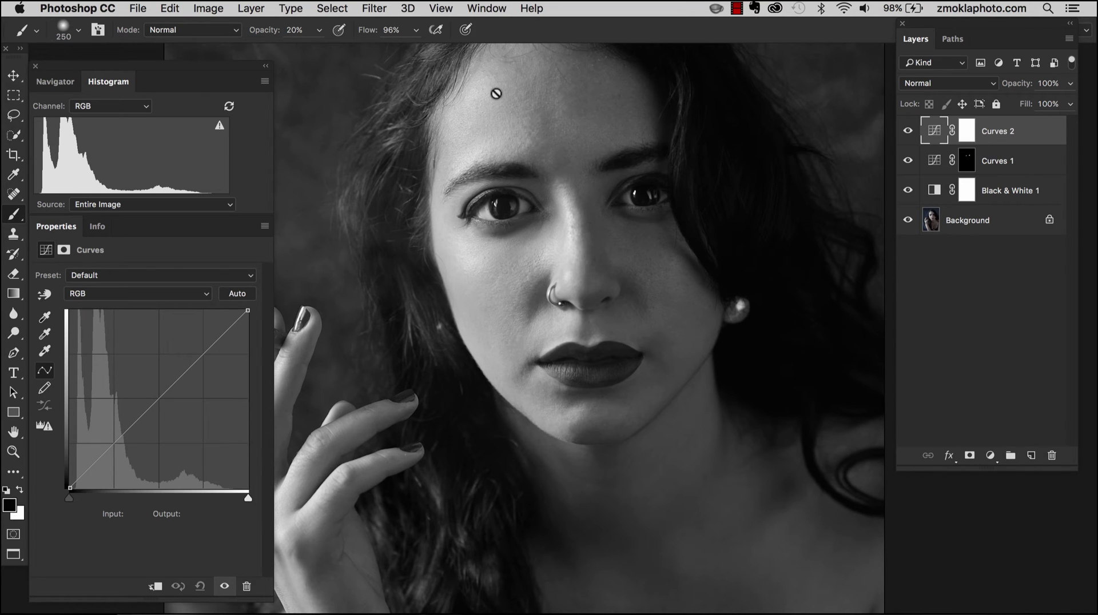
Step: Examine the tones of the face, hair, hand and background across the whole portrait
{"action": "left_click_drag", "start_coordinate": [522, 129], "coordinate": [525, 153]}
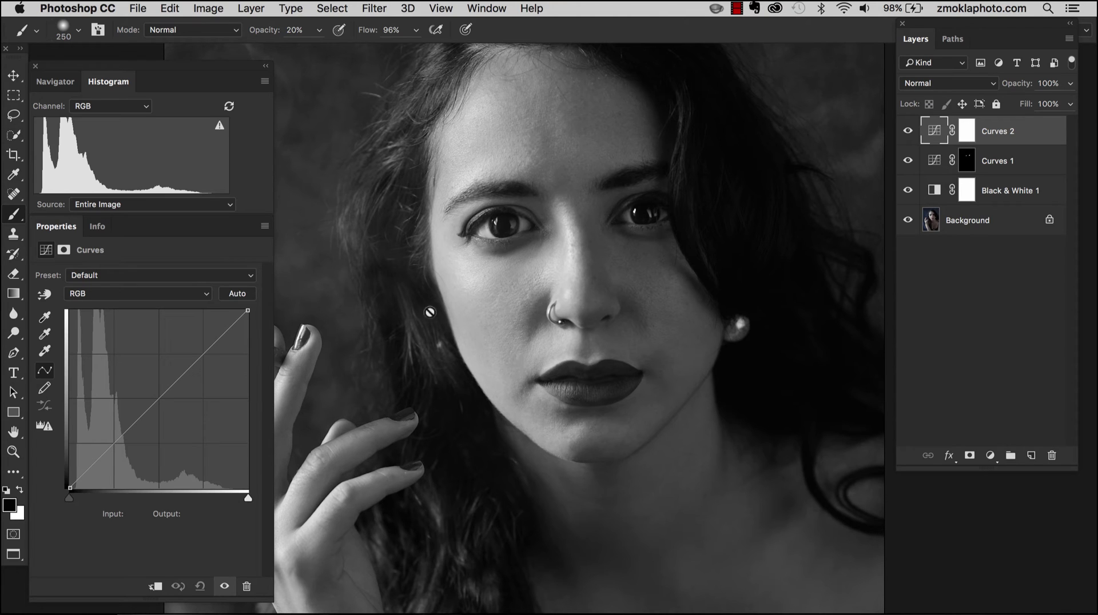
{"action": "scroll", "coordinate": [452, 275], "scroll_direction": "down", "scroll_amount": 4}
{"action": "scroll", "coordinate": [452, 275], "scroll_direction": "left", "scroll_amount": 3}
{"action": "key", "text": "cmd+minus"}
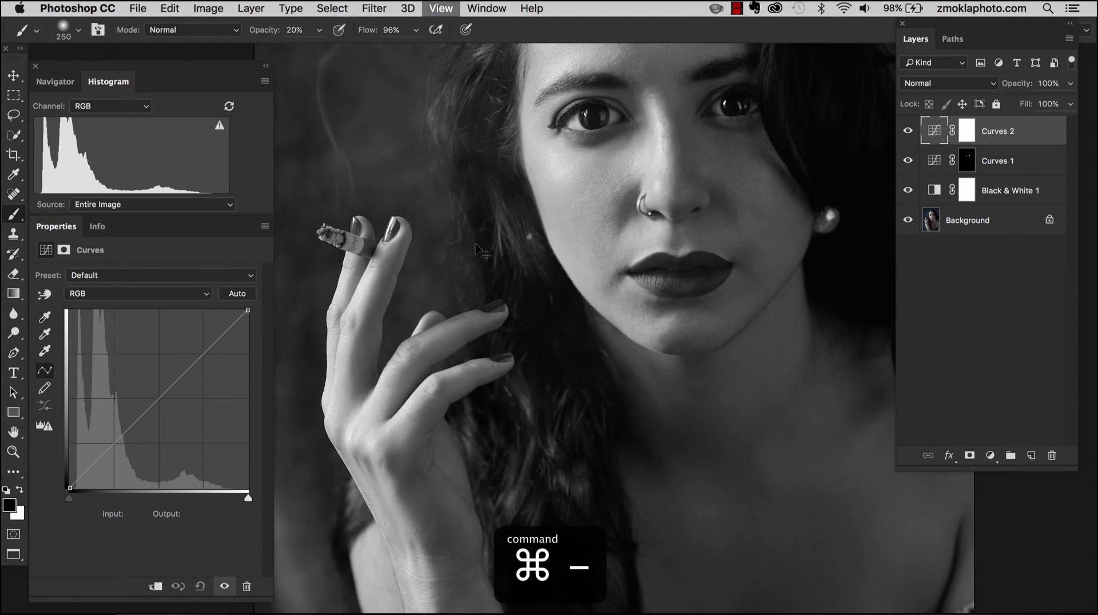
{"action": "left_click_drag", "start_coordinate": [588, 417], "coordinate": [539, 448]}
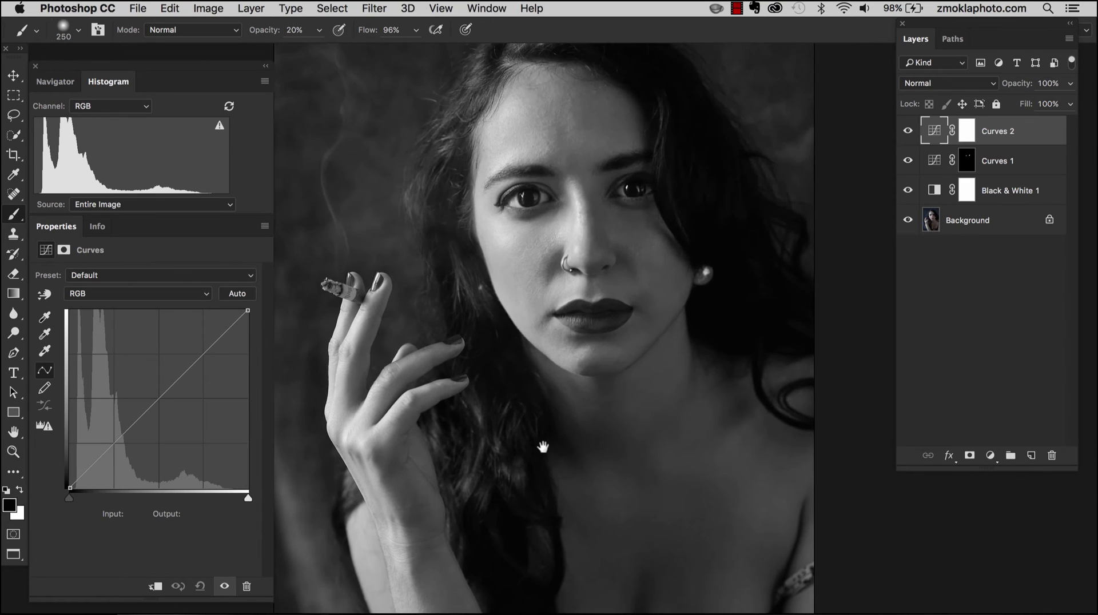
{"action": "key", "text": "super+equal"}
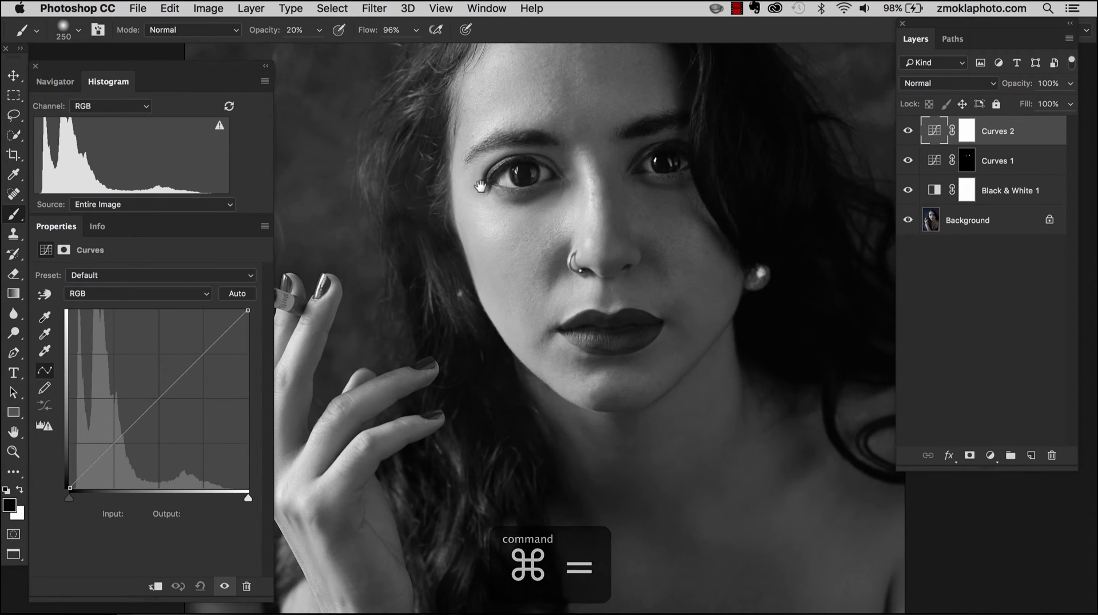
{"action": "scroll", "coordinate": [466, 166], "scroll_direction": "up", "scroll_amount": 3}
{"action": "scroll", "coordinate": [467, 166], "scroll_direction": "right", "scroll_amount": 1}
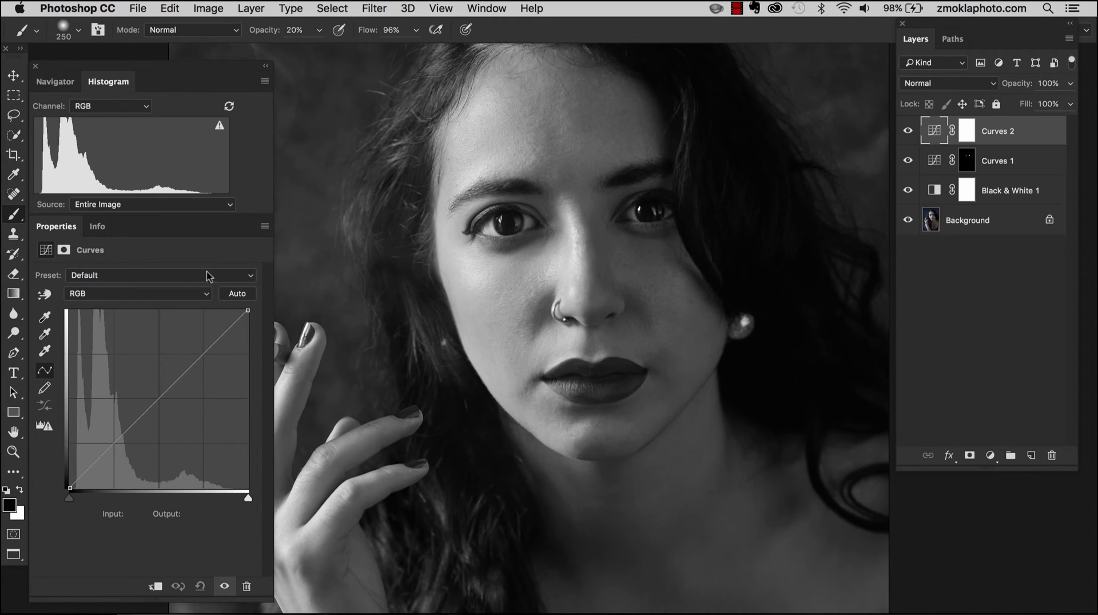
Step: Brighten the skin by sampling the forehead on the second Curves layer and setting its curve point to input 157, output 192
{"action": "left_click", "coordinate": [44, 294]}
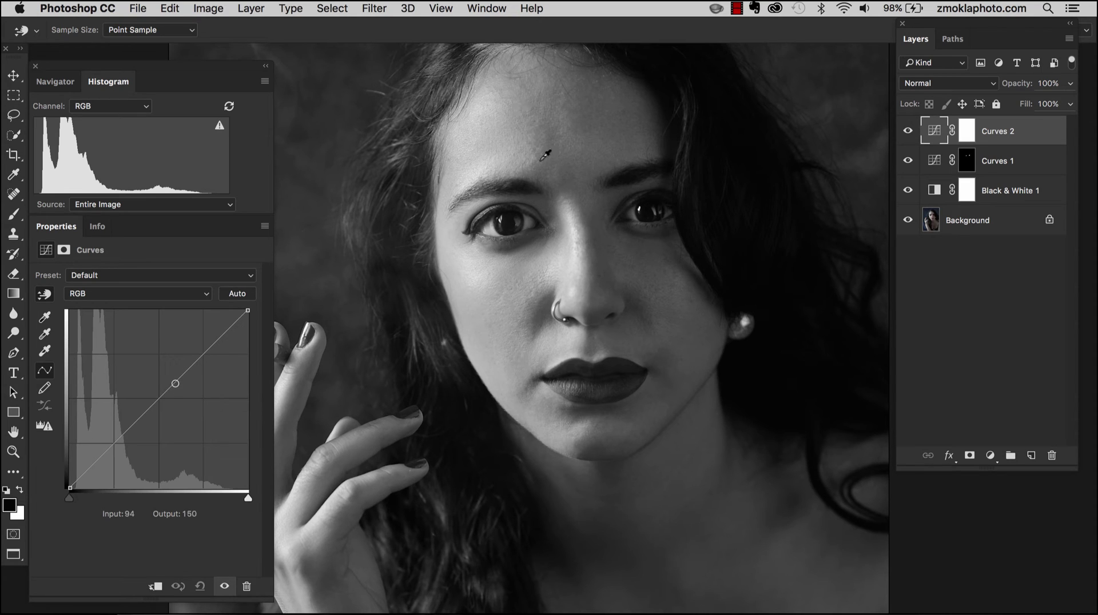
{"action": "left_click_drag", "start_coordinate": [516, 174], "coordinate": [526, 146]}
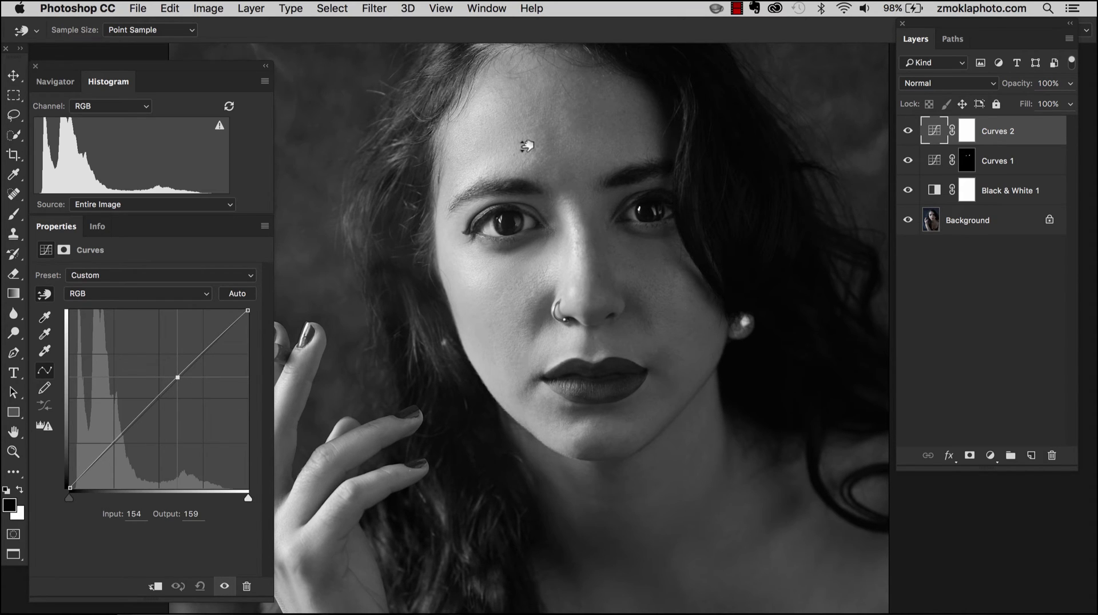
{"action": "left_click_drag", "start_coordinate": [526, 146], "coordinate": [522, 103]}
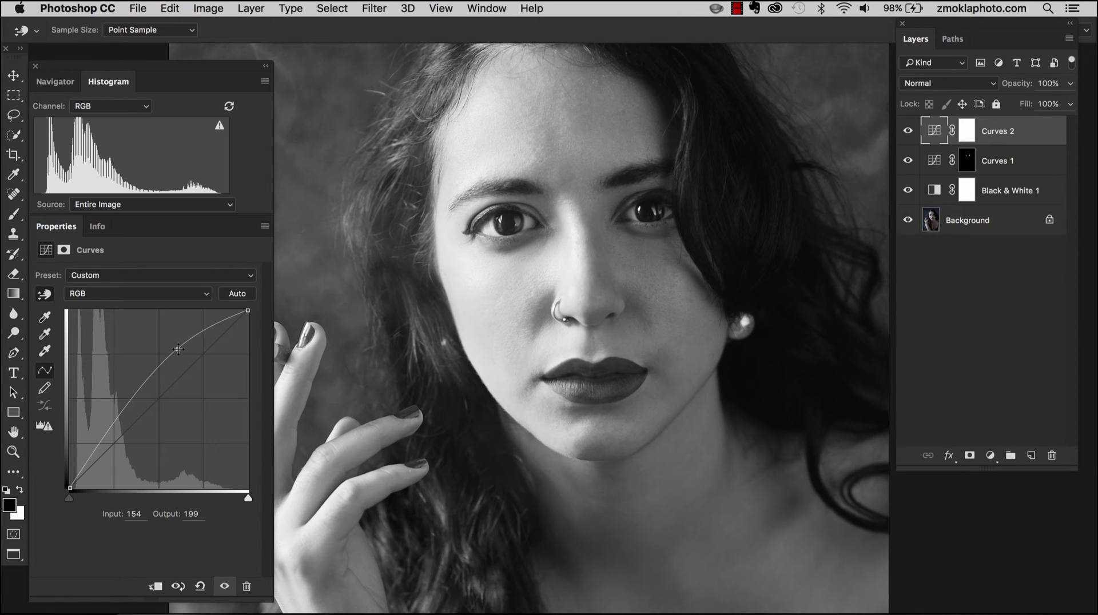
{"action": "left_click_drag", "start_coordinate": [178, 349], "coordinate": [179, 354]}
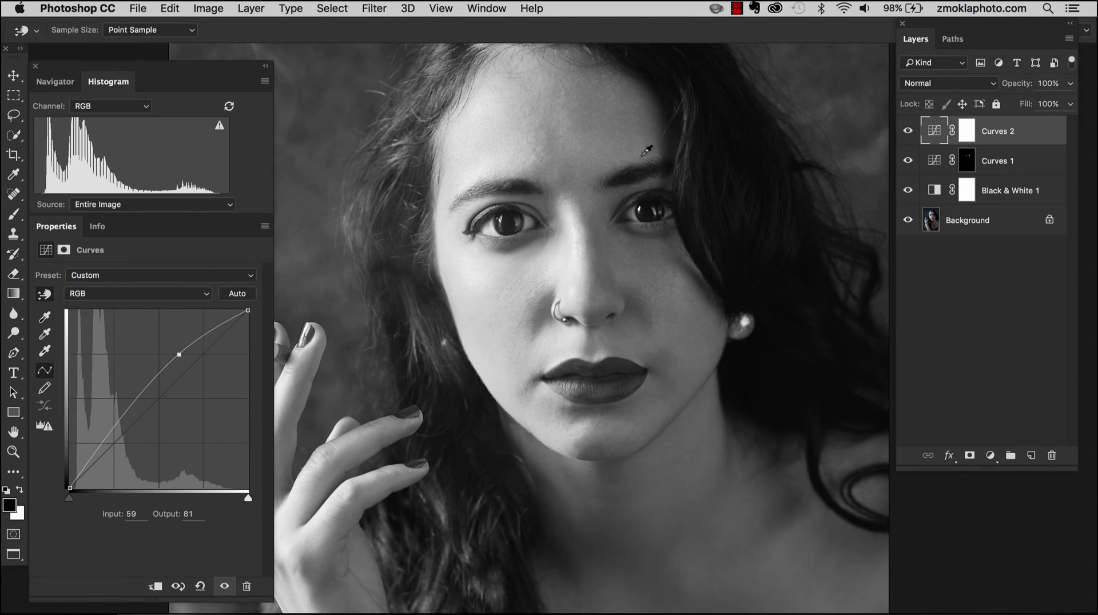
{"action": "left_click_drag", "start_coordinate": [646, 151], "coordinate": [630, 196]}
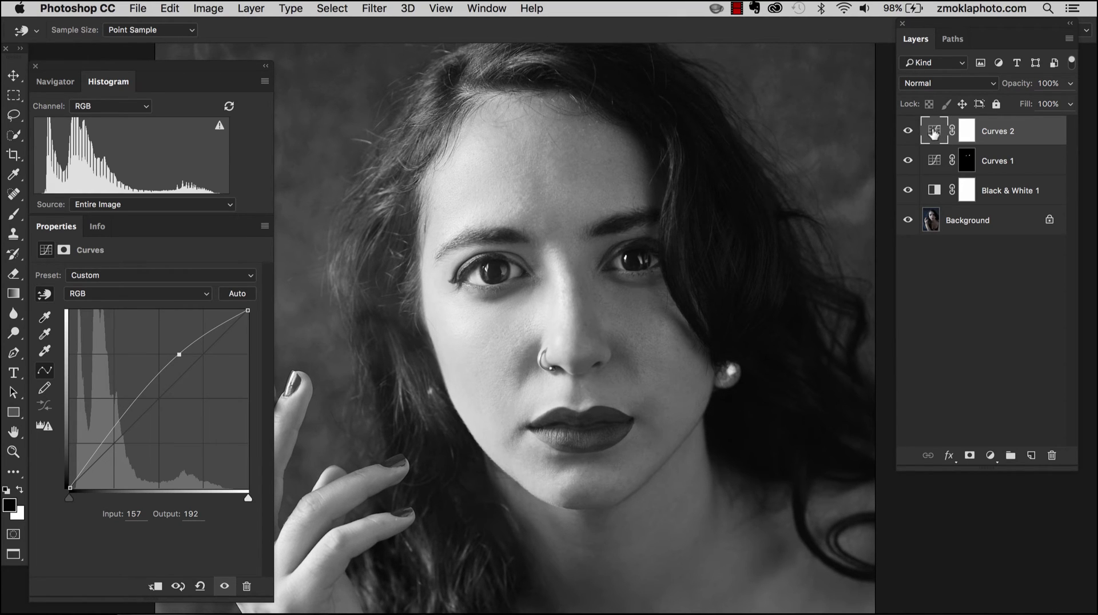
Step: Invert the Curves 2 mask to black and paint white over the face with a 600 px brush at 20% opacity
{"action": "left_click", "coordinate": [967, 132]}
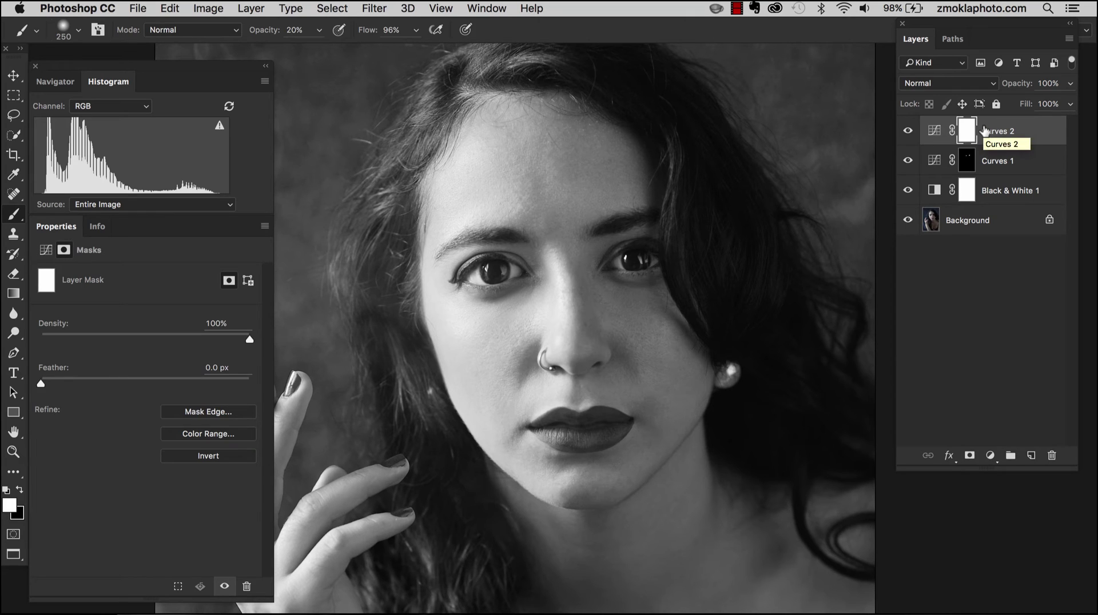
{"action": "key", "text": "super+i"}
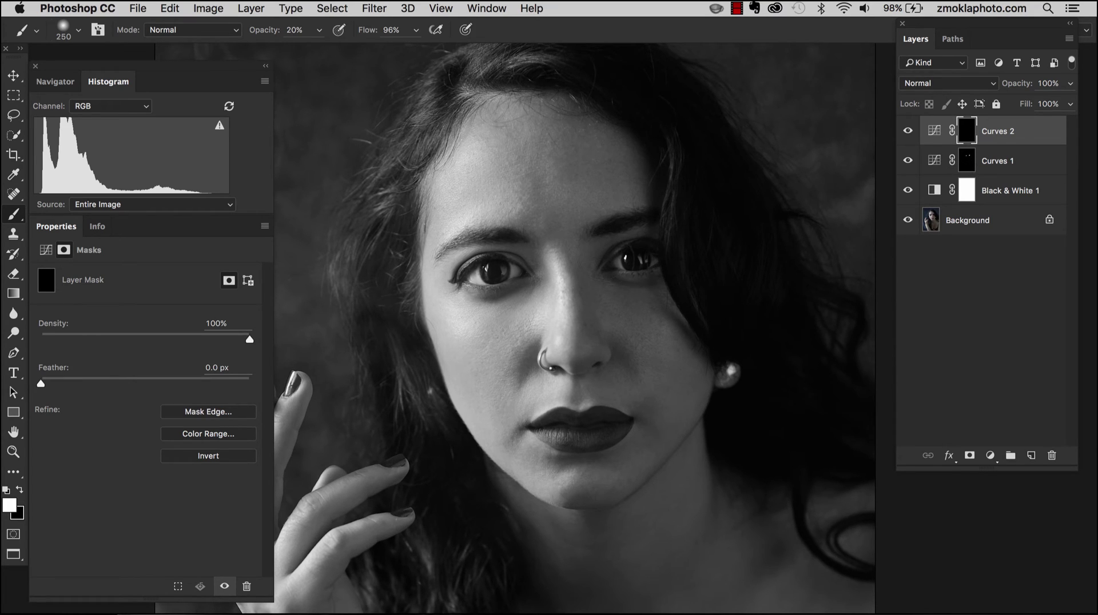
{"action": "key", "text": "bracketright"}
{"action": "key", "text": "bracketright"}
{"action": "key", "text": "bracketright"}
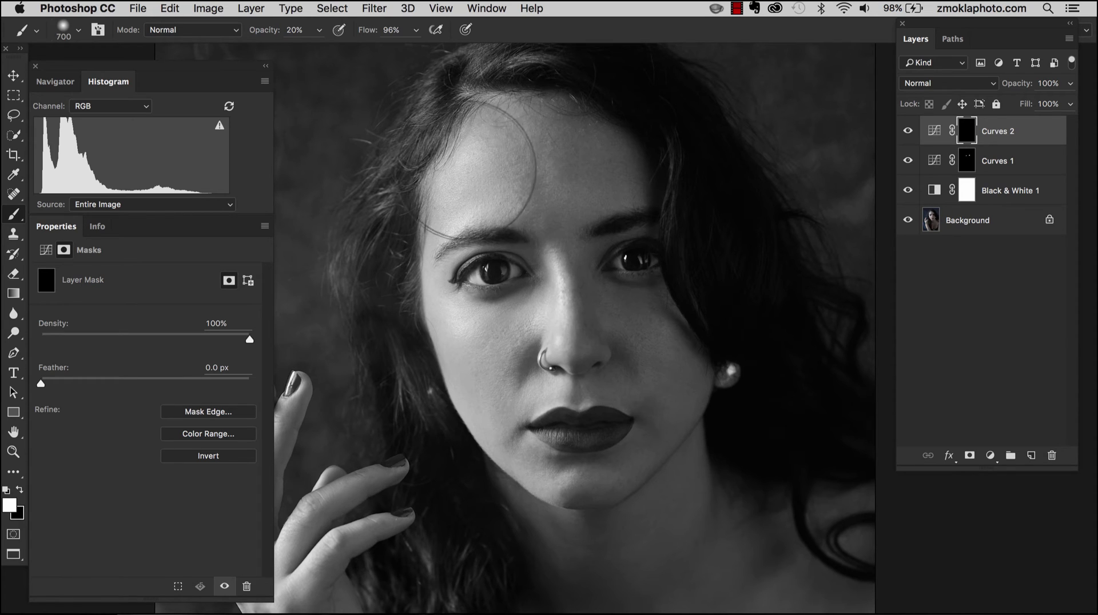
{"action": "key", "text": "bracketleft"}
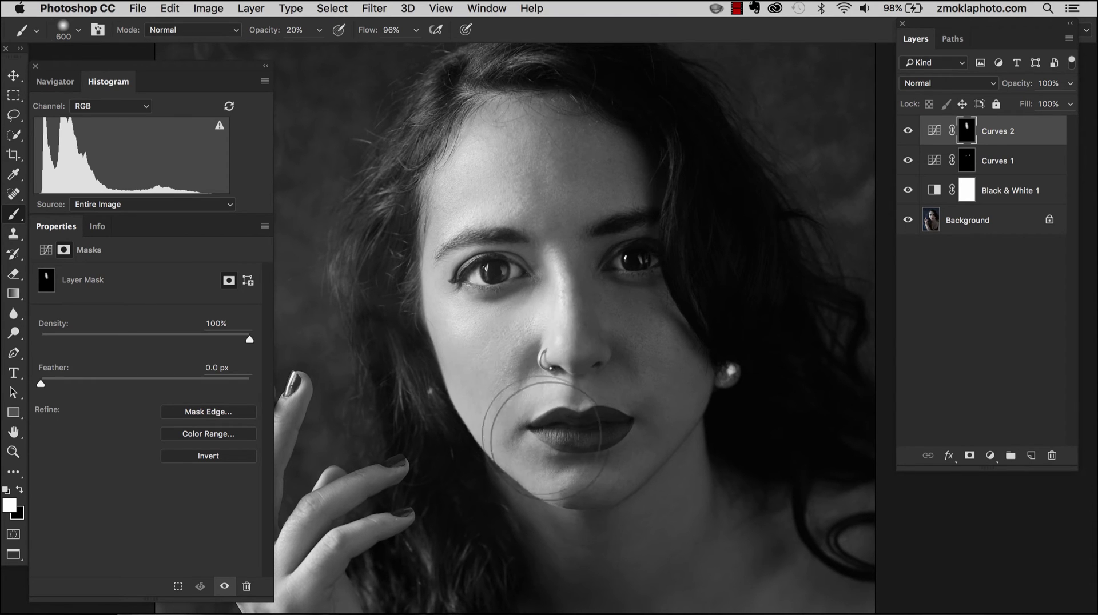
Step: Paint white on the Curves 2 mask over the neck, shoulder and chest, enlarging the brush to 1000 px
{"action": "left_click_drag", "start_coordinate": [628, 349], "coordinate": [627, 162]}
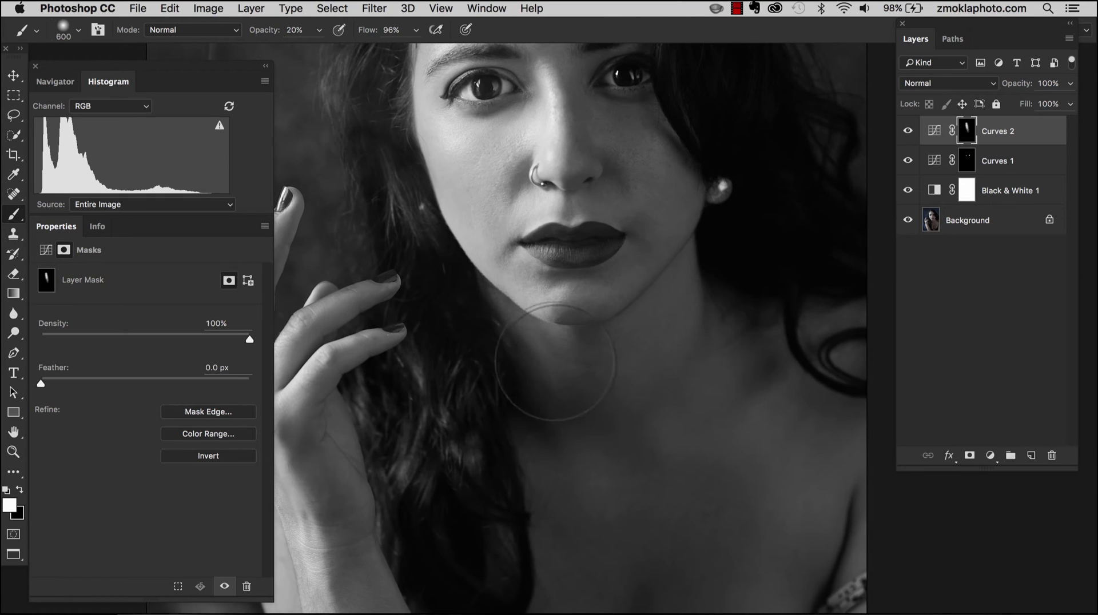
{"action": "key", "text": "super+minus"}
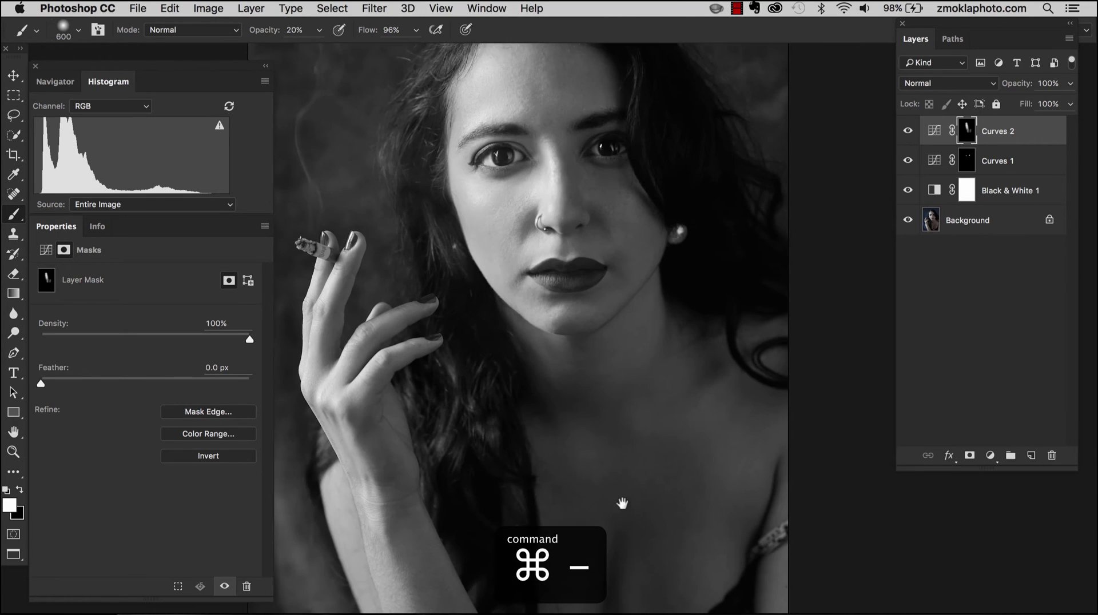
{"action": "left_click_drag", "start_coordinate": [623, 503], "coordinate": [634, 366]}
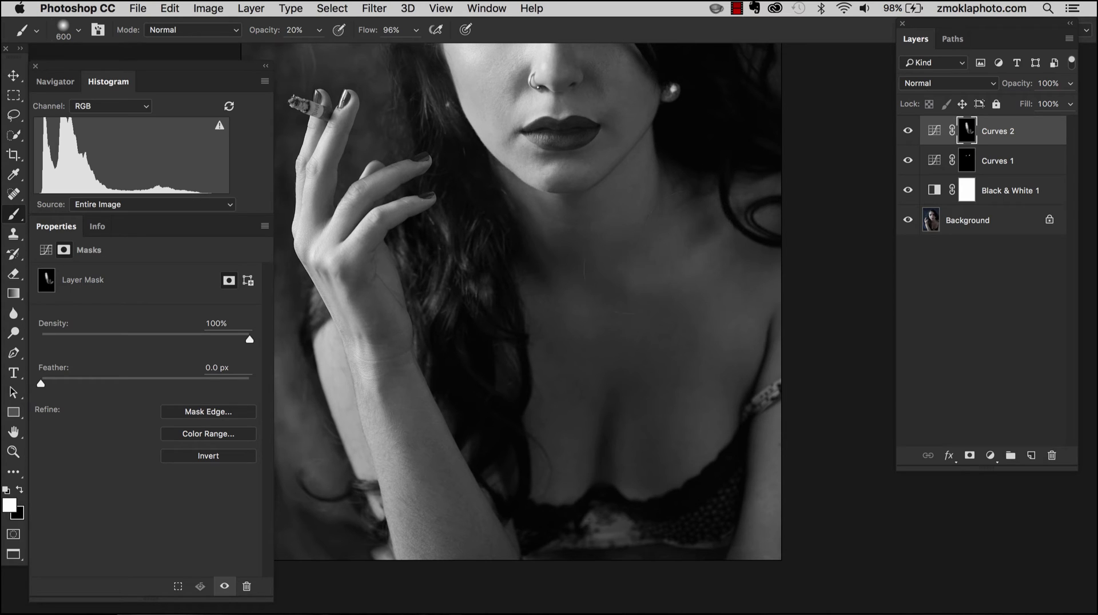
{"action": "key", "text": "bracketright"}
{"action": "key", "text": "bracketright"}
{"action": "key", "text": "bracketright"}
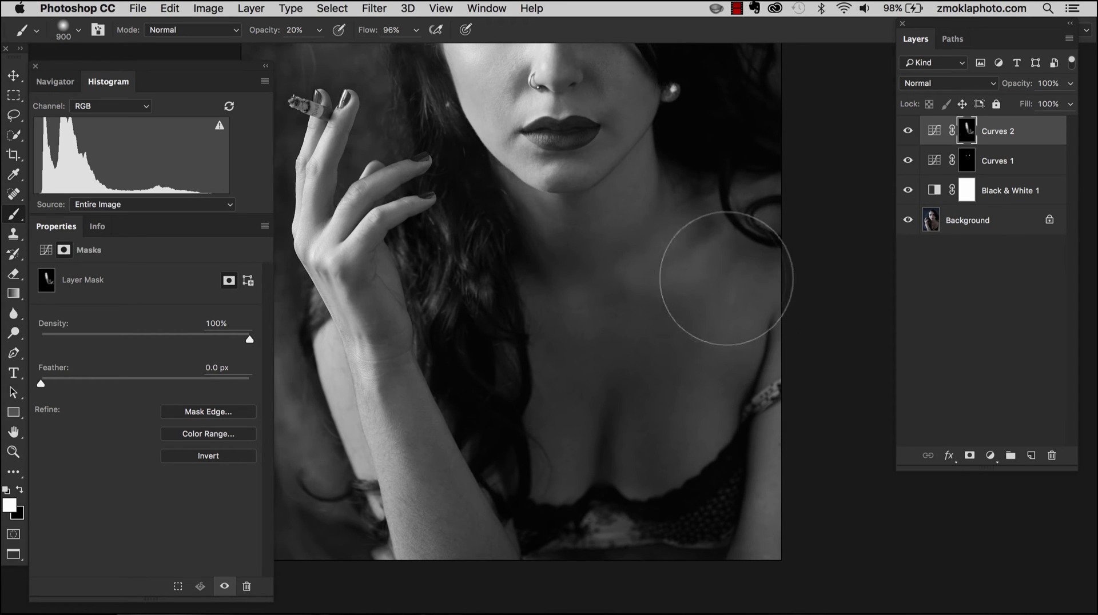
{"action": "key", "text": "bracketright"}
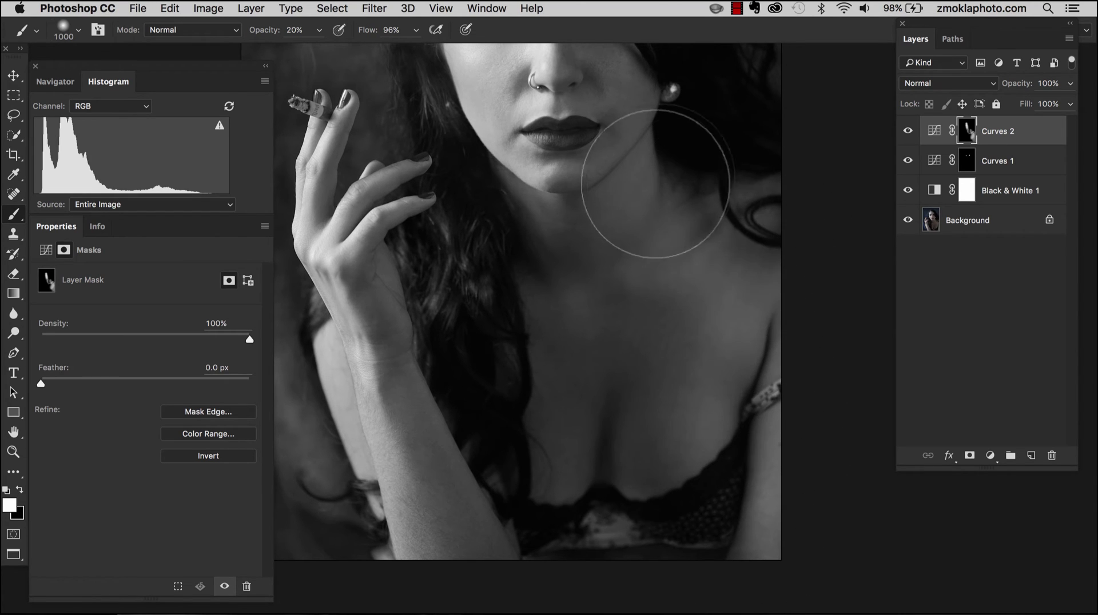
{"action": "left_click_drag", "start_coordinate": [657, 211], "coordinate": [693, 370]}
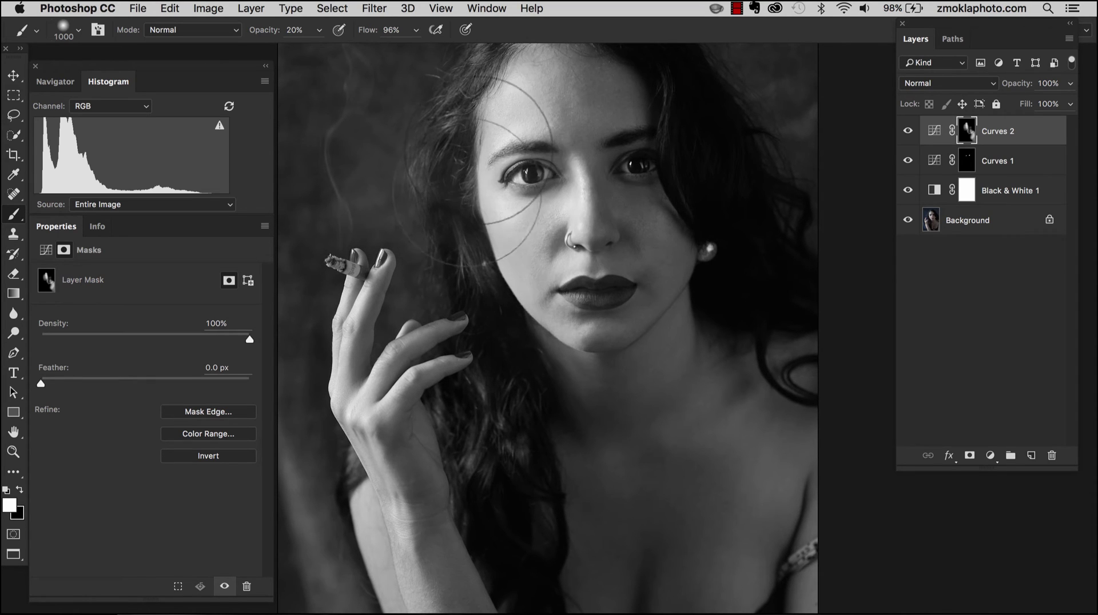
Step: Paint white on the Curves 2 mask over the raised hand at 700 px and the forearm at 500 px
{"action": "left_click_drag", "start_coordinate": [516, 343], "coordinate": [541, 231]}
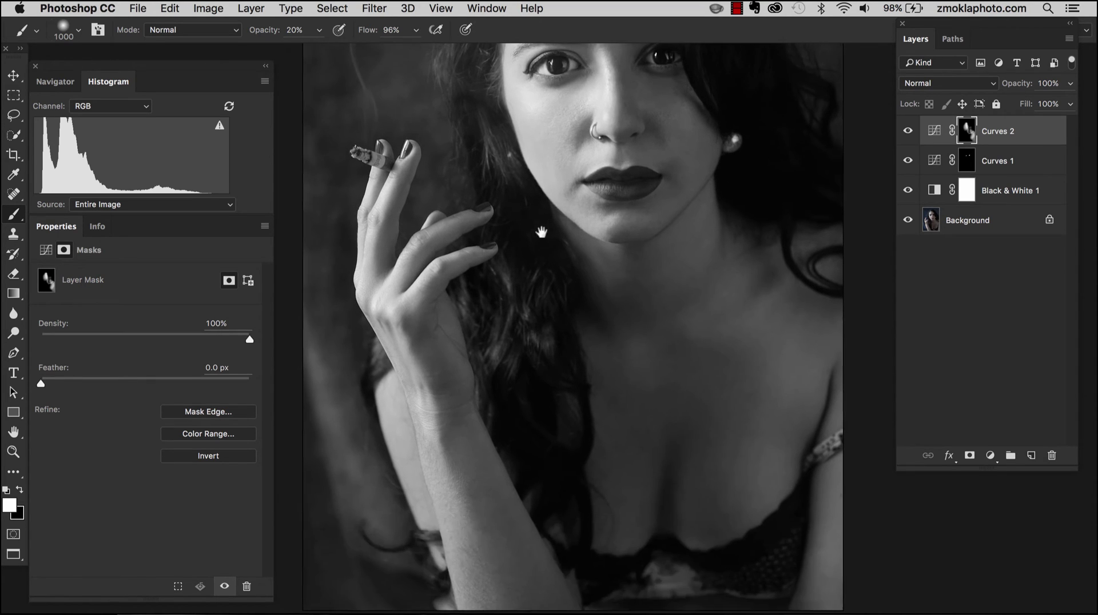
{"action": "key", "text": "bracketleft"}
{"action": "key", "text": "bracketleft"}
{"action": "key", "text": "bracketleft"}
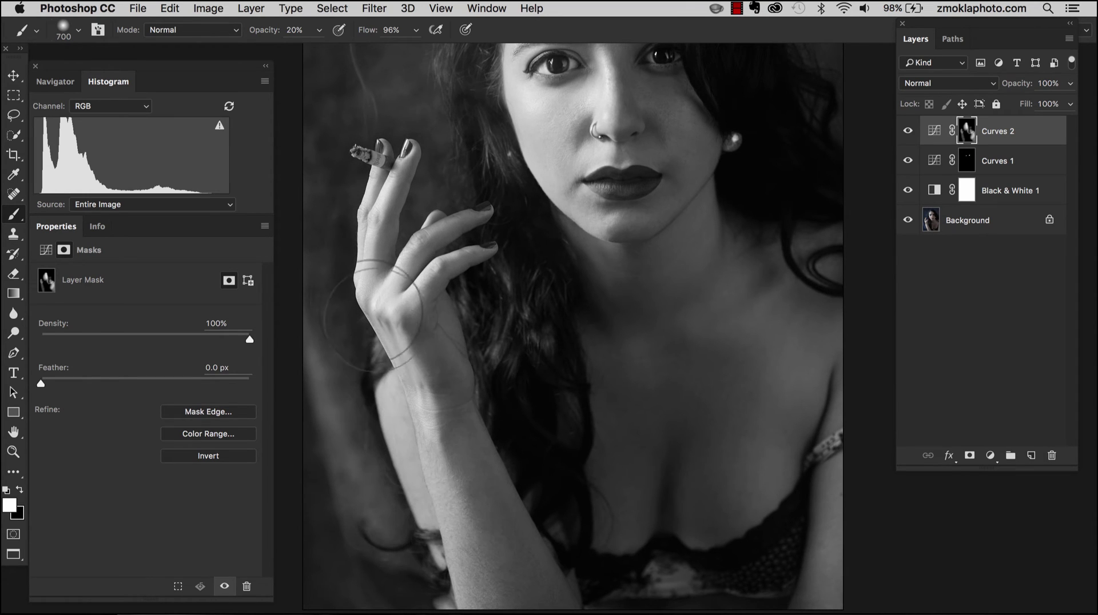
{"action": "left_click_drag", "start_coordinate": [454, 404], "coordinate": [423, 285]}
{"action": "key", "text": "bracketleft"}
{"action": "key", "text": "bracketleft"}
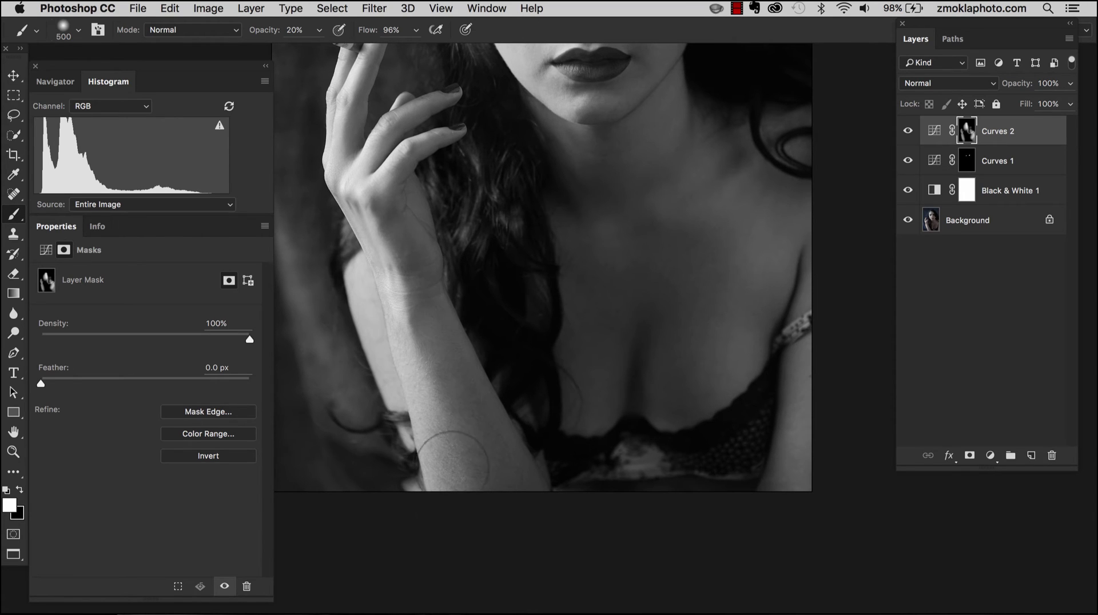
{"action": "left_click_drag", "start_coordinate": [533, 220], "coordinate": [529, 455]}
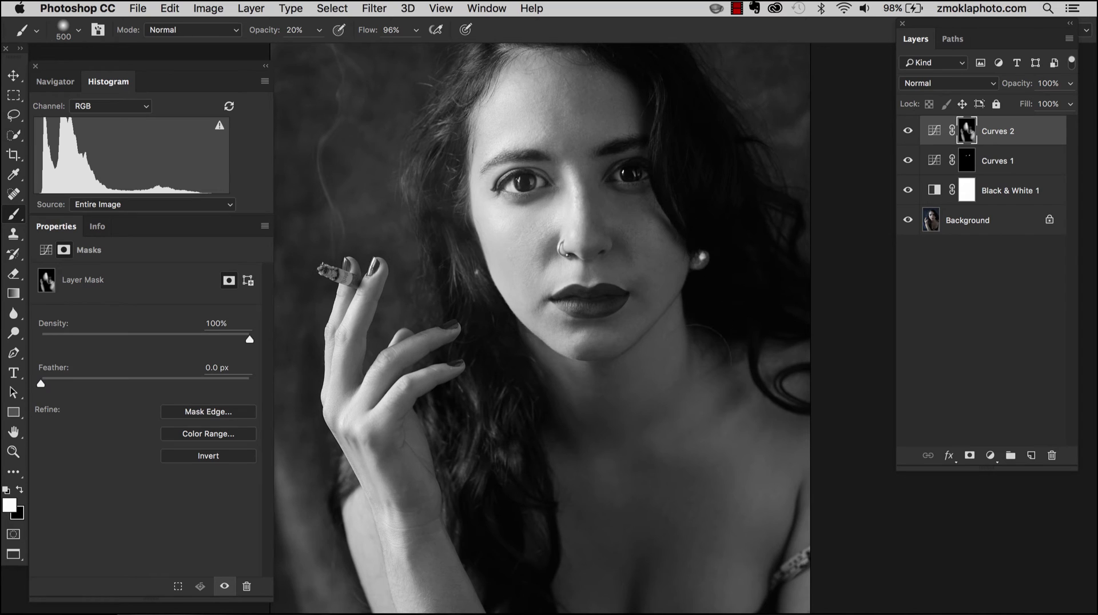
{"action": "left_click_drag", "start_coordinate": [688, 364], "coordinate": [676, 305]}
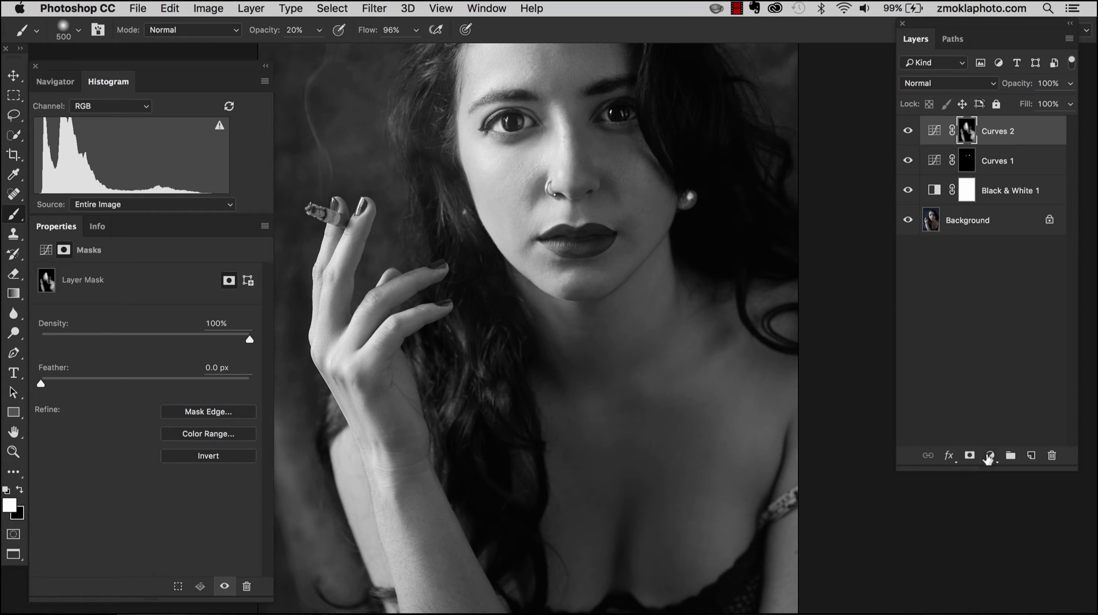
Step: Add a third Curves adjustment layer above Curves 2 and target its curve instead of its mask
{"action": "left_click", "coordinate": [990, 457]}
{"action": "left_click", "coordinate": [1006, 547]}
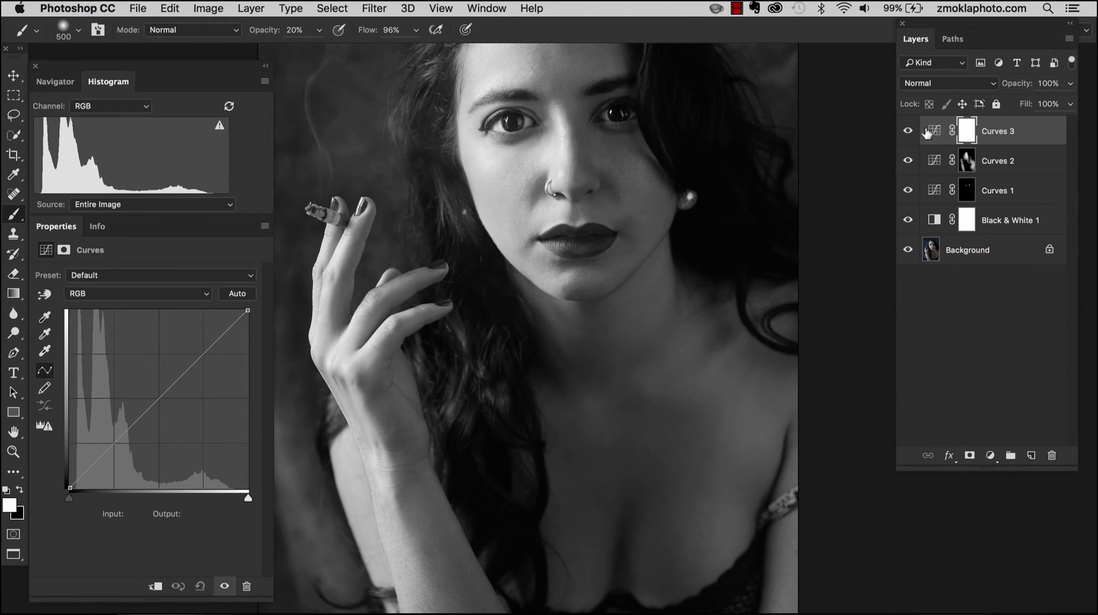
{"action": "left_click", "coordinate": [934, 133]}
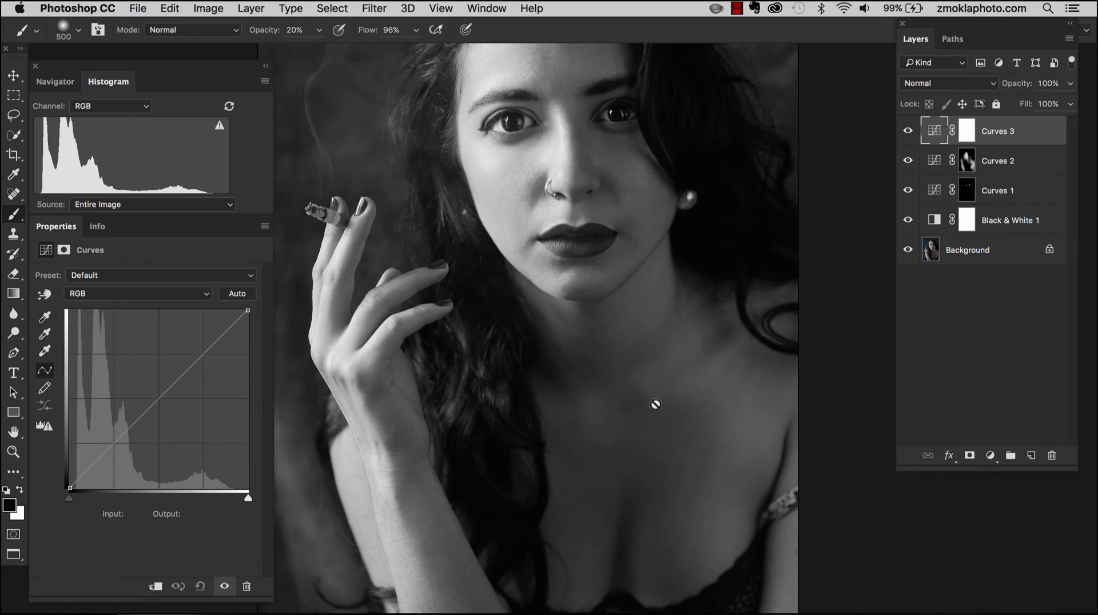
Step: Shape the Curves 3 curve for brighter, more contrasty chest skin with points at input 69, output 102 and input 43, output 43
{"action": "key", "text": "super+equal"}
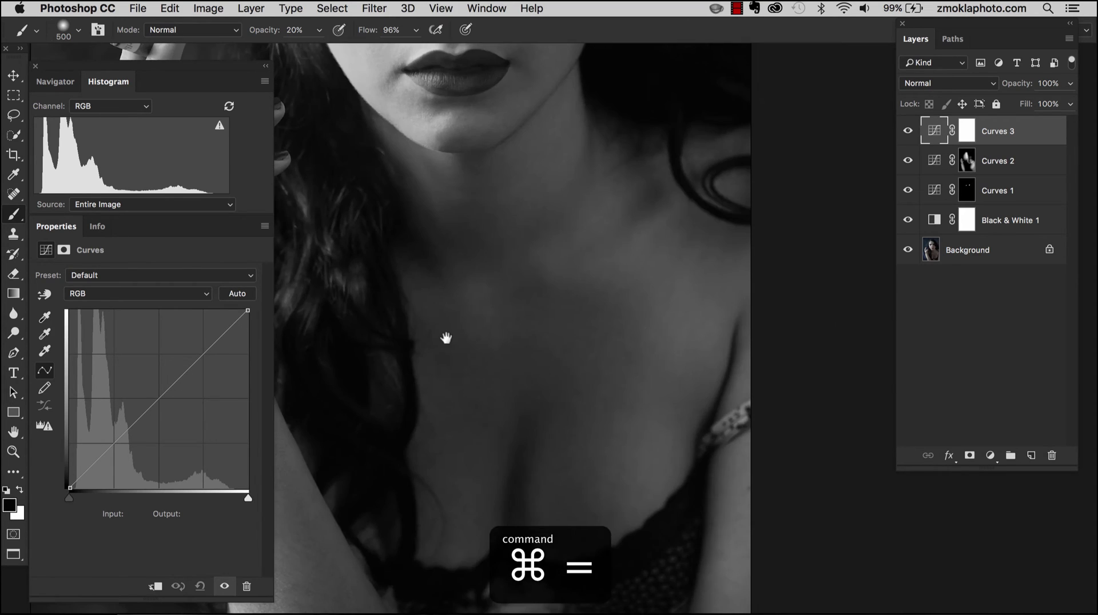
{"action": "left_click_drag", "start_coordinate": [448, 337], "coordinate": [484, 328]}
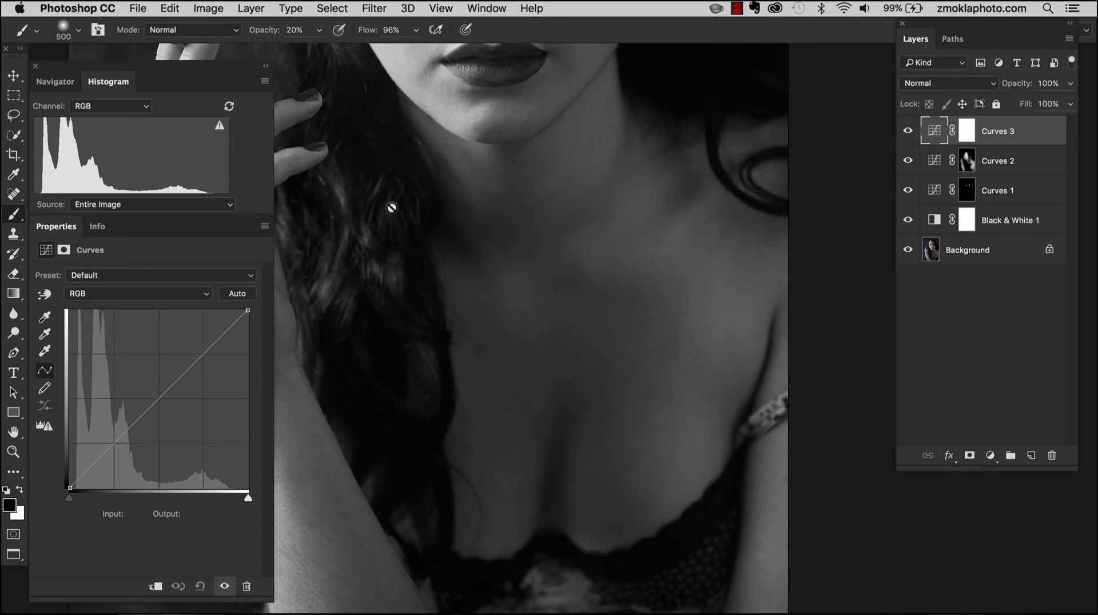
{"action": "left_click", "coordinate": [44, 296]}
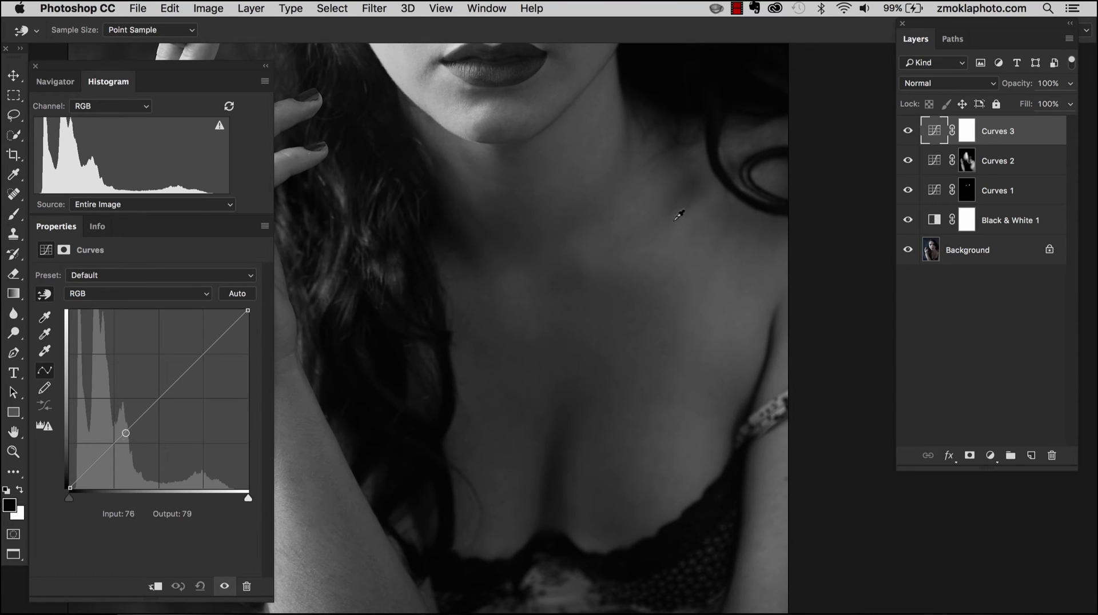
{"action": "left_click", "coordinate": [613, 144]}
{"action": "left_click_drag", "start_coordinate": [126, 432], "coordinate": [118, 415]}
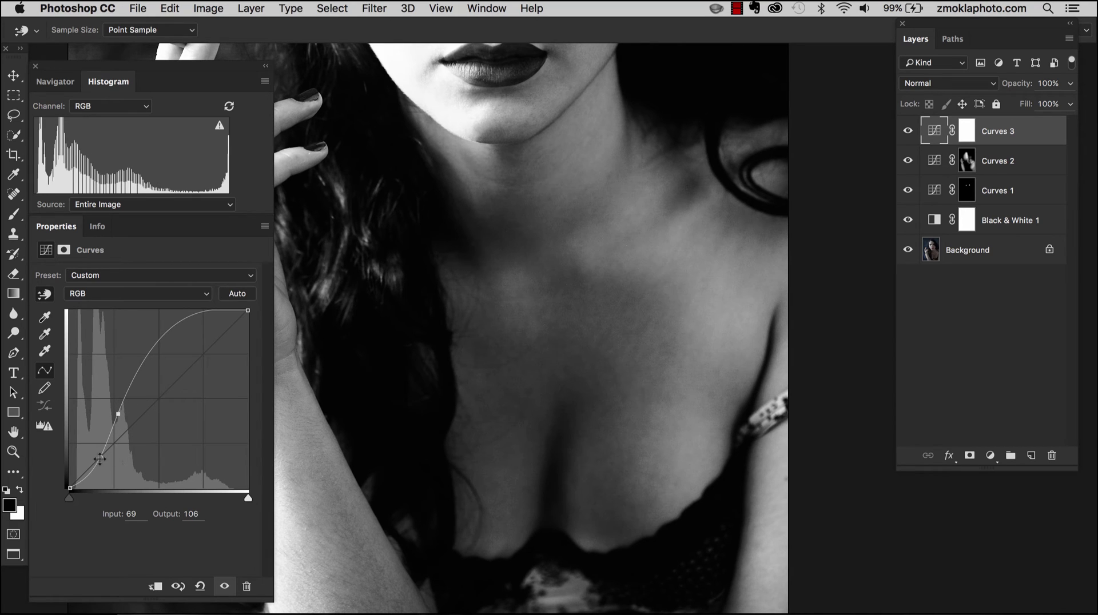
{"action": "left_click_drag", "start_coordinate": [101, 457], "coordinate": [99, 455]}
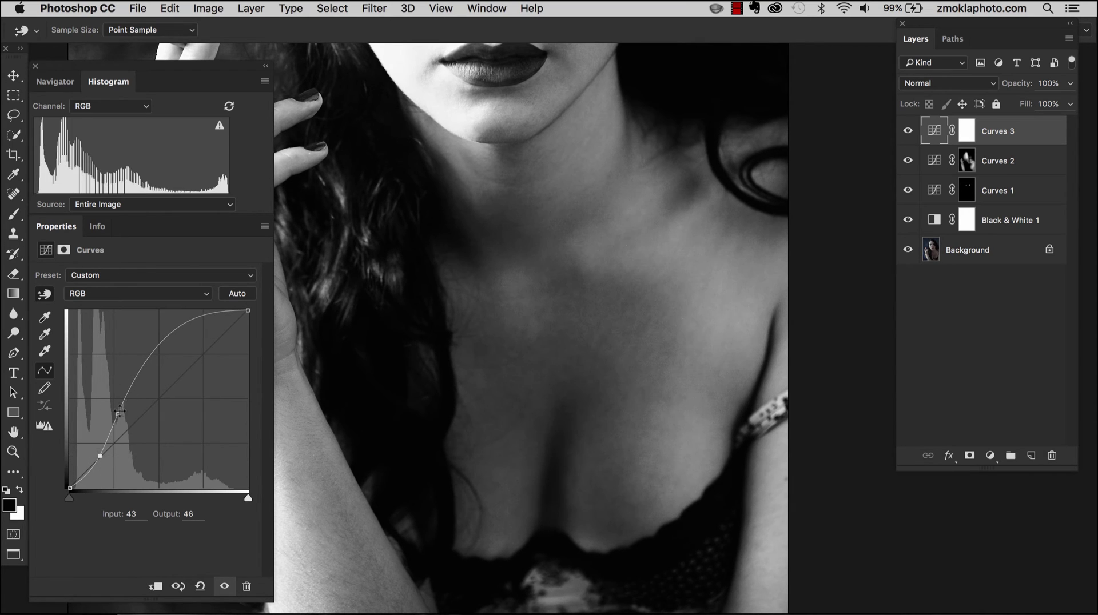
{"action": "left_click_drag", "start_coordinate": [120, 412], "coordinate": [118, 417]}
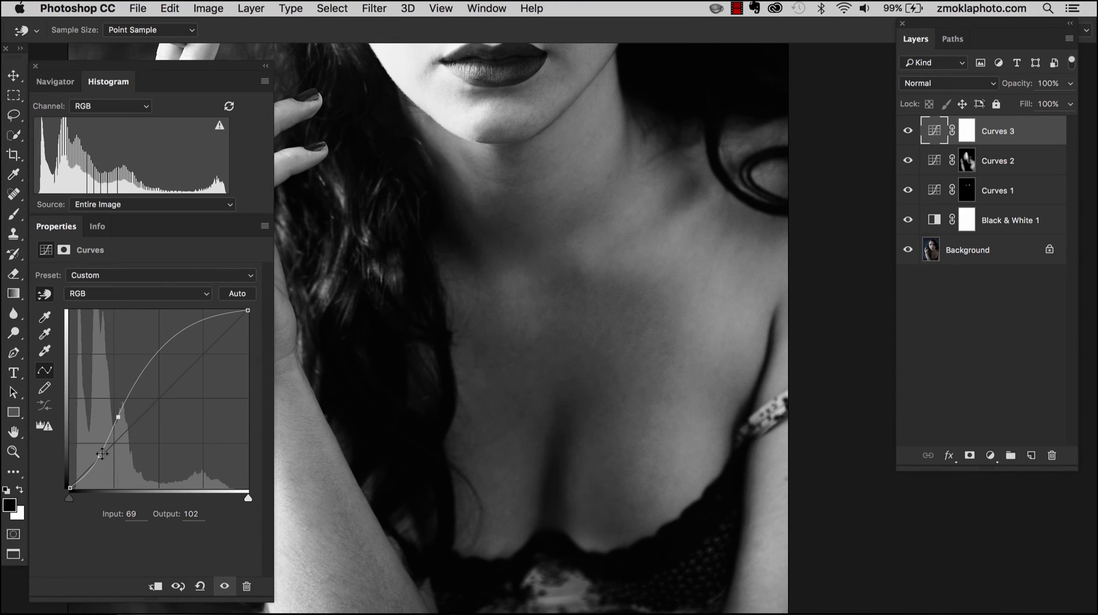
{"action": "left_click_drag", "start_coordinate": [100, 456], "coordinate": [100, 458]}
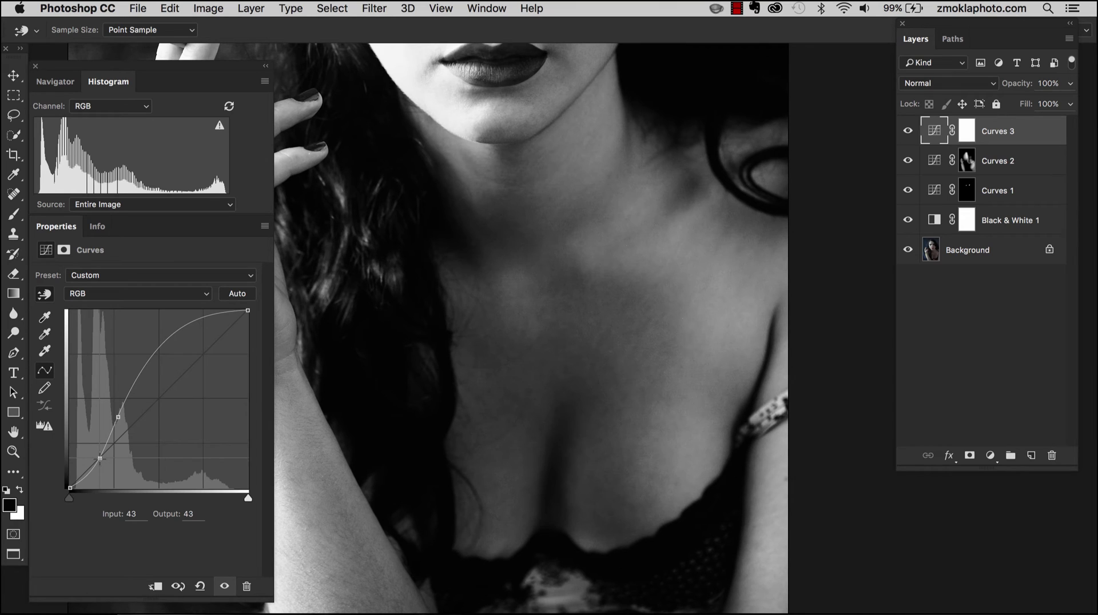
Step: Switch to the Brush tool and invert the Curves 3 layer mask to black
{"action": "key", "text": "super+minus"}
{"action": "key", "text": "b"}
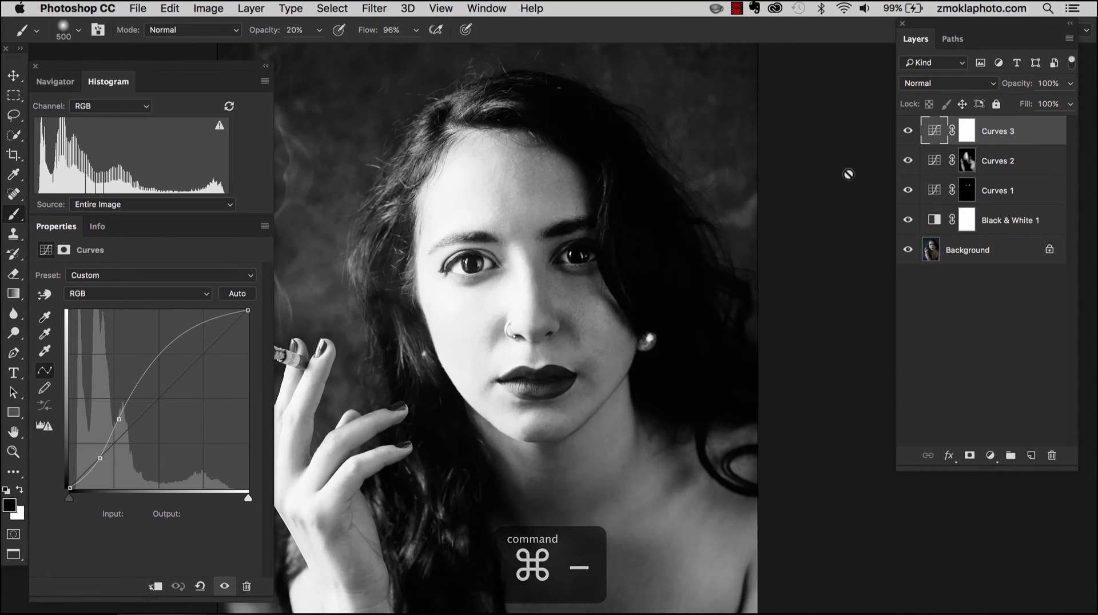
{"action": "left_click", "coordinate": [973, 133]}
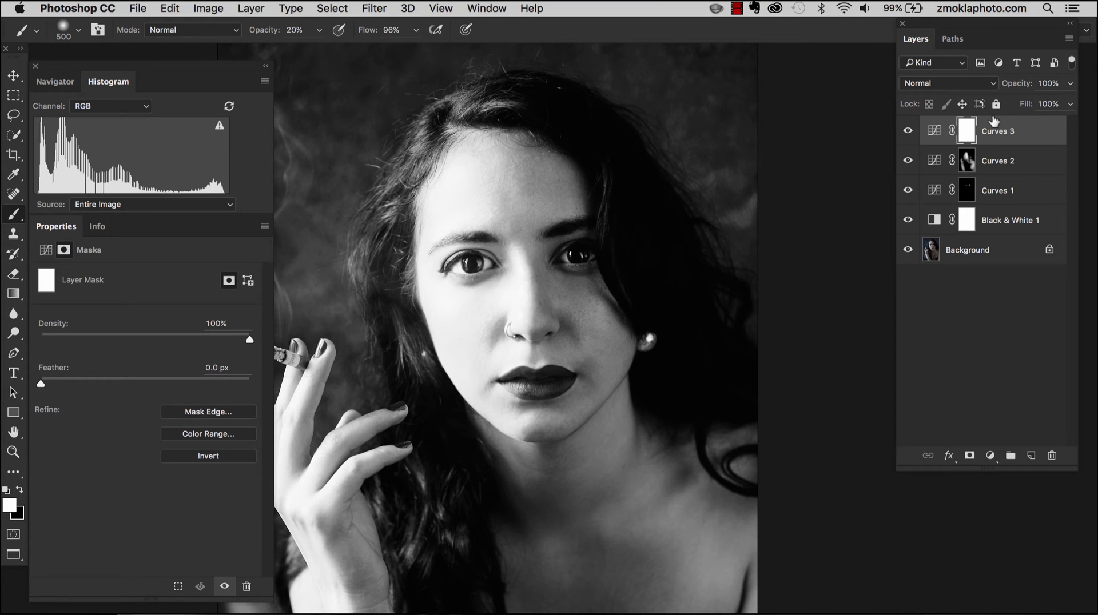
{"action": "key", "text": "super+i"}
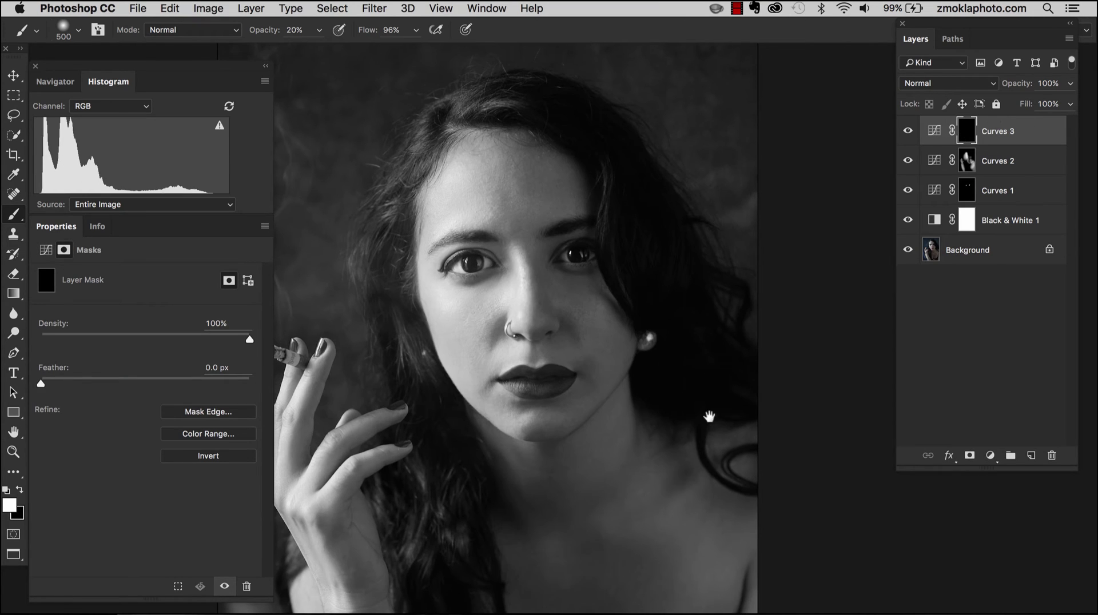
Step: Paint white on the Curves 3 mask over the collarbone and shoulder with a 1000 px brush, and compare the layer's effect
{"action": "left_click_drag", "start_coordinate": [708, 445], "coordinate": [711, 371]}
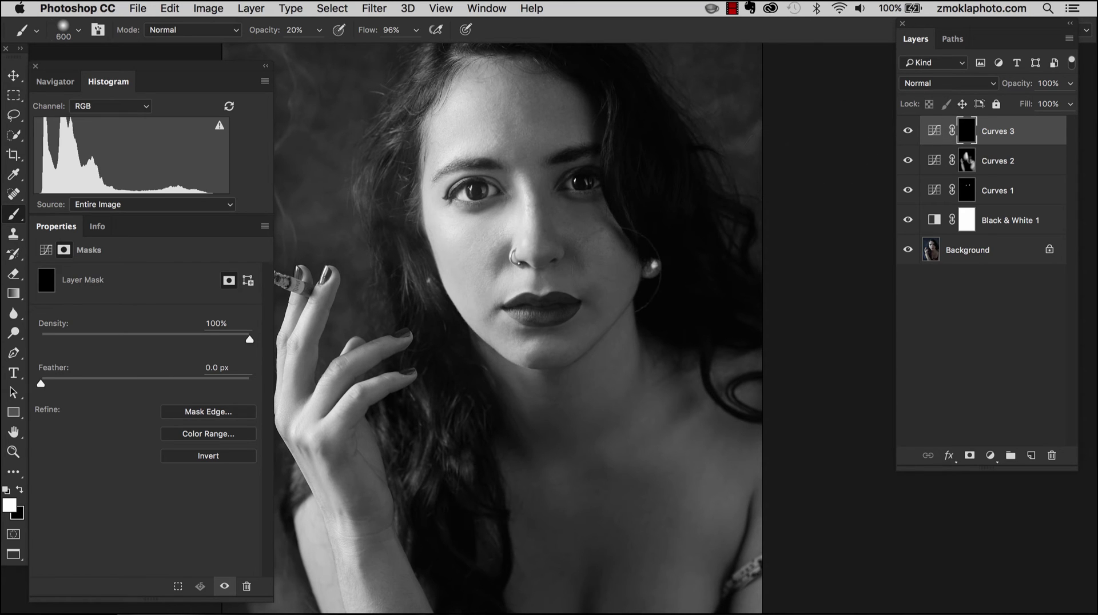
{"action": "key", "text": "bracketright"}
{"action": "key", "text": "bracketright"}
{"action": "left_click_drag", "start_coordinate": [657, 397], "coordinate": [657, 342]}
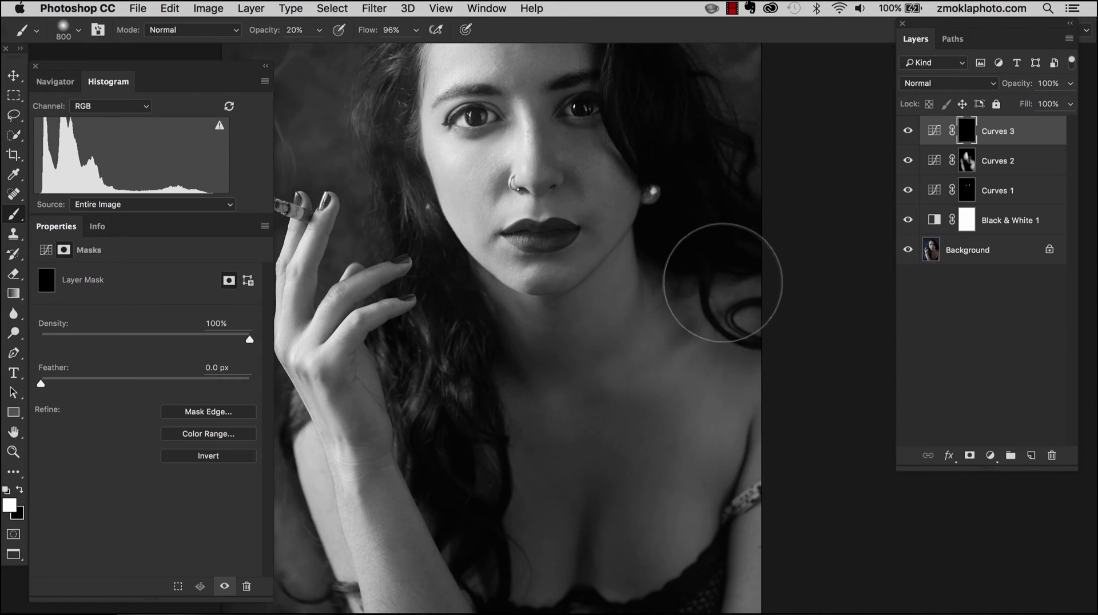
{"action": "key", "text": "bracketright"}
{"action": "key", "text": "bracketright"}
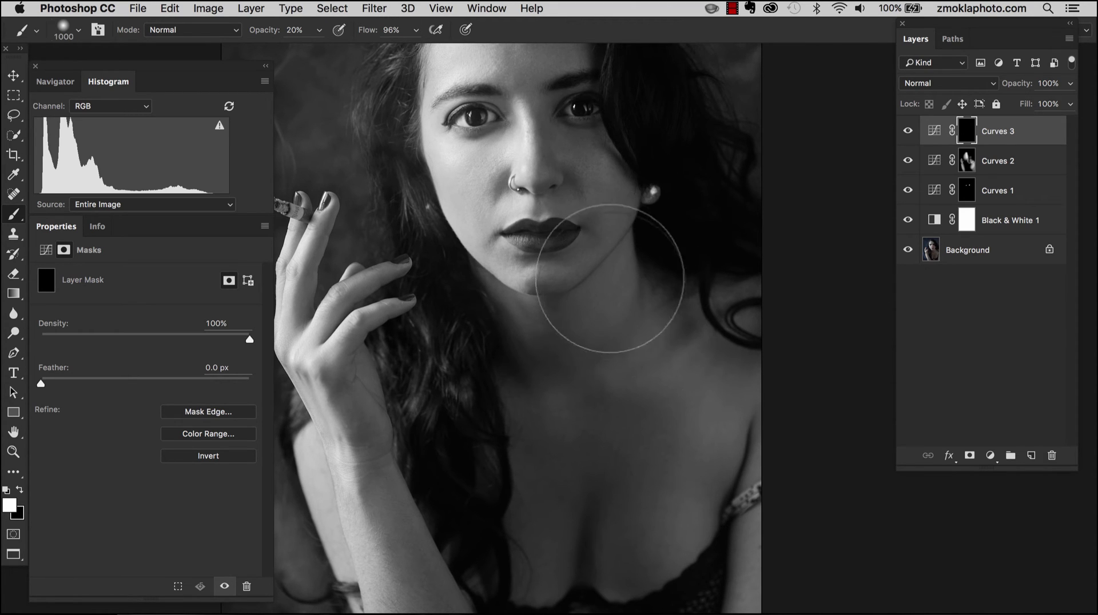
{"action": "mouse_move", "coordinate": [610, 278]}
{"action": "left_mouse_down"}
{"action": "mouse_move", "coordinate": [626, 343]}
{"action": "mouse_move", "coordinate": [629, 298]}
{"action": "mouse_move", "coordinate": [627, 319]}
{"action": "mouse_move", "coordinate": [646, 318]}
{"action": "mouse_move", "coordinate": [648, 342]}
{"action": "mouse_move", "coordinate": [682, 342]}
{"action": "mouse_move", "coordinate": [673, 402]}
{"action": "mouse_move", "coordinate": [507, 528]}
{"action": "mouse_move", "coordinate": [484, 509]}
{"action": "mouse_move", "coordinate": [565, 579]}
{"action": "mouse_move", "coordinate": [615, 548]}
{"action": "mouse_move", "coordinate": [588, 562]}
{"action": "mouse_move", "coordinate": [655, 561]}
{"action": "mouse_move", "coordinate": [724, 449]}
{"action": "mouse_move", "coordinate": [713, 427]}
{"action": "mouse_move", "coordinate": [655, 522]}
{"action": "mouse_move", "coordinate": [724, 371]}
{"action": "mouse_move", "coordinate": [723, 404]}
{"action": "left_mouse_up"}
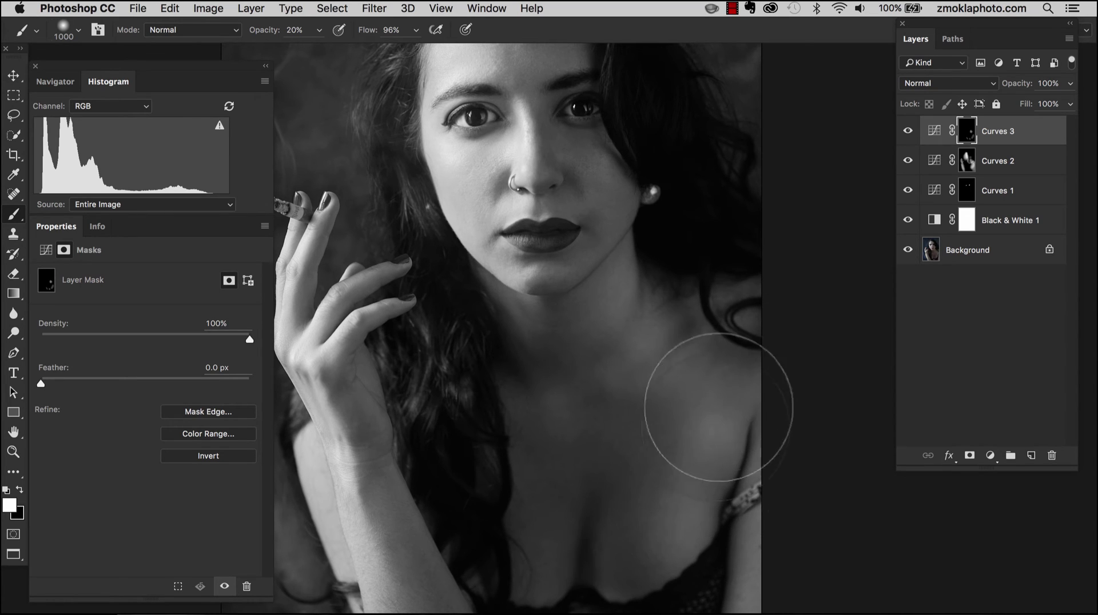
{"action": "left_click", "coordinate": [907, 132]}
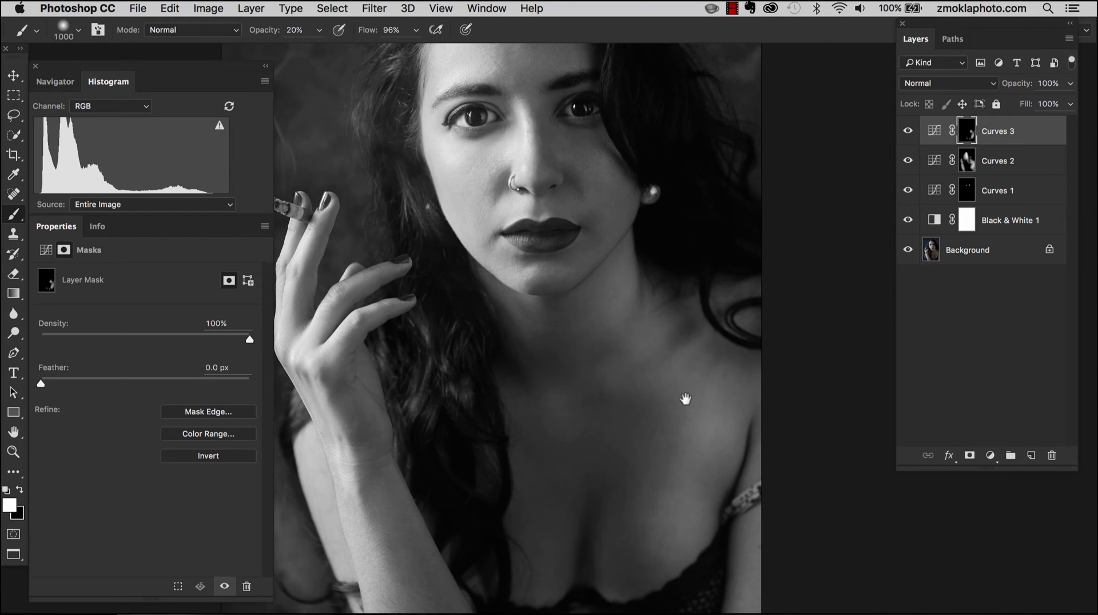
Step: Paint white on the Curves 3 mask over the neck and upper chest at 800 px, and enlarge the brush to 1000 px
{"action": "left_click_drag", "start_coordinate": [687, 397], "coordinate": [695, 332]}
{"action": "key", "text": "bracketleft"}
{"action": "key", "text": "bracketleft"}
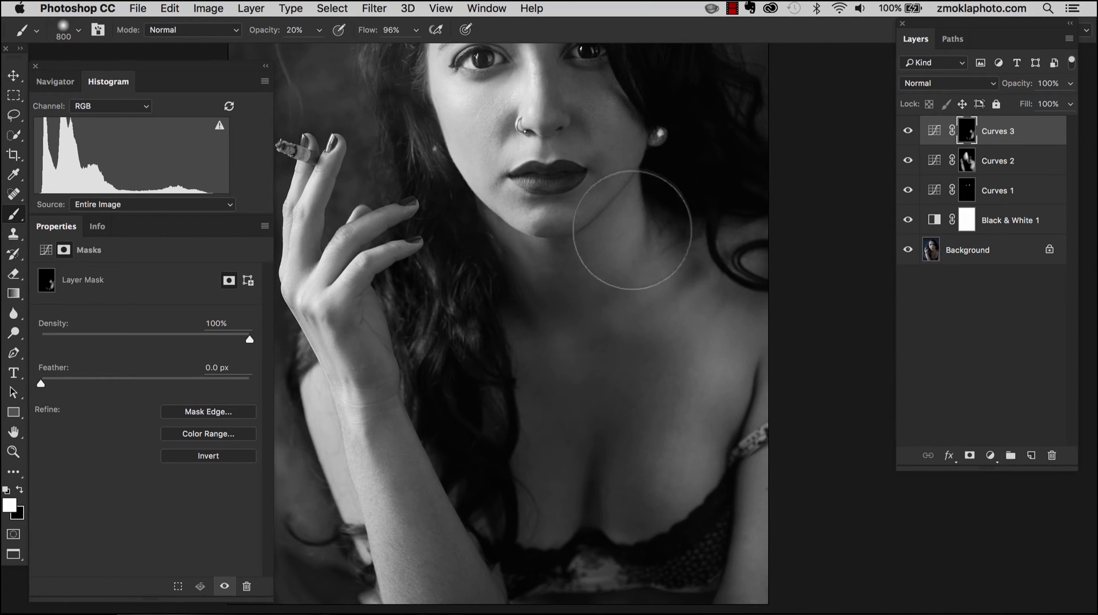
{"action": "mouse_move", "coordinate": [624, 252]}
{"action": "left_mouse_down"}
{"action": "mouse_move", "coordinate": [661, 232]}
{"action": "mouse_move", "coordinate": [647, 293]}
{"action": "left_mouse_up"}
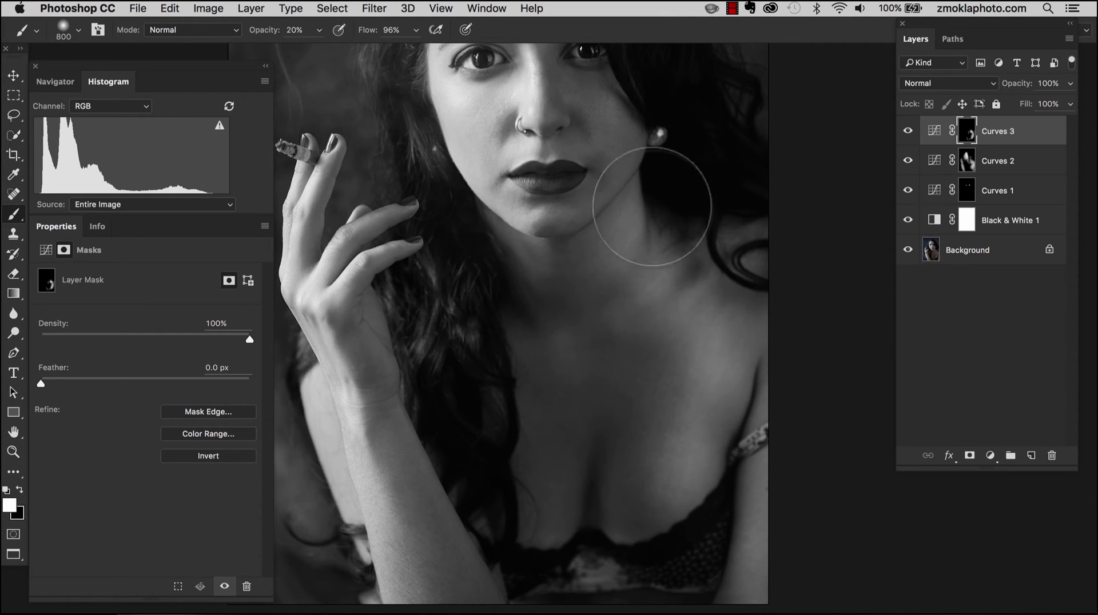
{"action": "key", "text": "bracketright"}
{"action": "key", "text": "bracketright"}
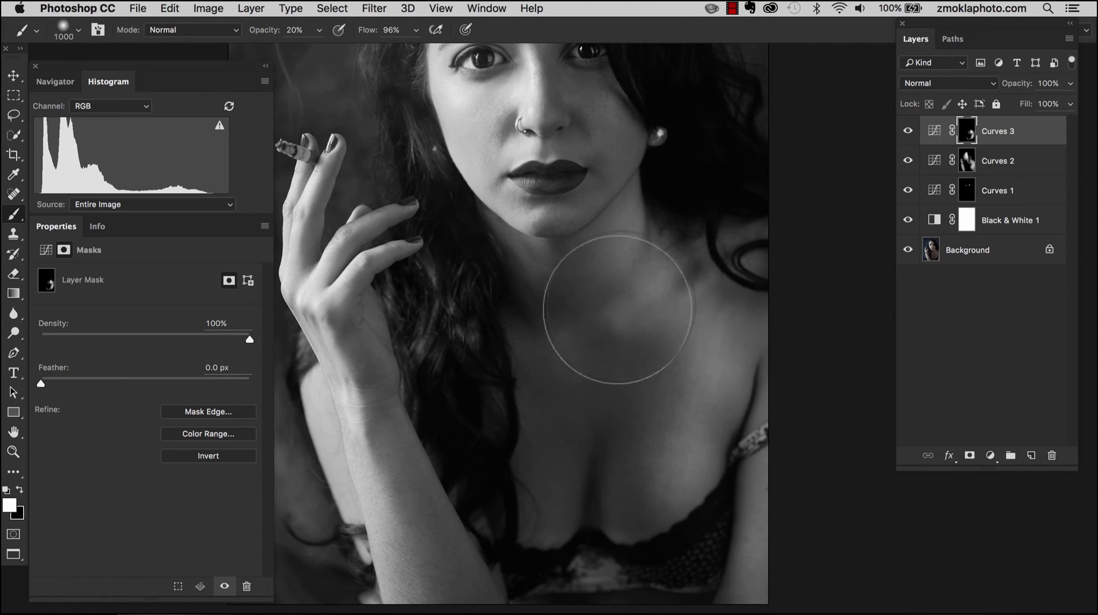
Step: Paint white on the Curves 3 mask across the chest and shoulder at 1000 px, and reduce the brush to 400 px
{"action": "left_click_drag", "start_coordinate": [600, 314], "coordinate": [698, 331]}
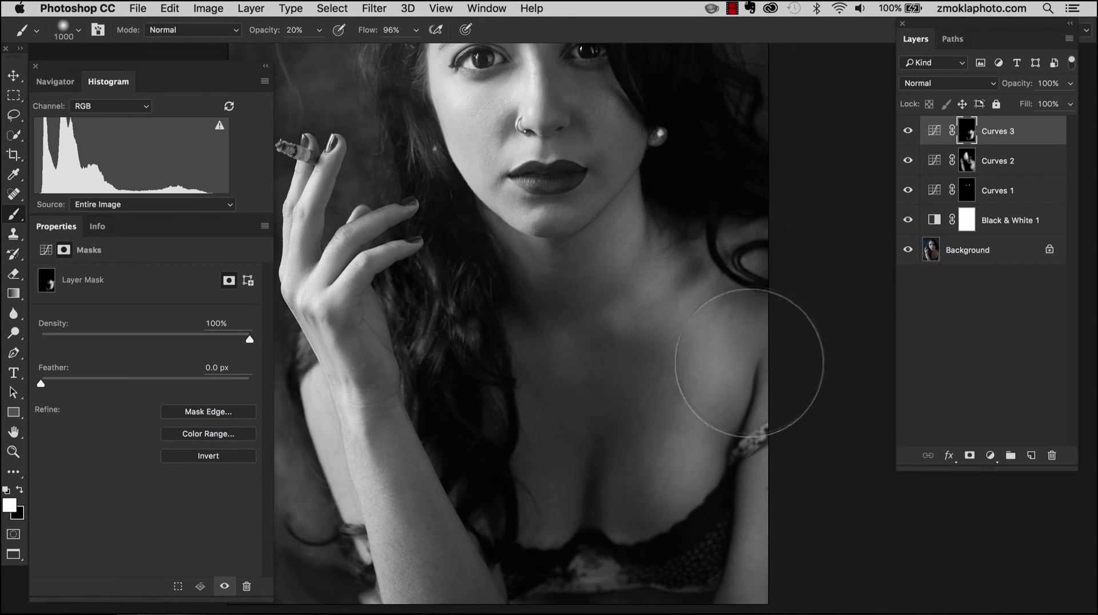
{"action": "key", "text": "bracketleft"}
{"action": "key", "text": "bracketleft"}
{"action": "key", "text": "bracketleft"}
{"action": "key", "text": "bracketleft"}
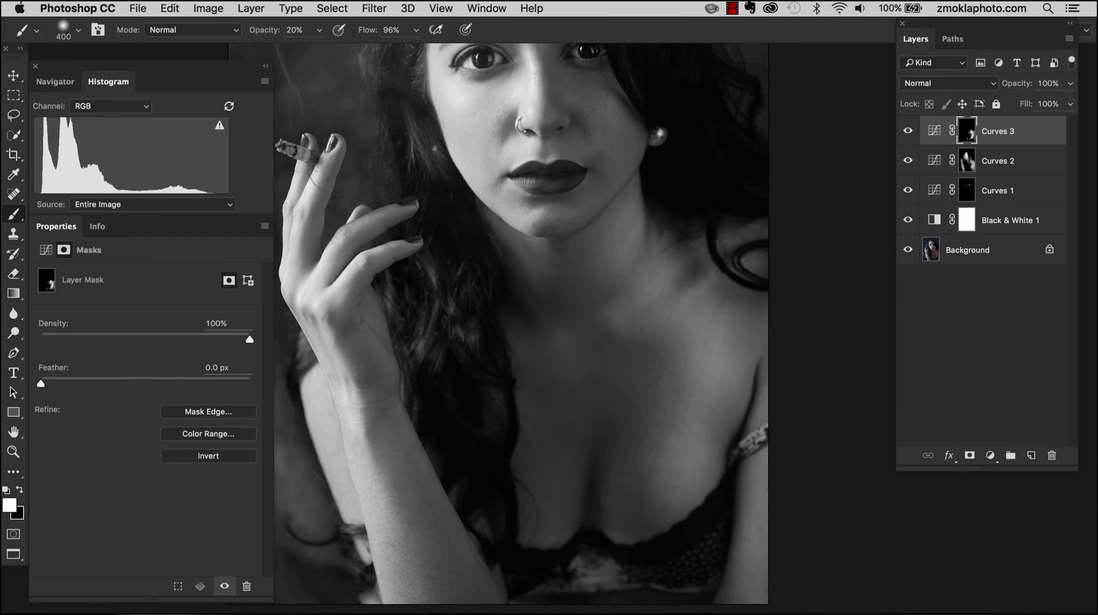
Step: Paint white on the Curves 3 mask over the raised hand's fingers with a 150 px brush at 10% opacity
{"action": "key", "text": "super+equal"}
{"action": "key", "text": "super+equal"}
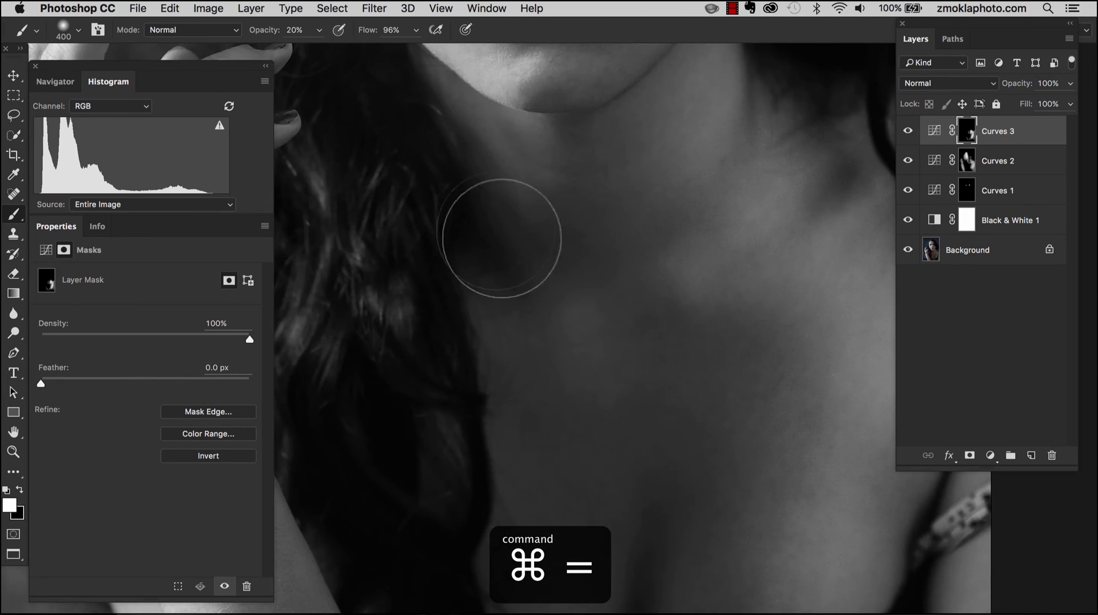
{"action": "mouse_move", "coordinate": [527, 280]}
{"action": "left_mouse_down"}
{"action": "mouse_move", "coordinate": [772, 303]}
{"action": "mouse_move", "coordinate": [938, 357]}
{"action": "left_mouse_up"}
{"action": "left_click_drag", "start_coordinate": [526, 326], "coordinate": [375, 390]}
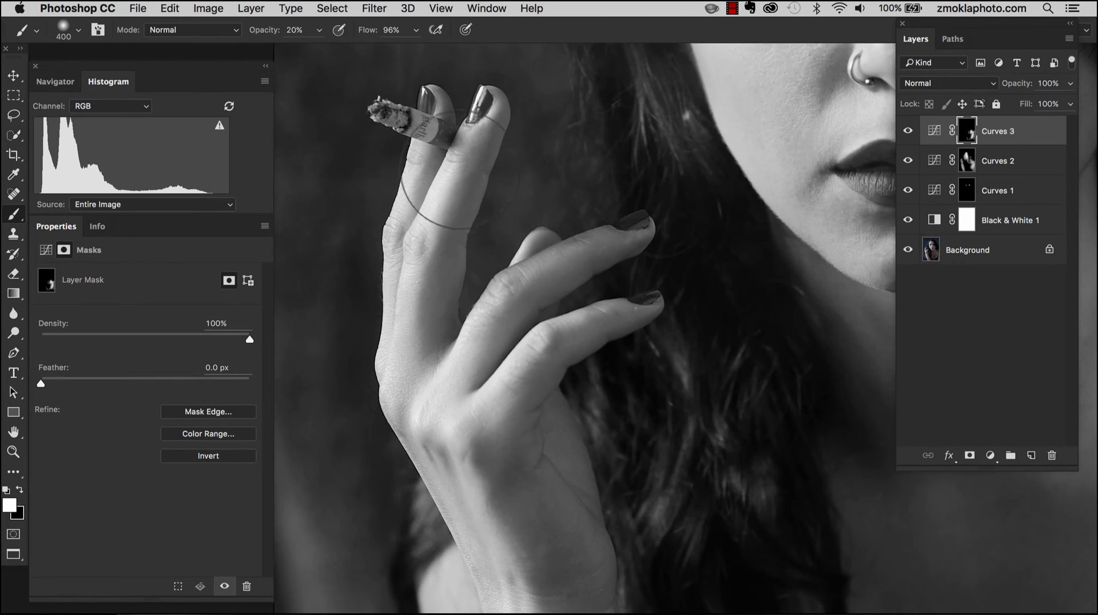
{"action": "key", "text": "bracketleft"}
{"action": "key", "text": "bracketleft"}
{"action": "key", "text": "bracketleft"}
{"action": "key", "text": "bracketleft"}
{"action": "key", "text": "bracketright"}
{"action": "key", "text": "bracketright"}
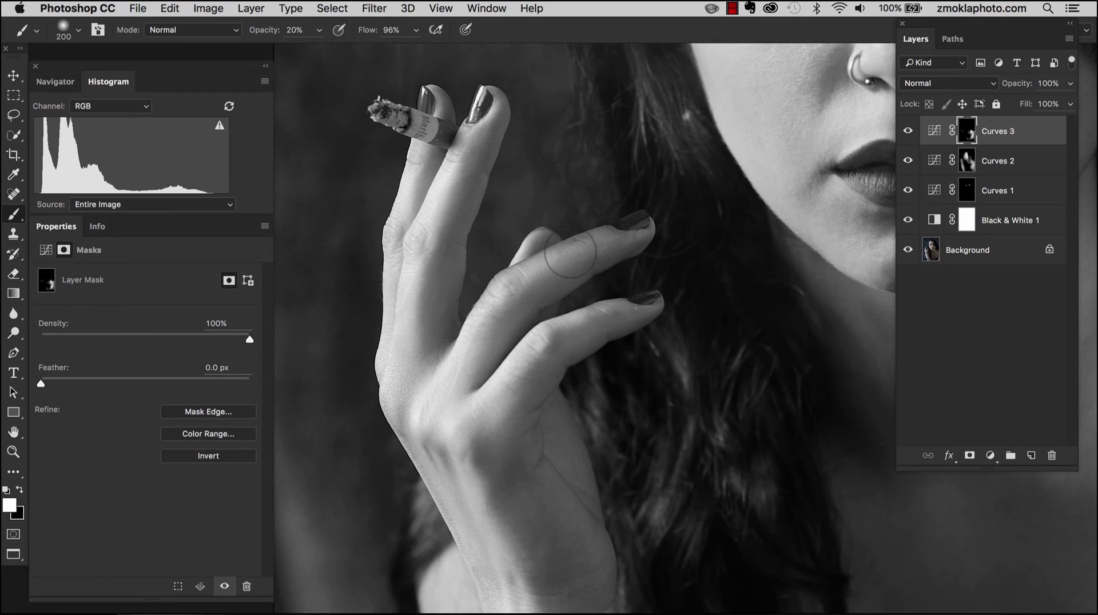
{"action": "key", "text": "1"}
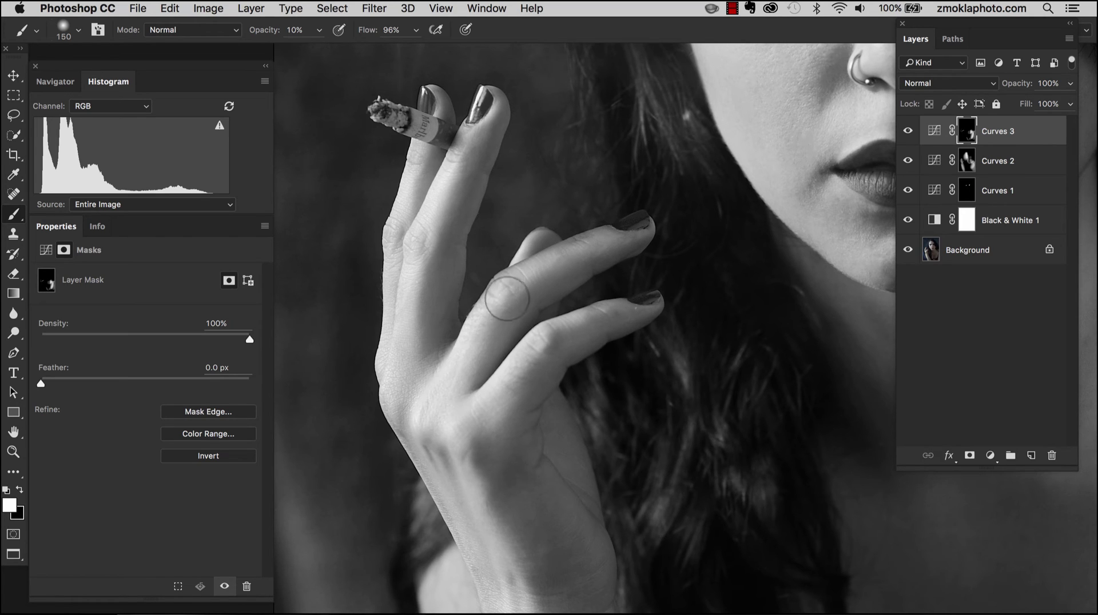
{"action": "key", "text": "space"}
{"action": "left_click_drag", "start_coordinate": [499, 361], "coordinate": [511, 233]}
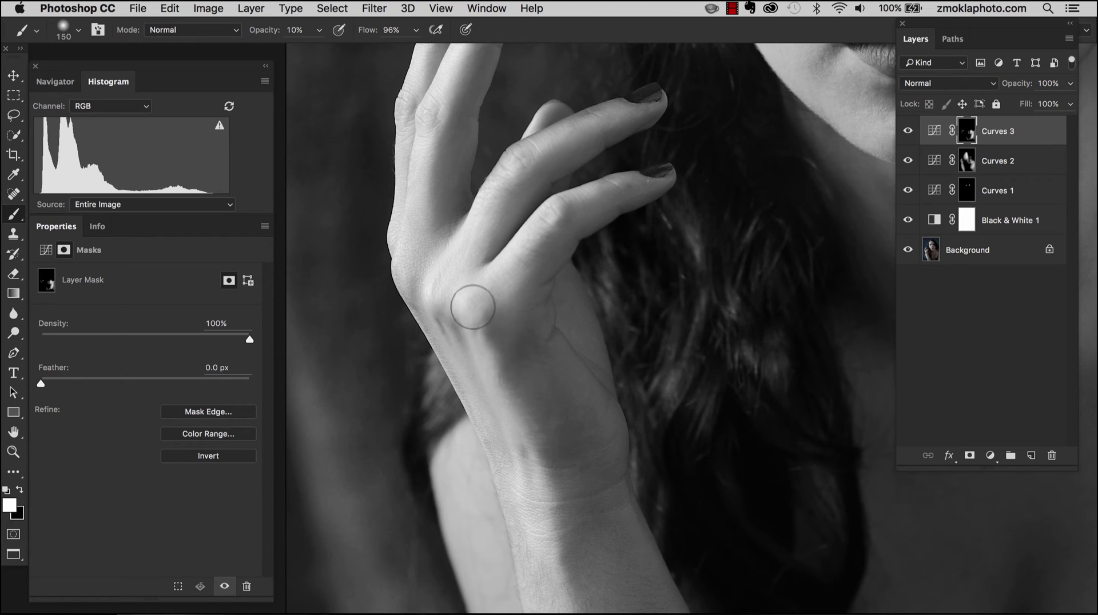
Step: Paint white on the Curves 3 mask over the back of the hand and the wrist with a 250 px brush
{"action": "key", "text": "bracketright"}
{"action": "key", "text": "bracketright"}
{"action": "key", "text": "bracketright"}
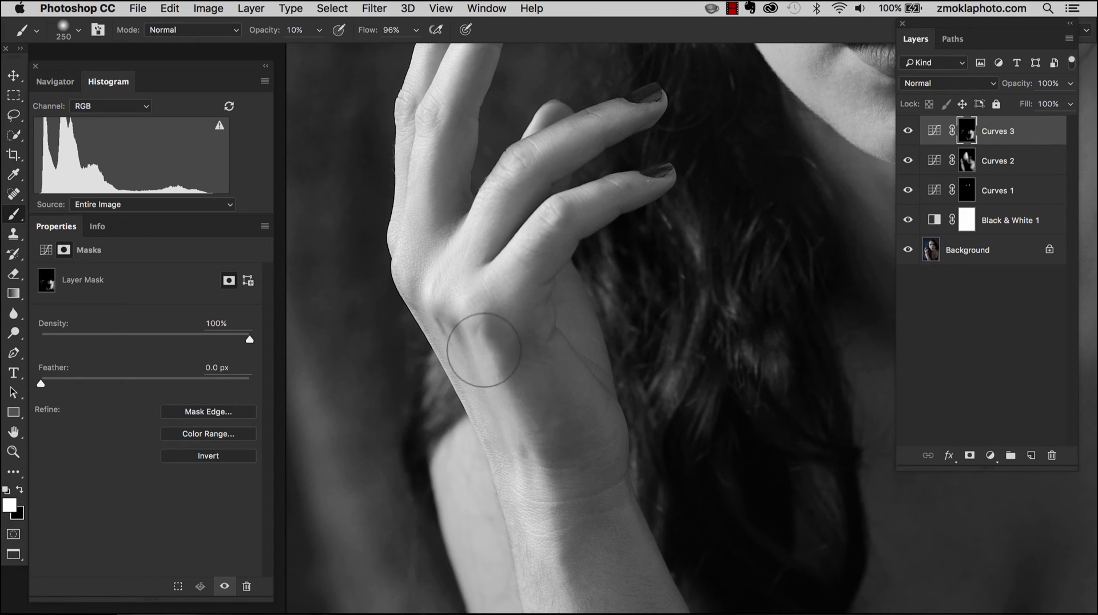
{"action": "left_click_drag", "start_coordinate": [469, 355], "coordinate": [524, 340]}
{"action": "key", "text": "super+z"}
{"action": "scroll", "coordinate": [465, 225], "scroll_direction": "down", "scroll_amount": 5}
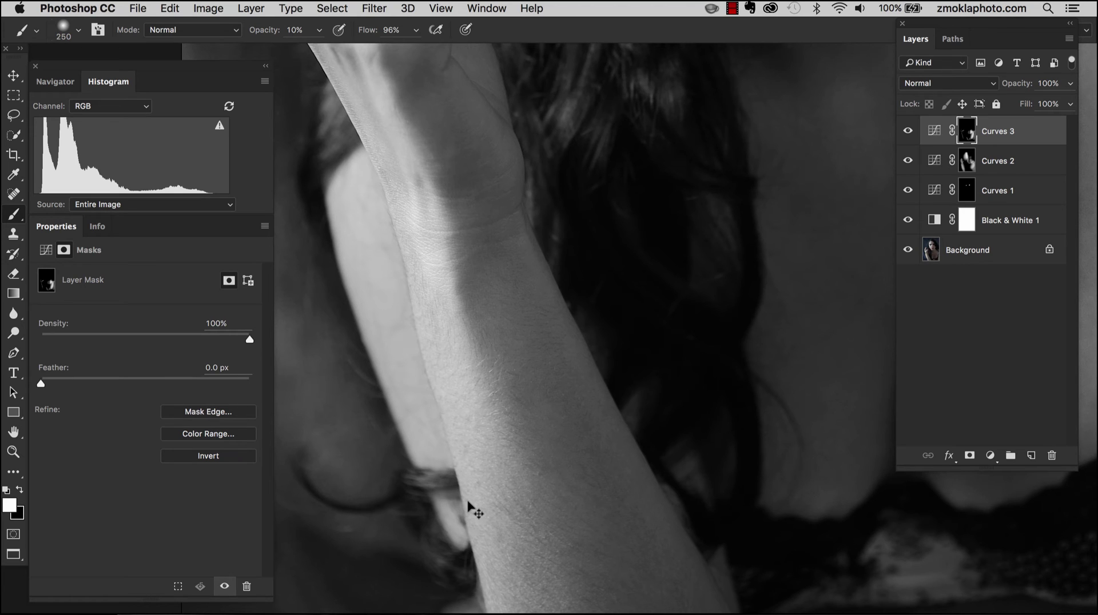
Step: Enlarge the brush to 700 px and paint white on the Curves 3 mask over the shoulder and chest at 10% opacity
{"action": "key", "text": "super+minus"}
{"action": "key", "text": "bracketright"}
{"action": "key", "text": "bracketright"}
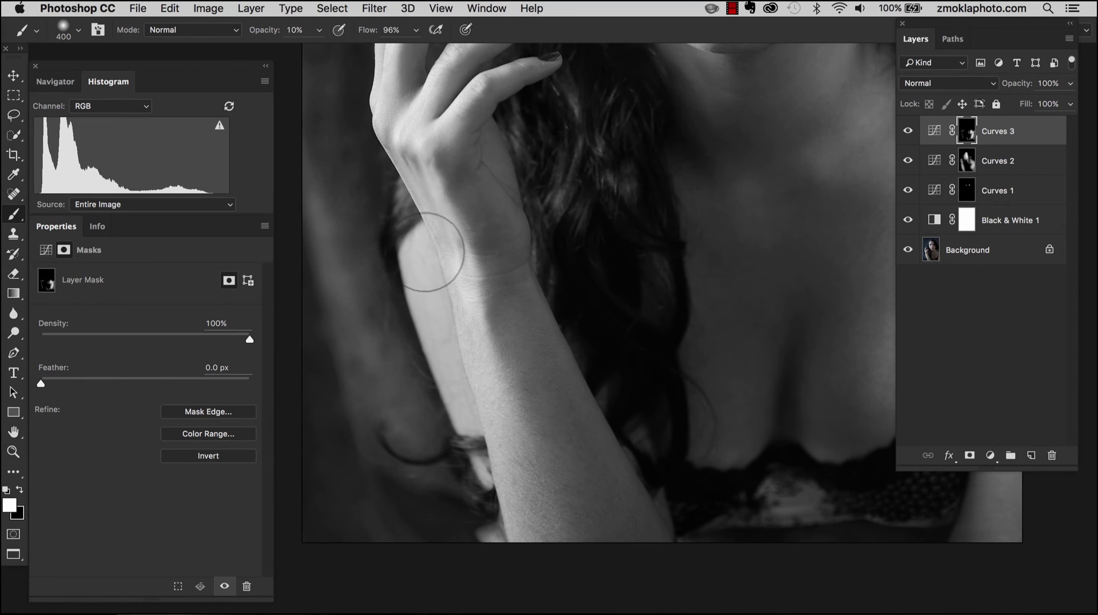
{"action": "key", "text": "super+minus"}
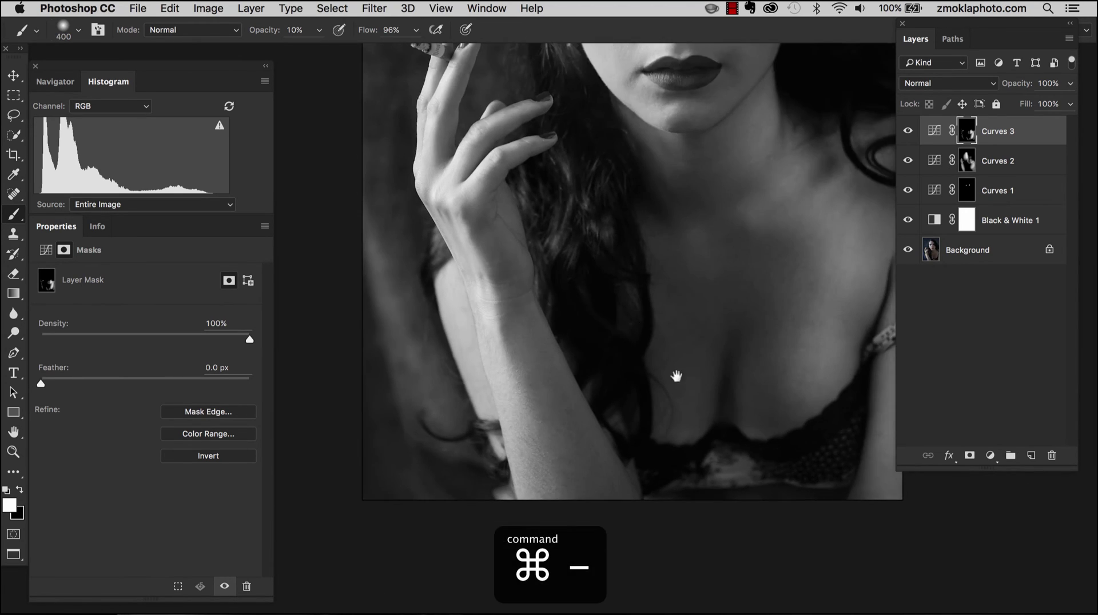
{"action": "left_click_drag", "start_coordinate": [676, 376], "coordinate": [519, 380]}
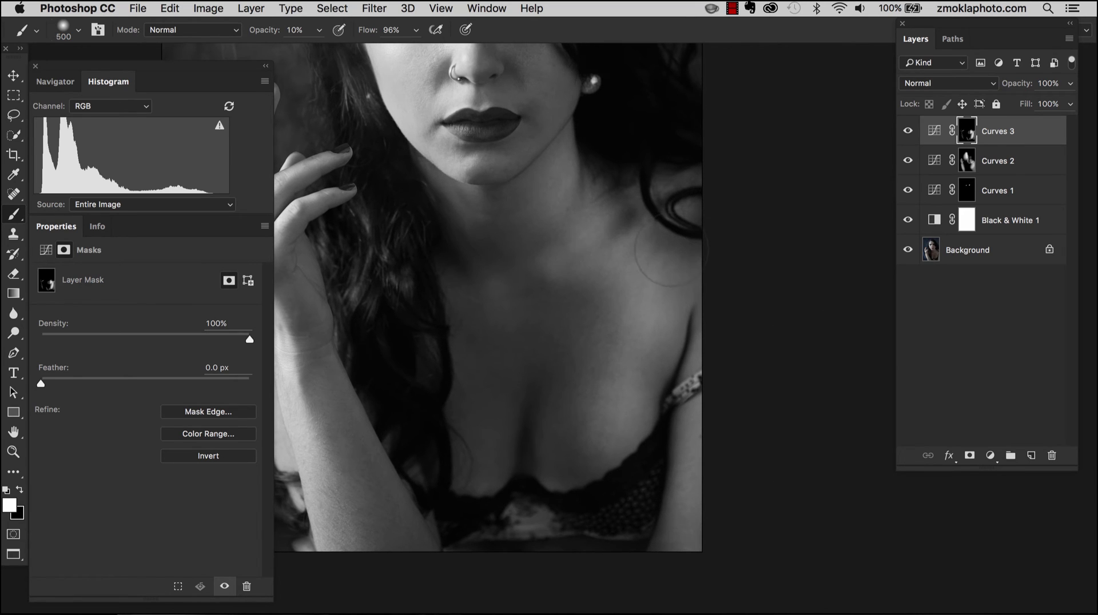
{"action": "key", "text": "bracketright"}
{"action": "key", "text": "bracketright"}
{"action": "left_click_drag", "start_coordinate": [584, 201], "coordinate": [618, 333]}
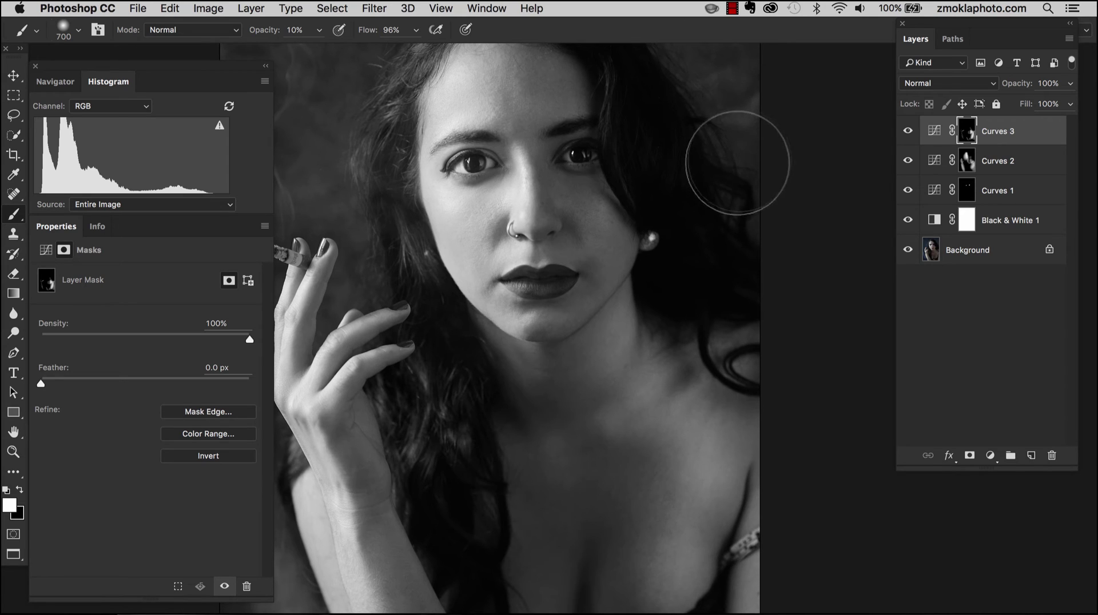
{"action": "left_click_drag", "start_coordinate": [705, 214], "coordinate": [745, 299]}
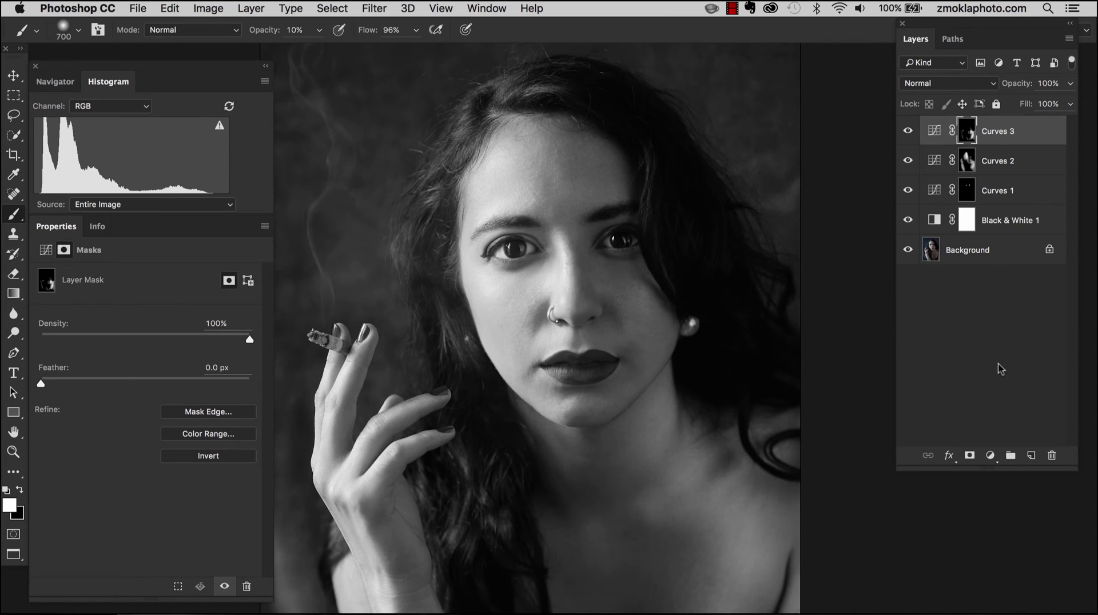
Step: Add another Curves adjustment layer above Curves 3
{"action": "left_click", "coordinate": [991, 455]}
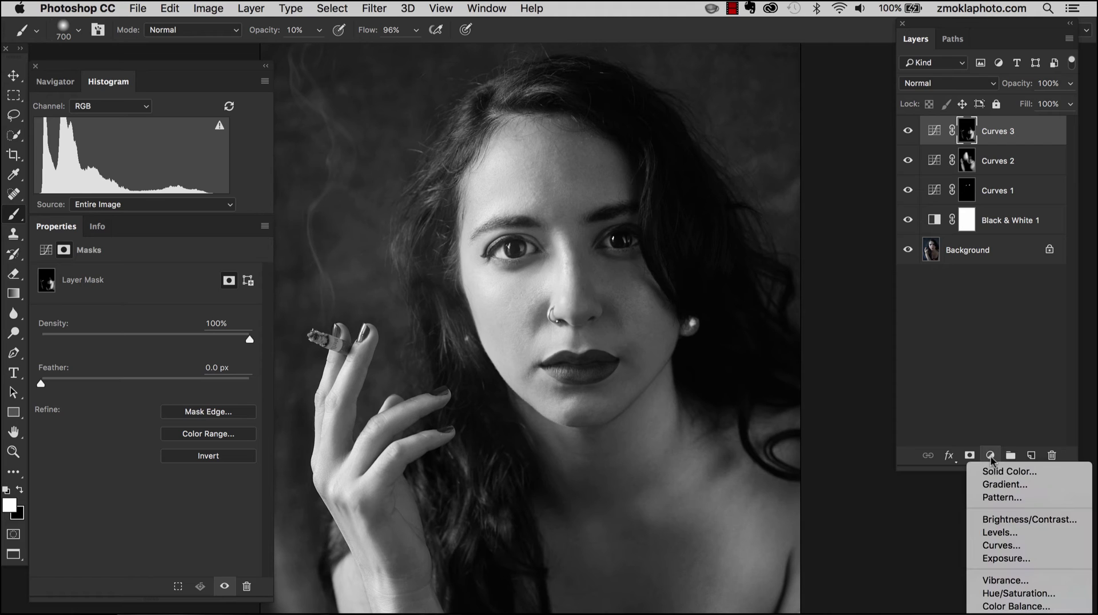
{"action": "left_click", "coordinate": [1002, 547]}
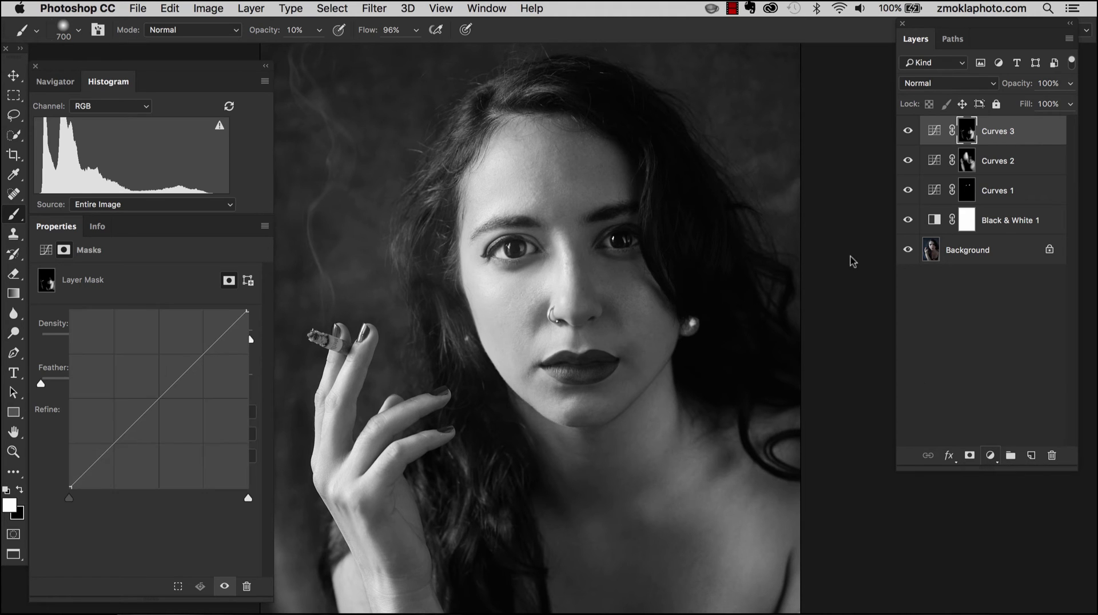
{"action": "key", "text": "x"}
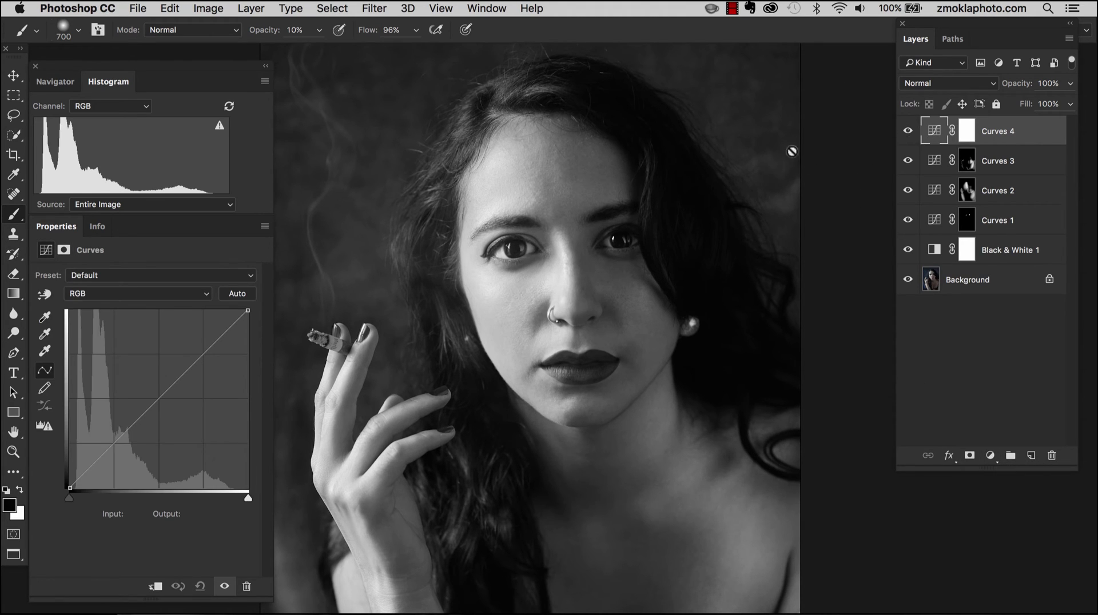
Step: Sample the dark hair beside the forehead with the on-image adjustment tool on Curves 4, and add a second point at input 107, output 107
{"action": "key", "text": "super+equal"}
{"action": "key", "text": "super+equal"}
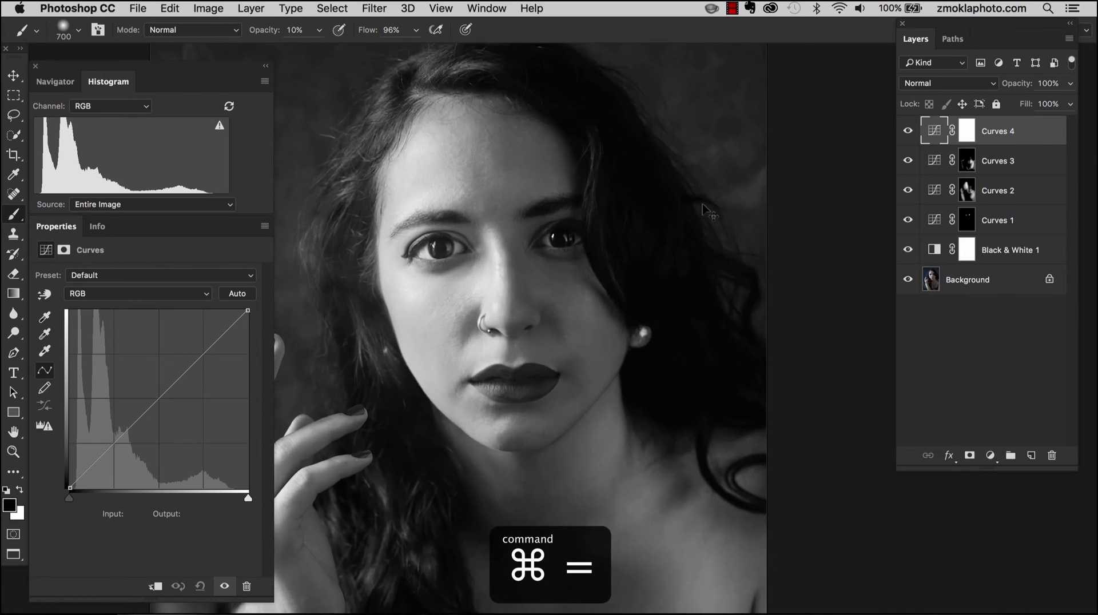
{"action": "left_click_drag", "start_coordinate": [694, 134], "coordinate": [689, 224]}
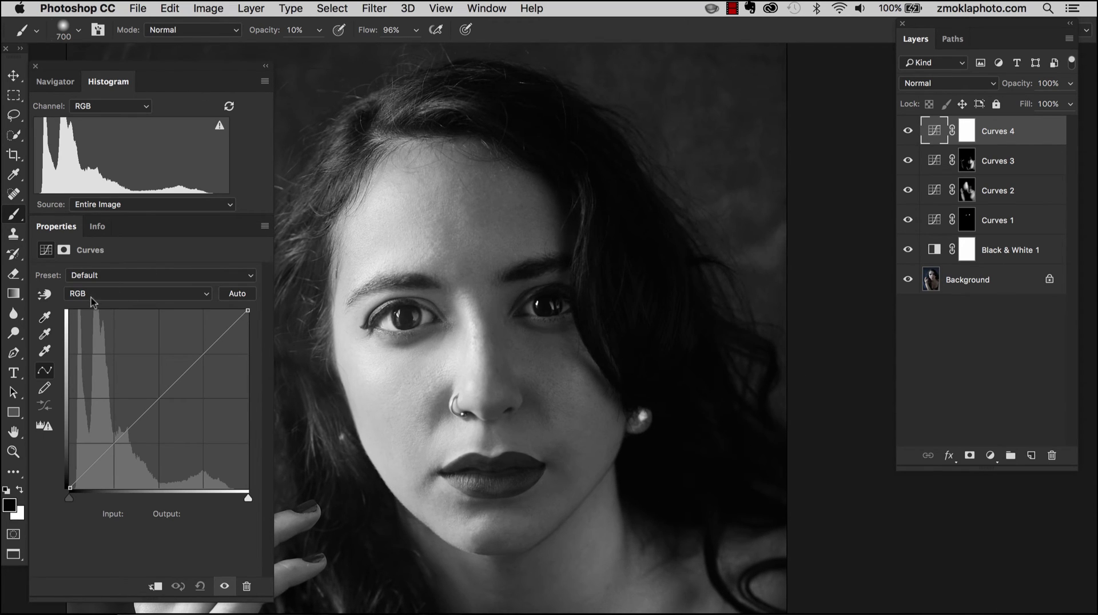
{"action": "left_click", "coordinate": [45, 295]}
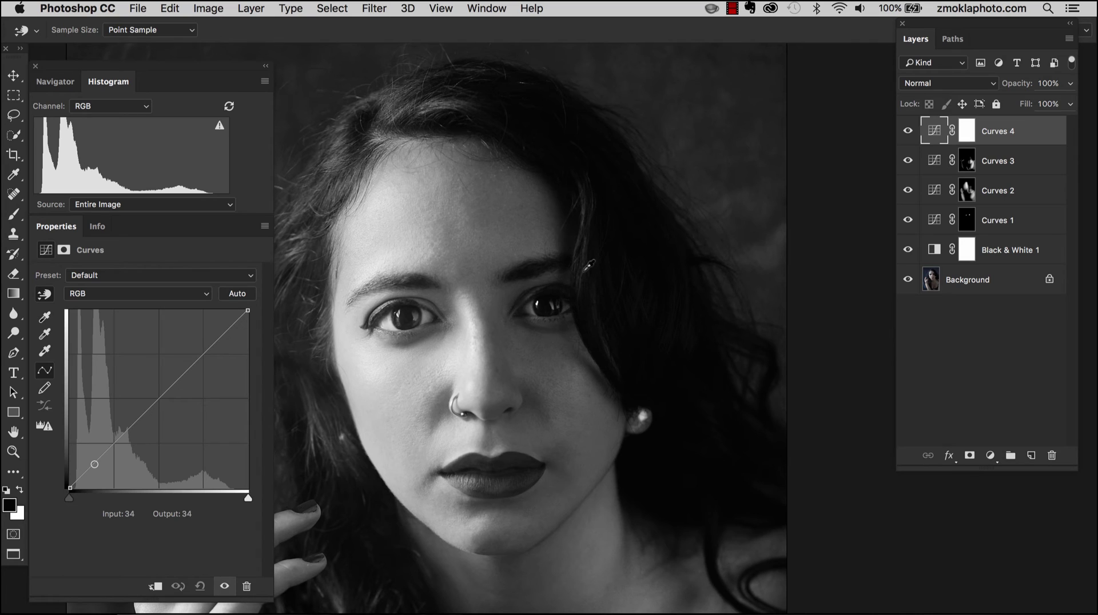
{"action": "left_click", "coordinate": [589, 266]}
{"action": "left_click_drag", "start_coordinate": [518, 192], "coordinate": [622, 187]}
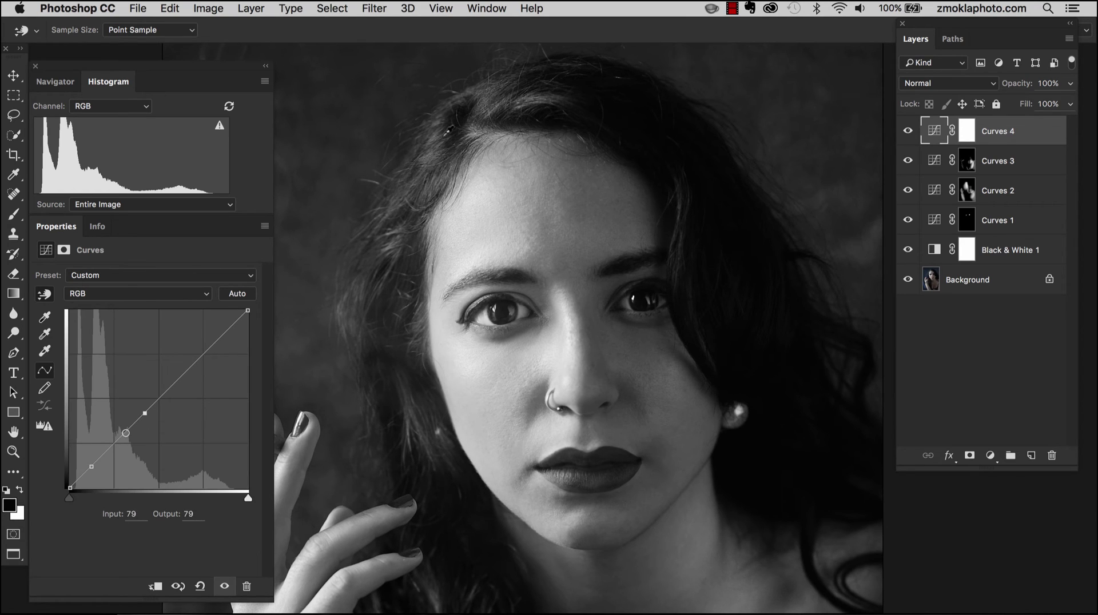
{"action": "key", "text": "super+minus"}
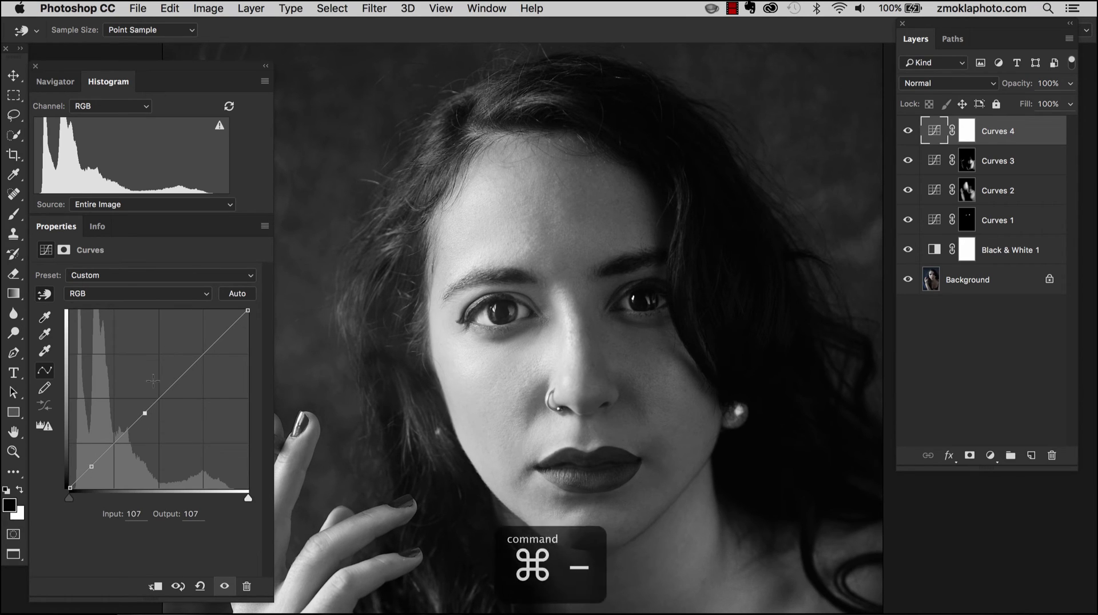
{"action": "left_click_drag", "start_coordinate": [621, 350], "coordinate": [609, 281]}
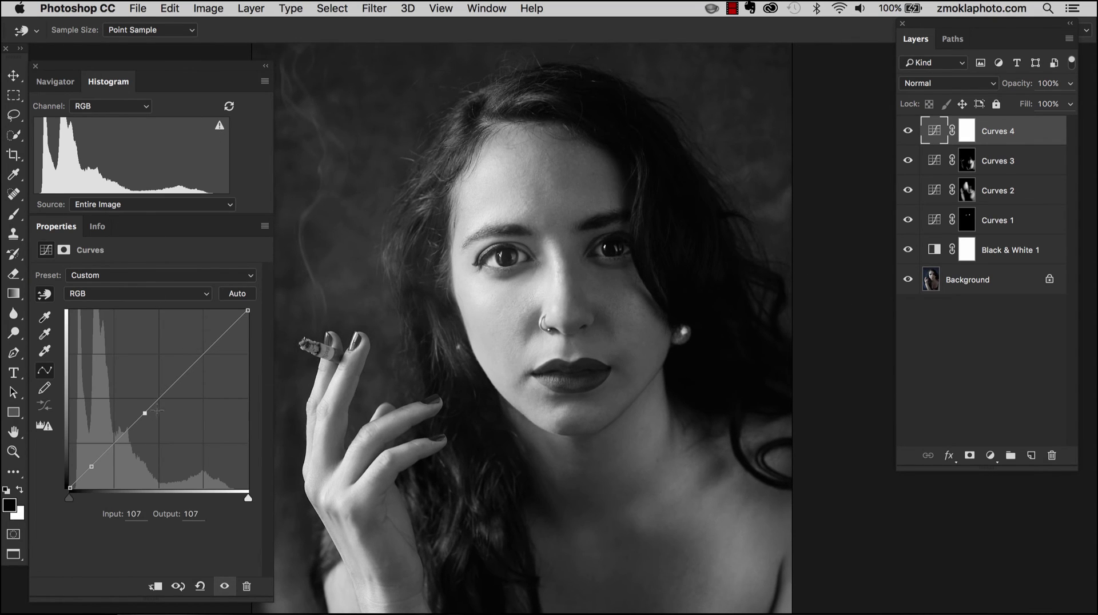
Step: Shape the Curves 4 curve to brighten the hair, with points at input 118, output 162 and input 23, output 50
{"action": "left_click_drag", "start_coordinate": [145, 413], "coordinate": [142, 390]}
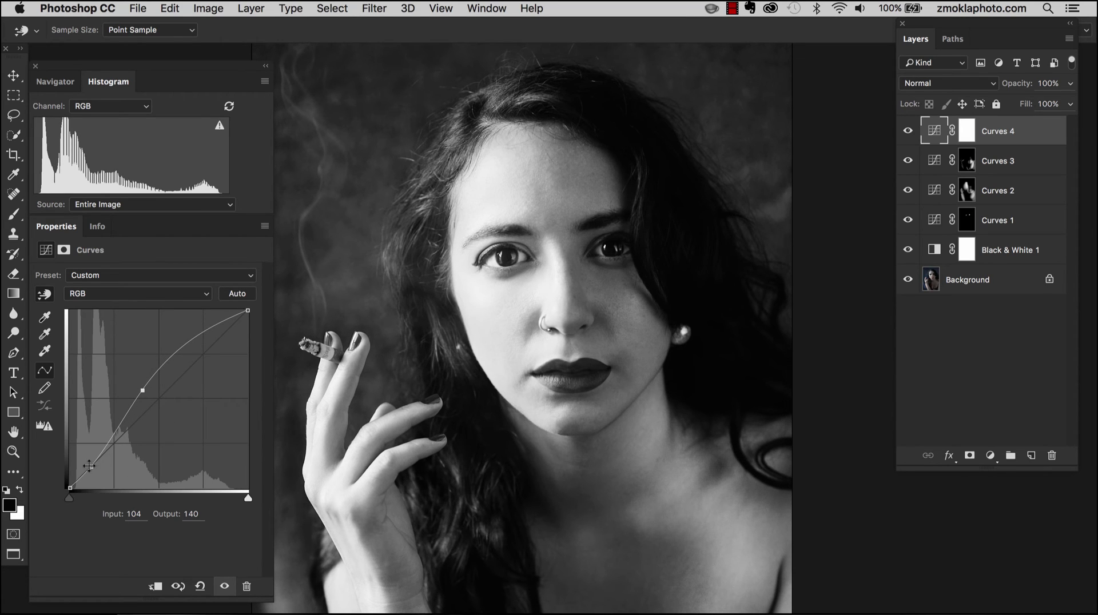
{"action": "left_click_drag", "start_coordinate": [91, 467], "coordinate": [89, 458]}
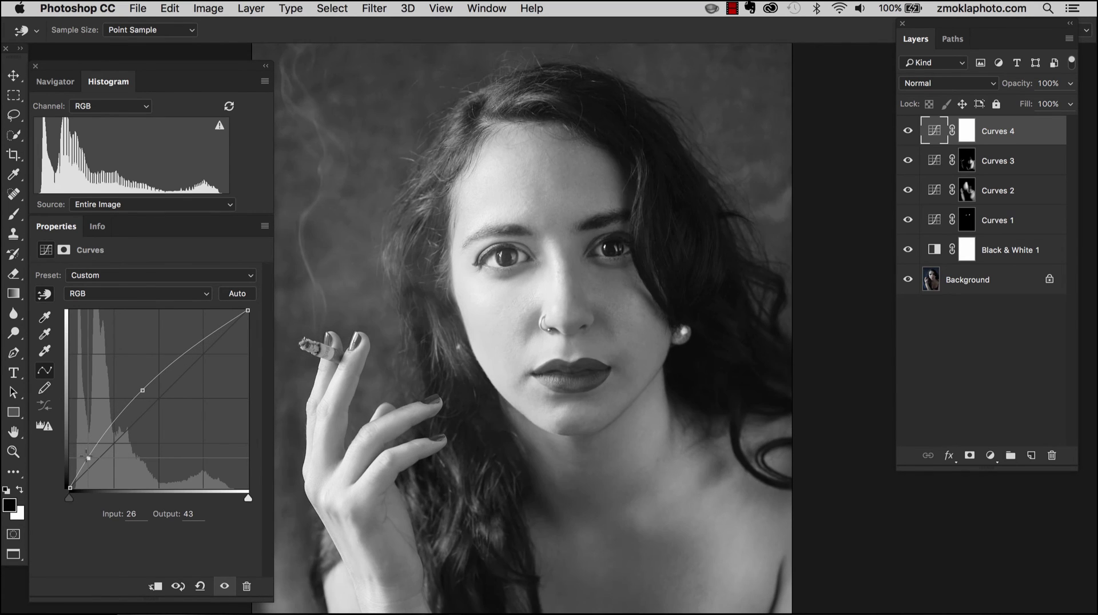
{"action": "left_click_drag", "start_coordinate": [88, 453], "coordinate": [87, 453]}
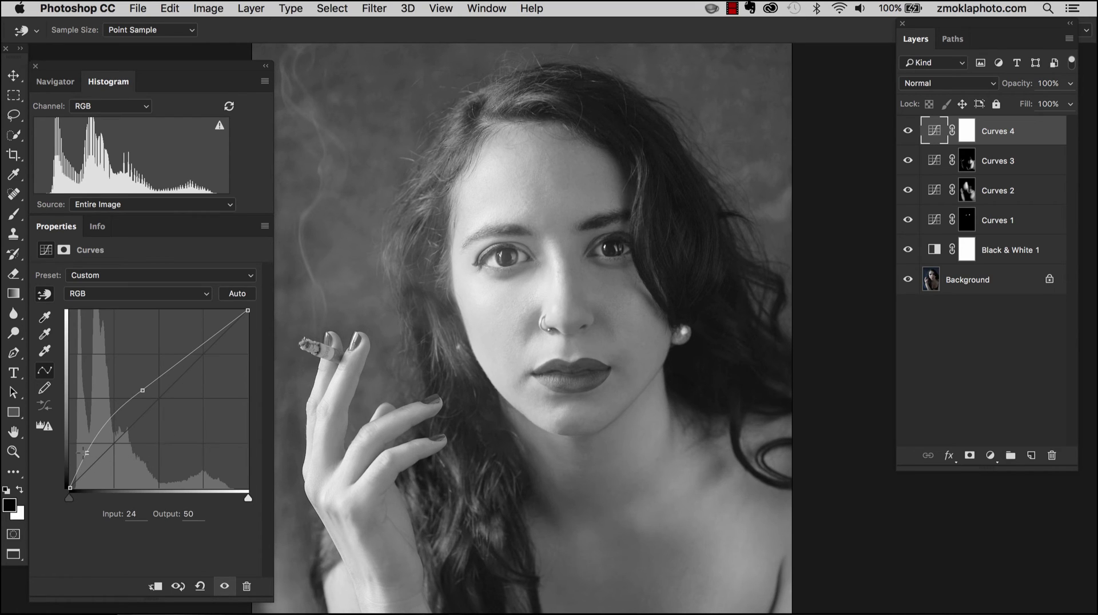
{"action": "left_click_drag", "start_coordinate": [86, 453], "coordinate": [87, 455]}
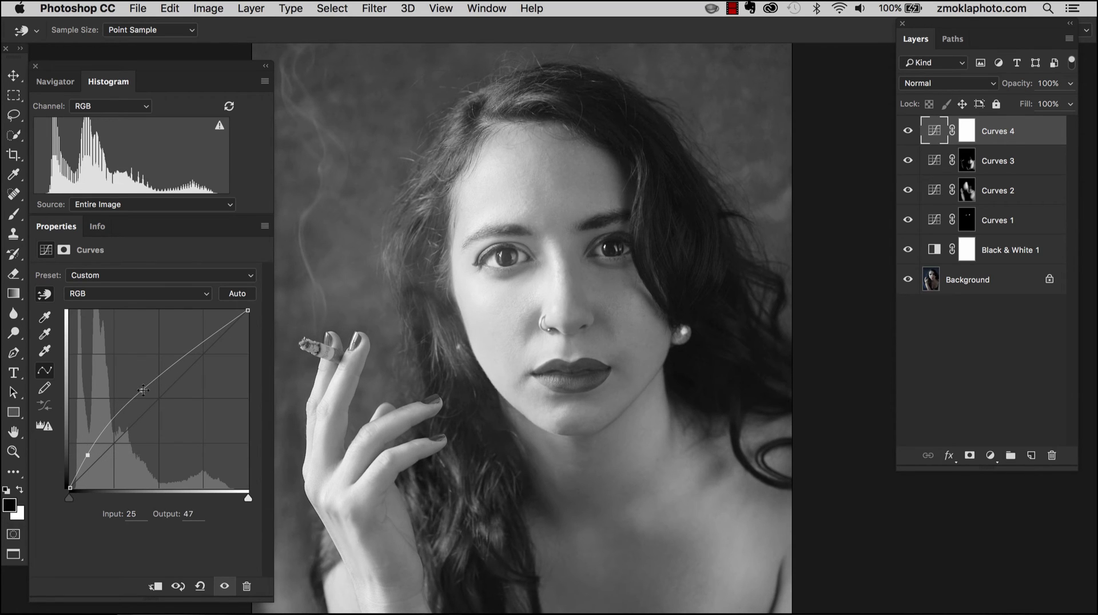
{"action": "mouse_move", "coordinate": [143, 391]}
{"action": "left_mouse_down"}
{"action": "mouse_move", "coordinate": [135, 364]}
{"action": "mouse_move", "coordinate": [157, 384]}
{"action": "mouse_move", "coordinate": [149, 375]}
{"action": "left_mouse_up"}
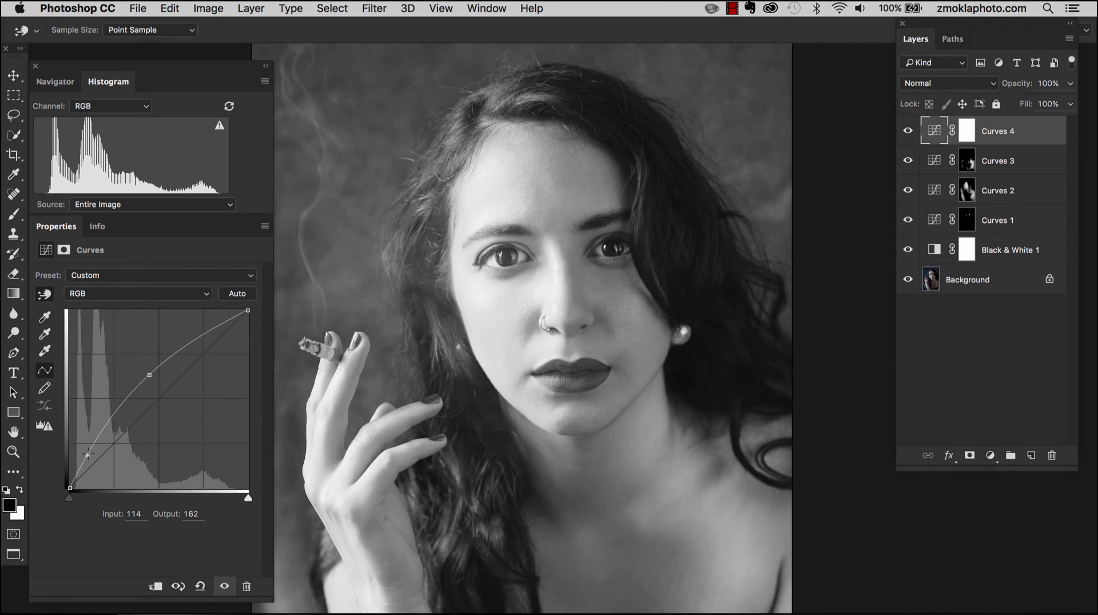
{"action": "left_click_drag", "start_coordinate": [87, 455], "coordinate": [86, 455]}
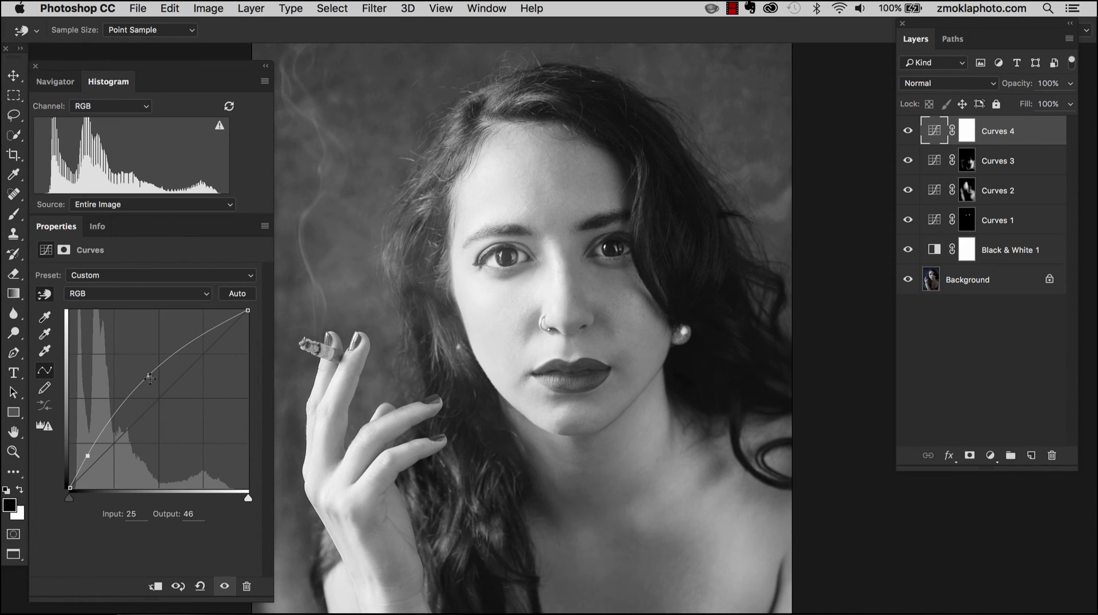
{"action": "left_click", "coordinate": [149, 375]}
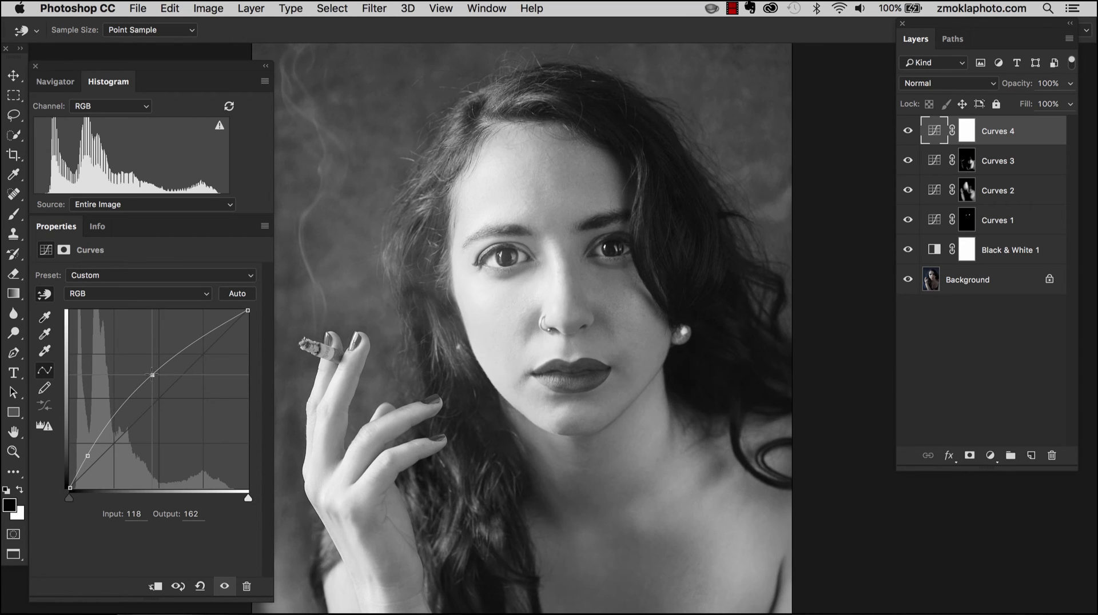
{"action": "left_click_drag", "start_coordinate": [87, 455], "coordinate": [85, 452]}
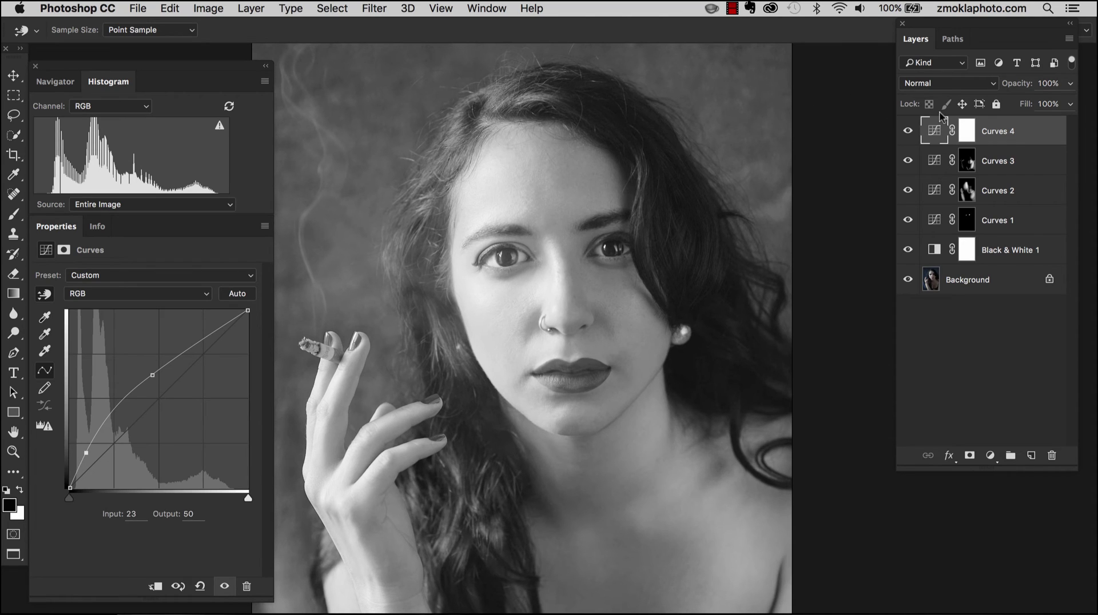
Step: Target the Curves 4 layer mask with the Brush tool and invert the mask to black
{"action": "left_click", "coordinate": [967, 132]}
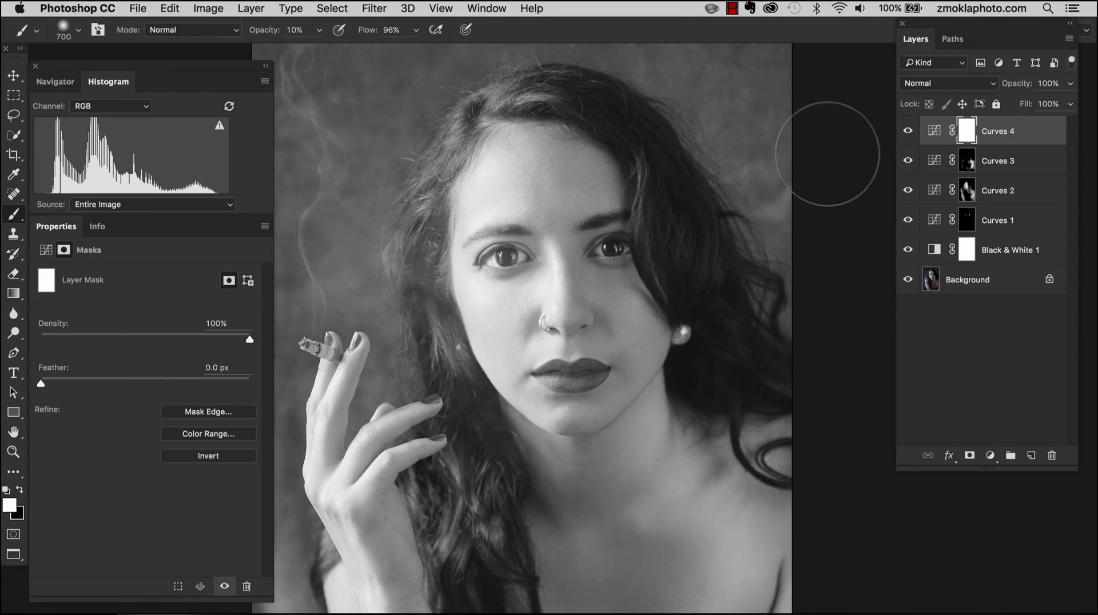
{"action": "key", "text": "super+i"}
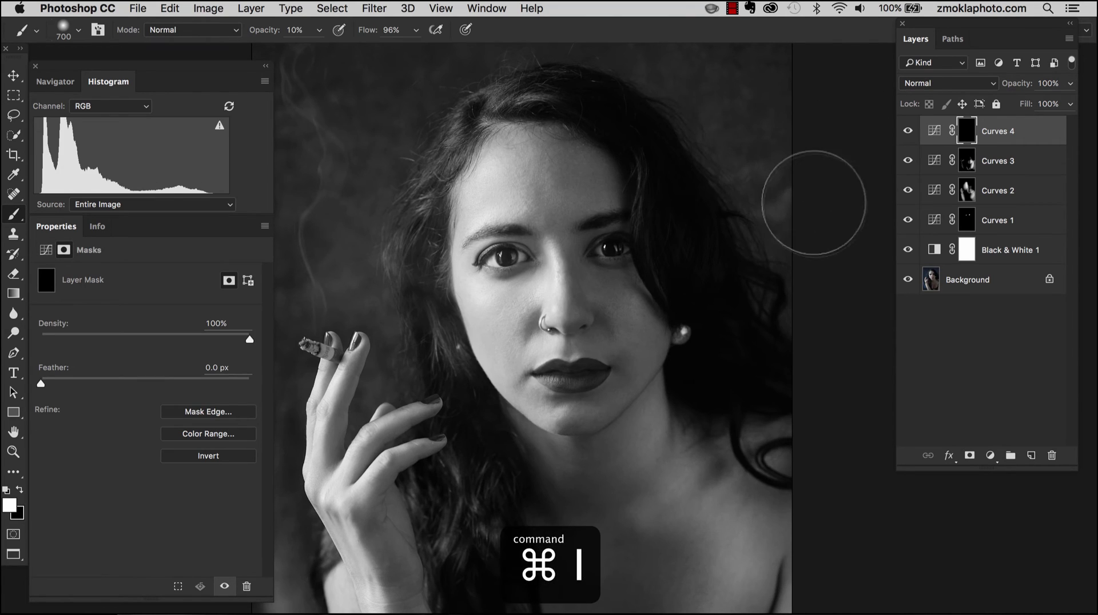
{"action": "left_click_drag", "start_coordinate": [821, 240], "coordinate": [736, 252]}
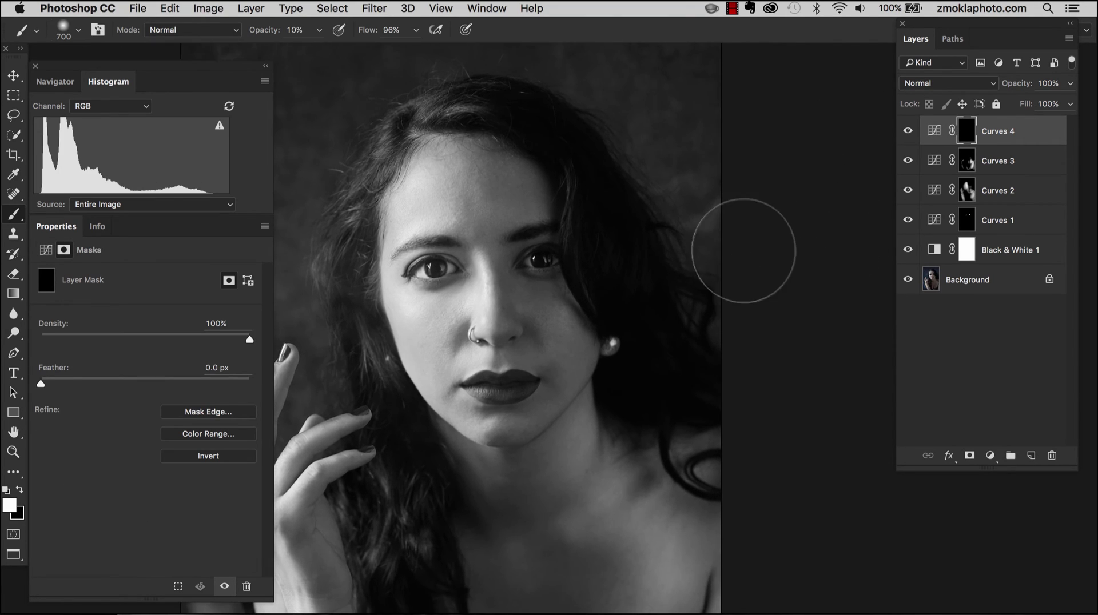
{"action": "key", "text": "super+equal"}
{"action": "left_click_drag", "start_coordinate": [598, 225], "coordinate": [612, 295]}
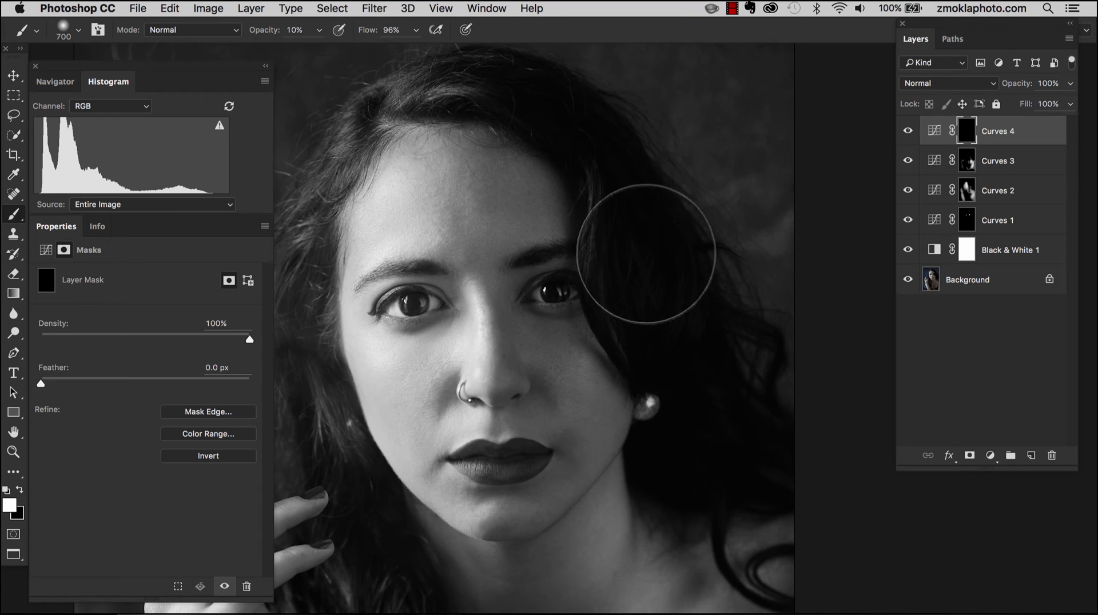
Step: Paint white on the Curves 4 mask at 10% opacity over the hair beside the forehead and eye, with a 500 to 700 px brush
{"action": "key", "text": "bracketleft"}
{"action": "key", "text": "bracketleft"}
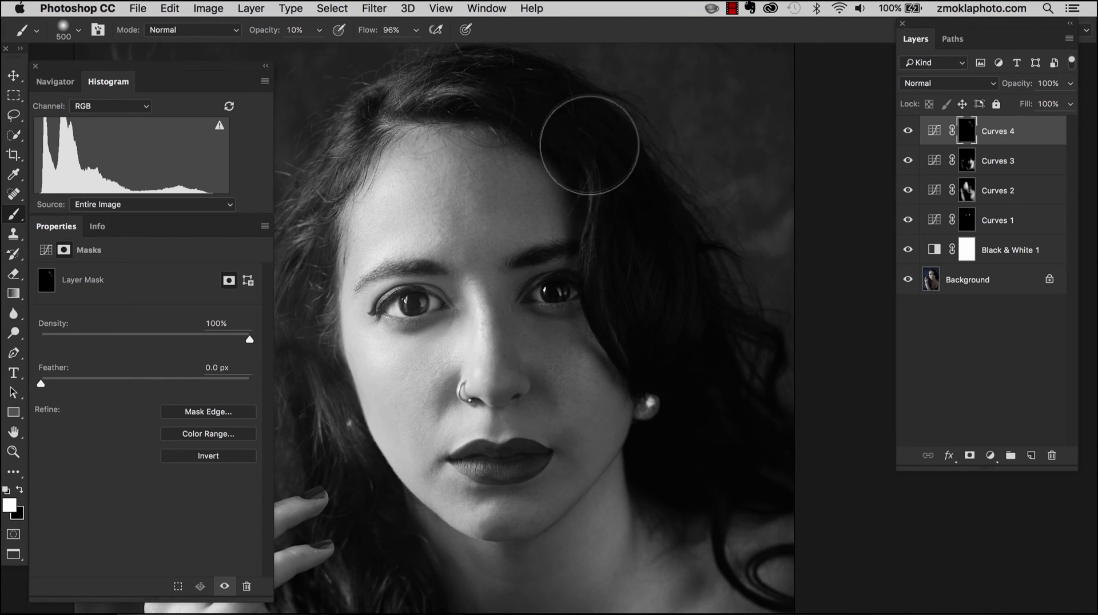
{"action": "key", "text": "bracketright"}
{"action": "key", "text": "bracketright"}
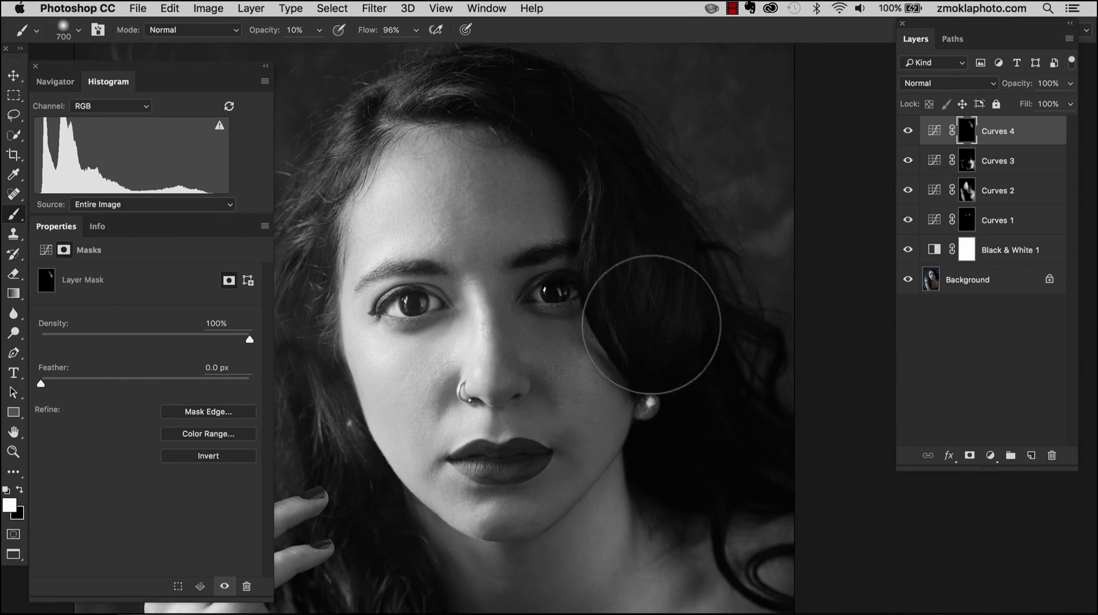
{"action": "key", "text": "bracketleft"}
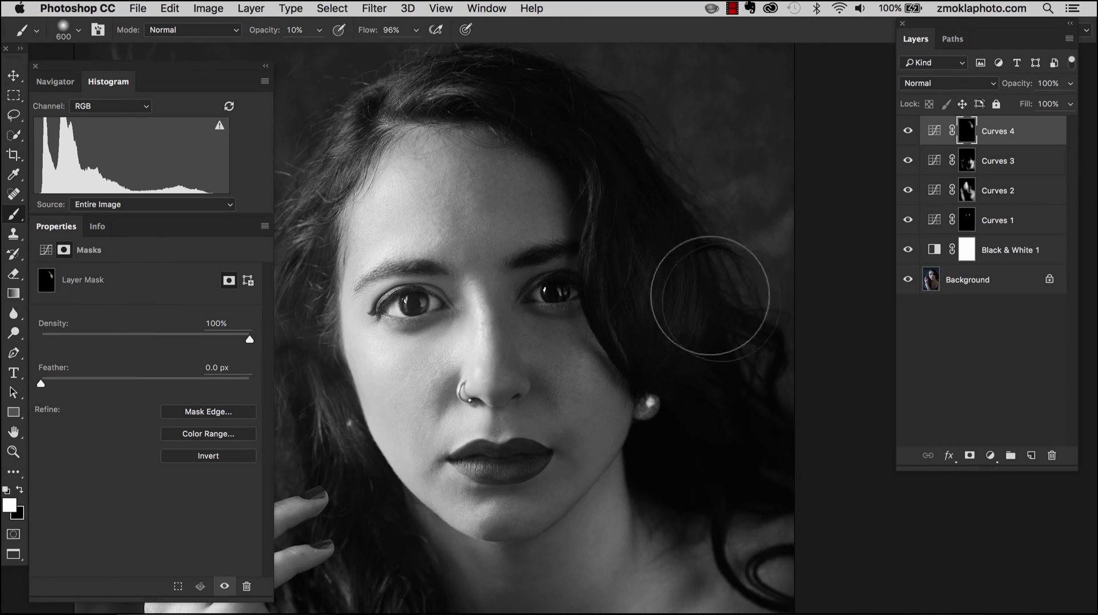
Step: Brush white at 600 px over the crown and the long hair on the earring side to extend the Curves 4 brightening
{"action": "left_click_drag", "start_coordinate": [723, 290], "coordinate": [695, 224]}
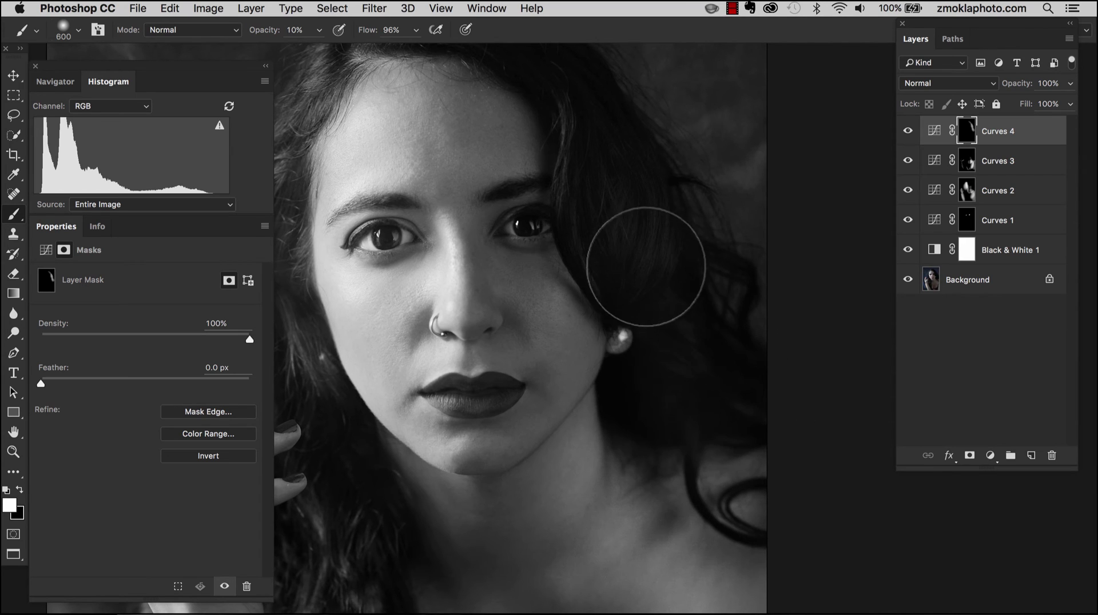
{"action": "left_click_drag", "start_coordinate": [672, 221], "coordinate": [754, 322]}
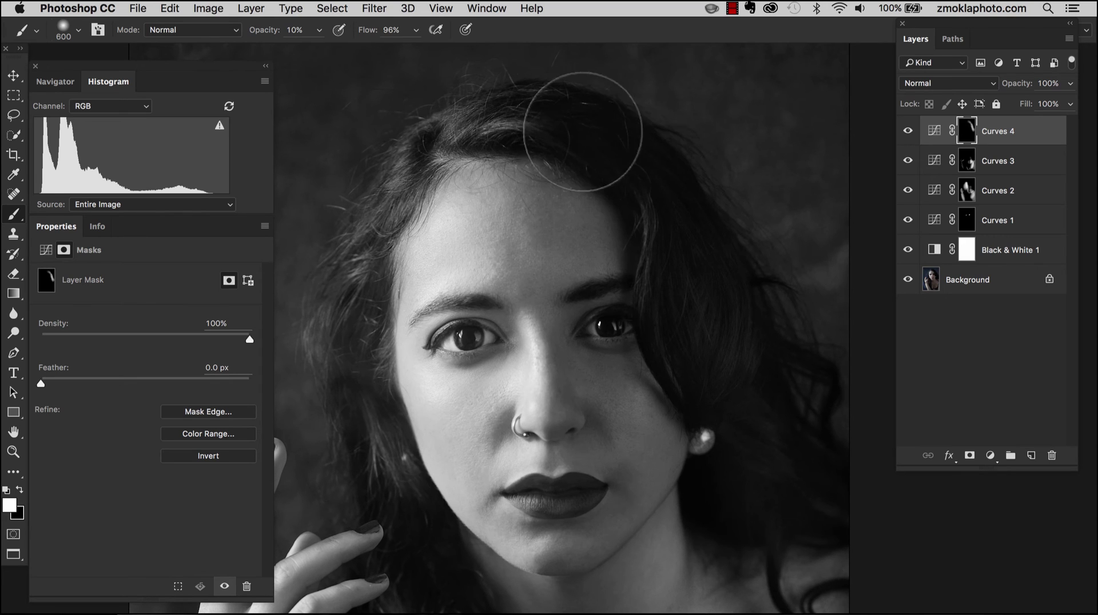
{"action": "mouse_move", "coordinate": [719, 354]}
{"action": "left_mouse_down"}
{"action": "mouse_move", "coordinate": [728, 299]}
{"action": "mouse_move", "coordinate": [765, 300]}
{"action": "mouse_move", "coordinate": [737, 262]}
{"action": "left_mouse_up"}
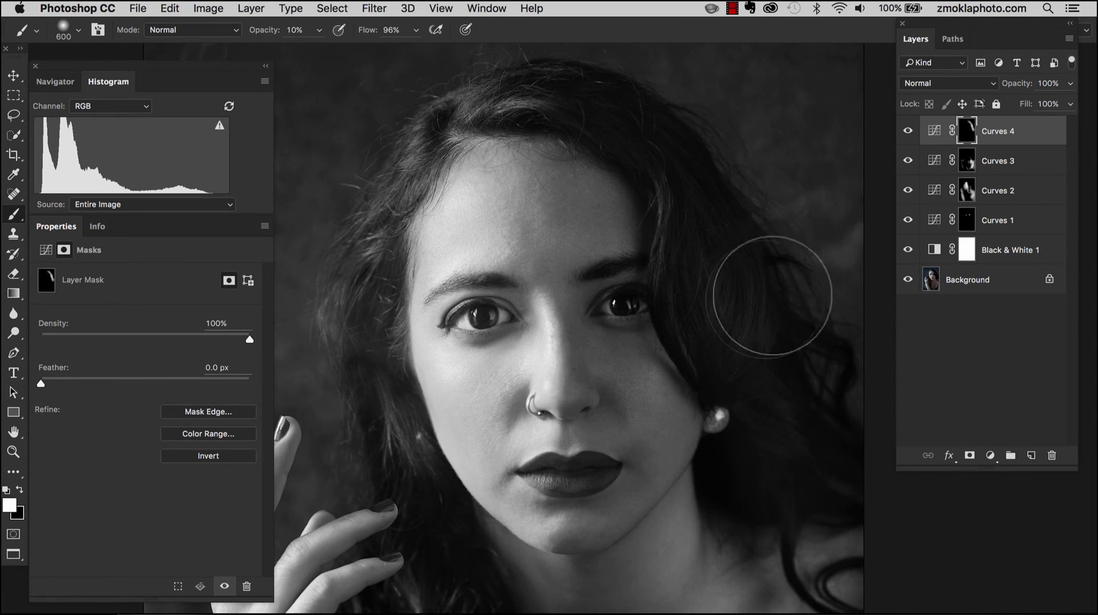
{"action": "left_click_drag", "start_coordinate": [741, 305], "coordinate": [709, 281]}
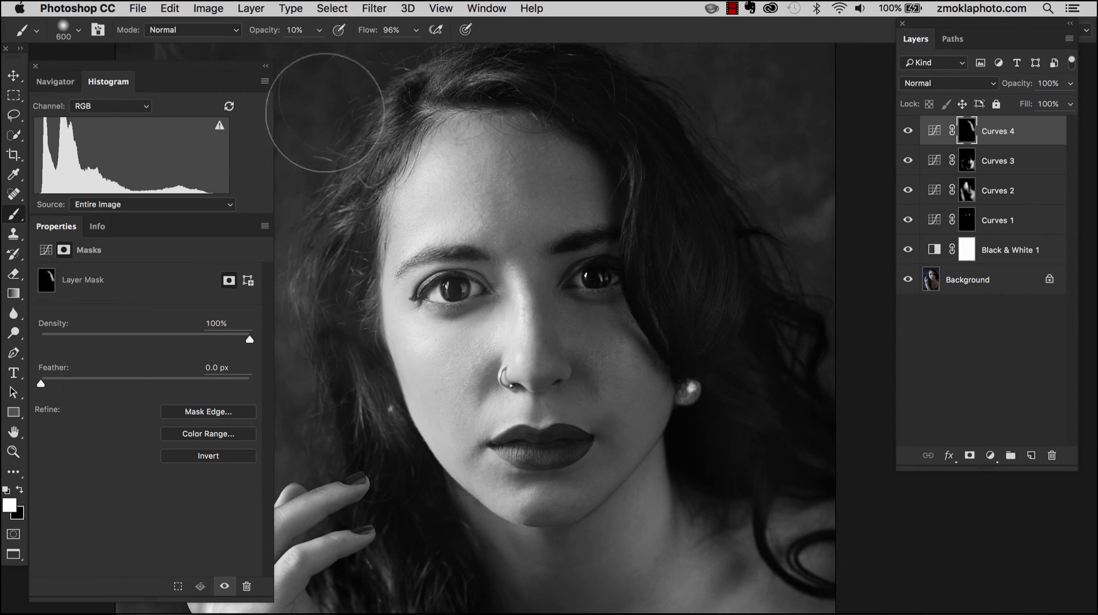
{"action": "mouse_move", "coordinate": [433, 314]}
{"action": "left_mouse_down"}
{"action": "mouse_move", "coordinate": [467, 274]}
{"action": "mouse_move", "coordinate": [478, 299]}
{"action": "mouse_move", "coordinate": [485, 259]}
{"action": "left_mouse_up"}
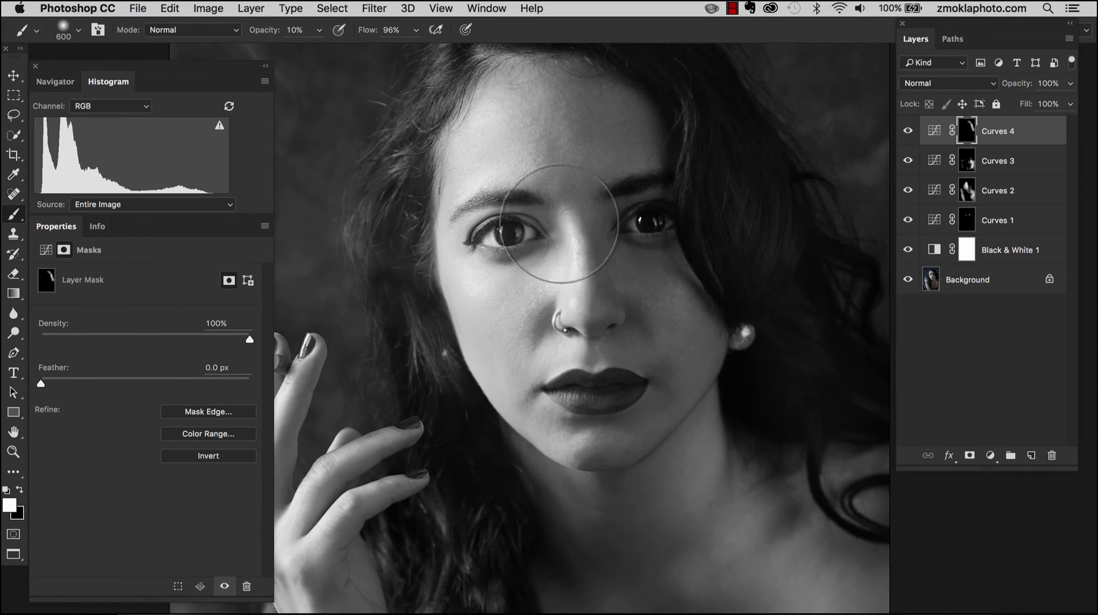
Step: Reduce the brush to 250 px, and hide and reshow the Curves 4 layer to compare the hair before and after
{"action": "key", "text": "bracketleft"}
{"action": "key", "text": "bracketleft"}
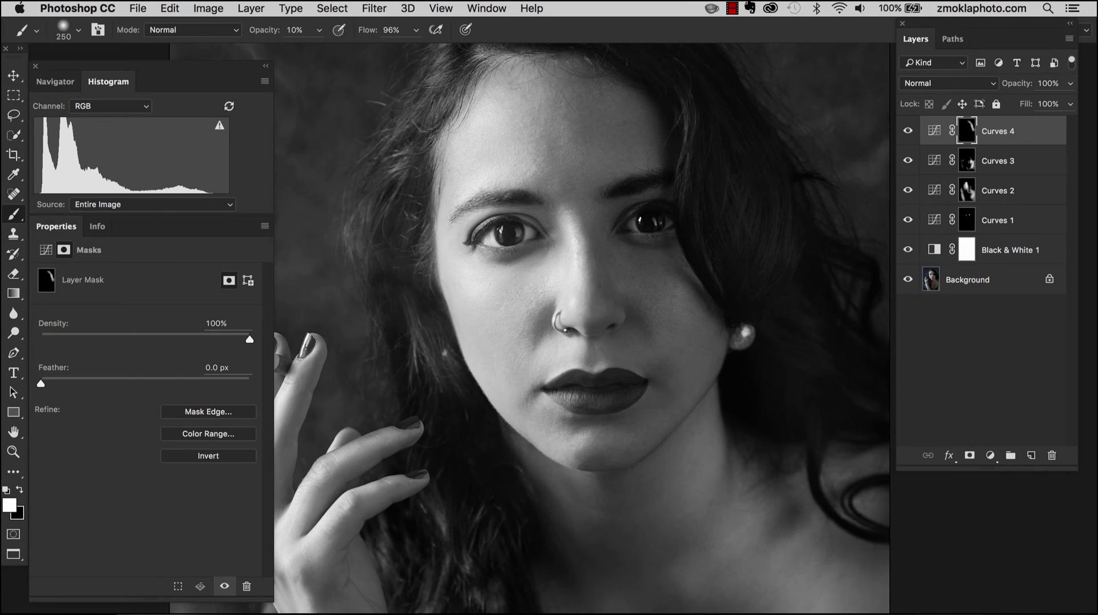
{"action": "left_click", "coordinate": [908, 135]}
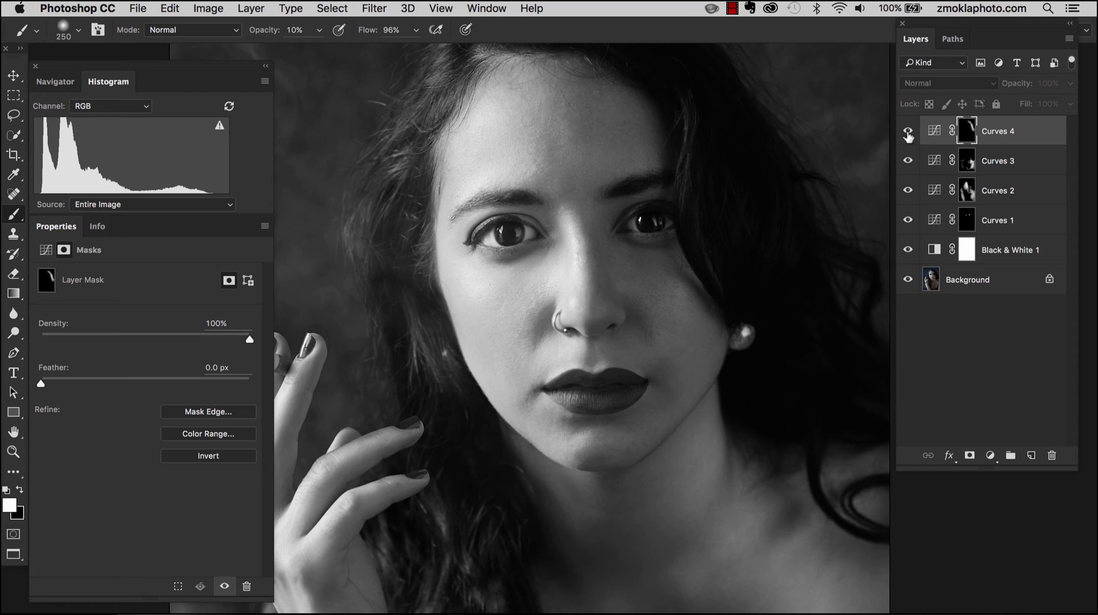
{"action": "left_click", "coordinate": [908, 134]}
Step: Paint white on the Curves 4 mask over the lower hair between the raised hand and the chest, with a 400 to 600 px brush
{"action": "left_click_drag", "start_coordinate": [744, 302], "coordinate": [750, 134]}
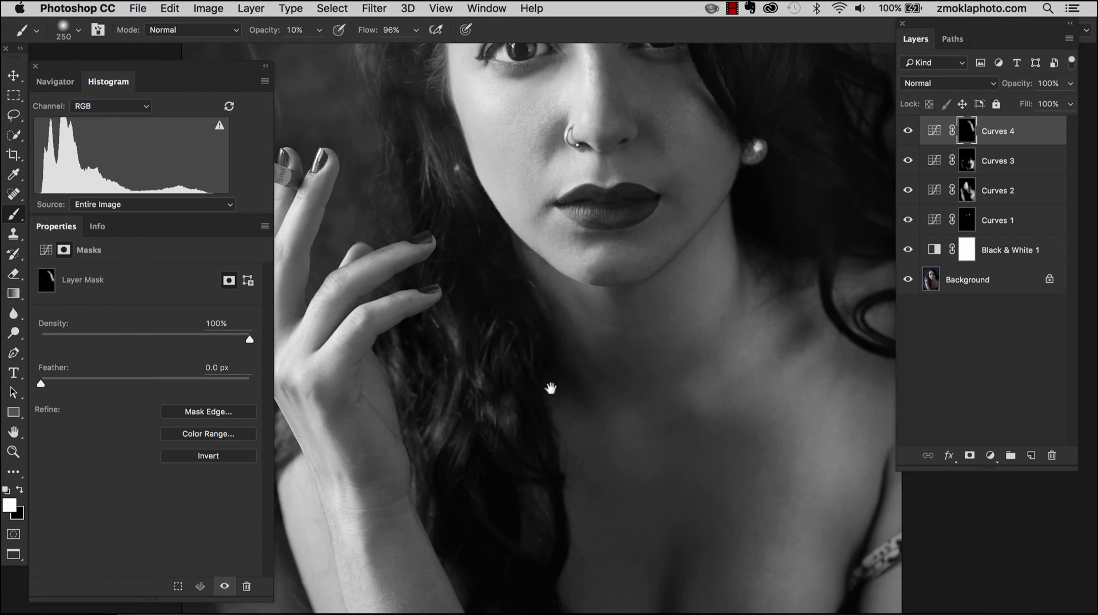
{"action": "mouse_move", "coordinate": [551, 389]}
{"action": "left_mouse_down"}
{"action": "mouse_move", "coordinate": [561, 282]}
{"action": "mouse_move", "coordinate": [551, 254]}
{"action": "left_mouse_up"}
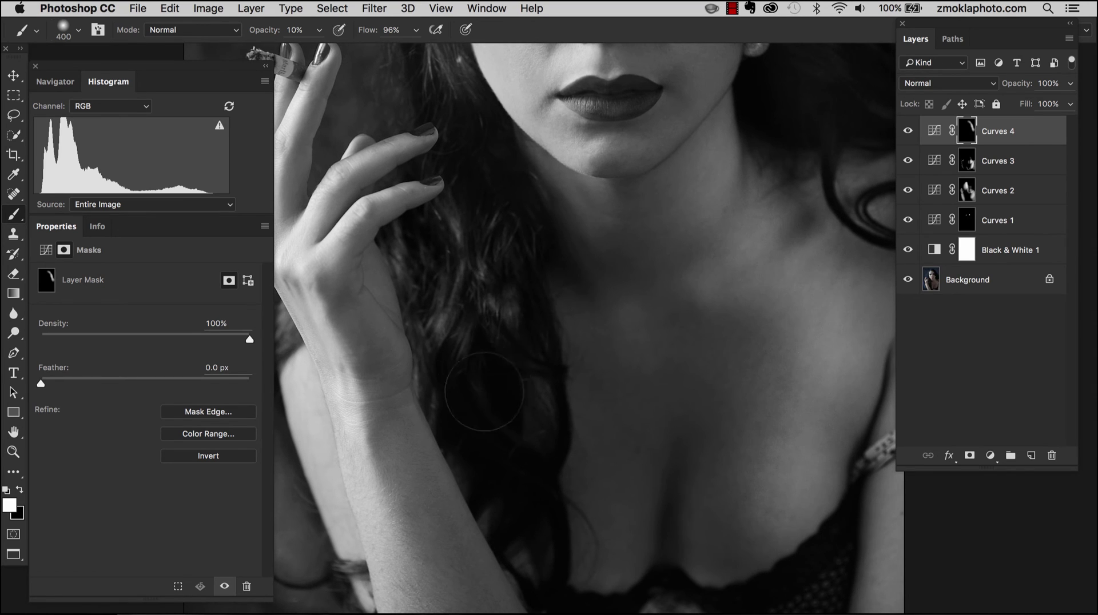
{"action": "key", "text": "bracketright"}
{"action": "key", "text": "bracketright"}
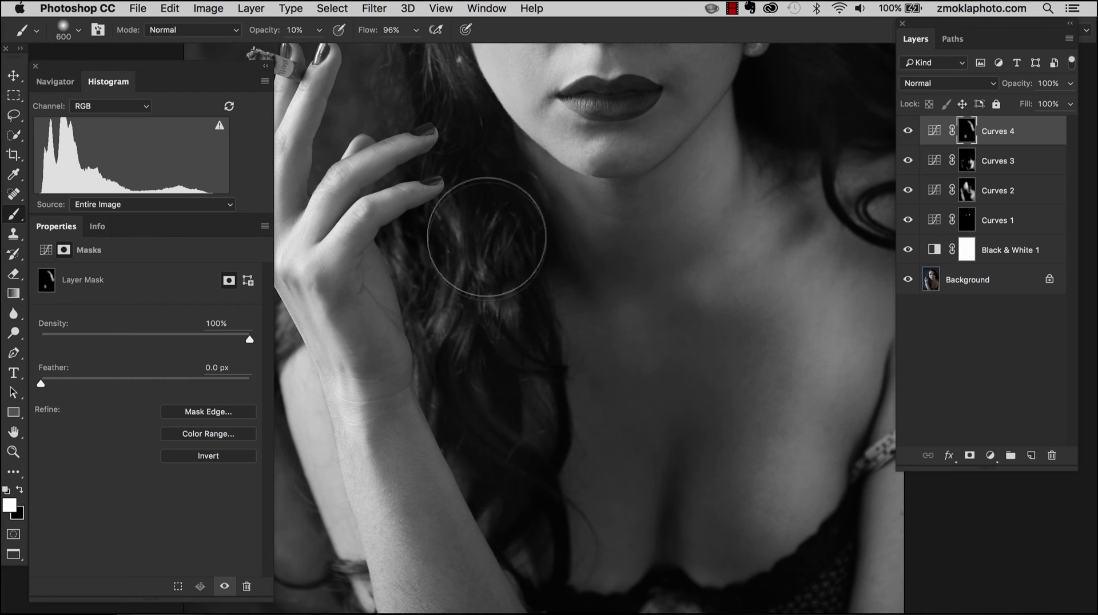
{"action": "left_click_drag", "start_coordinate": [500, 400], "coordinate": [514, 334]}
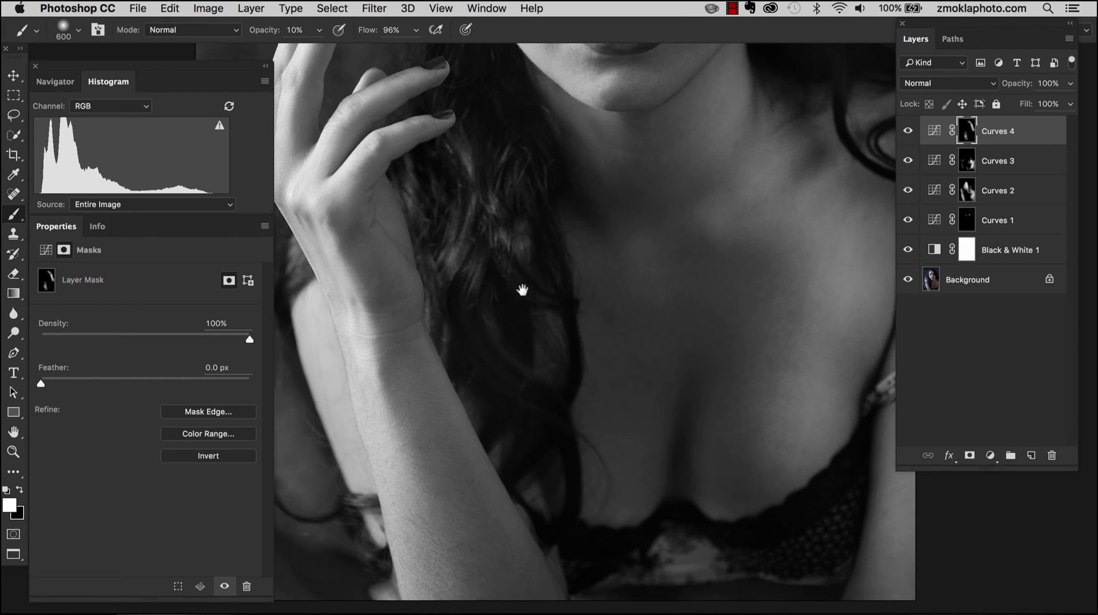
Step: Touch up the Curves 4 mask over the hair beside the neck, crown and earring with a 300 to 500 px brush
{"action": "mouse_move", "coordinate": [522, 290]}
{"action": "left_mouse_down"}
{"action": "mouse_move", "coordinate": [529, 427]}
{"action": "mouse_move", "coordinate": [524, 398]}
{"action": "left_mouse_up"}
{"action": "key", "text": "bracketleft"}
{"action": "key", "text": "bracketleft"}
{"action": "key", "text": "bracketleft"}
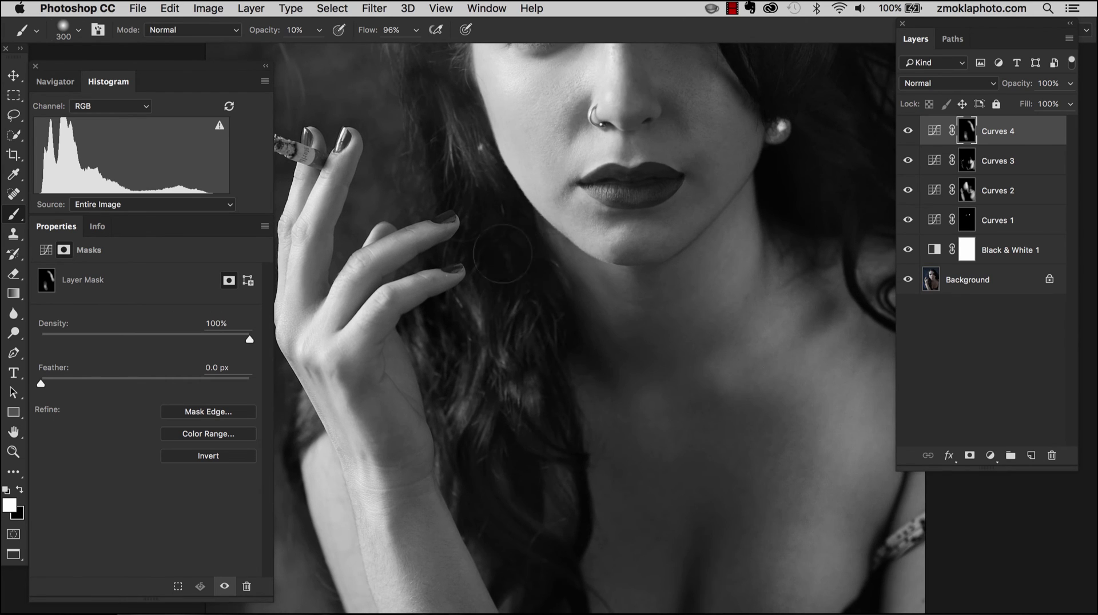
{"action": "key", "text": "bracketright"}
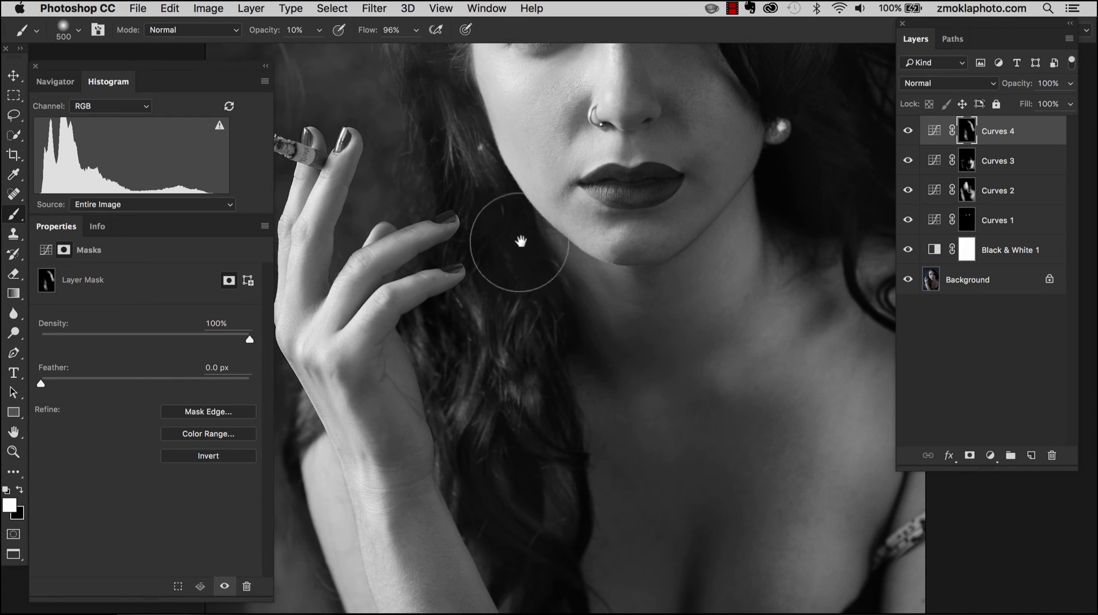
{"action": "left_click_drag", "start_coordinate": [519, 246], "coordinate": [548, 392]}
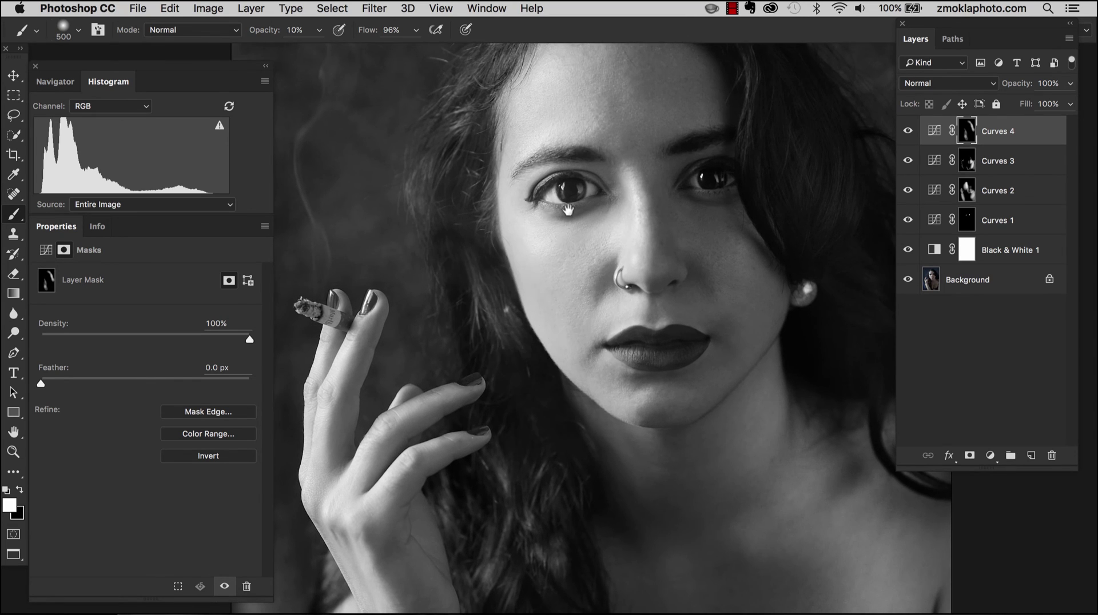
{"action": "left_click_drag", "start_coordinate": [573, 212], "coordinate": [541, 415]}
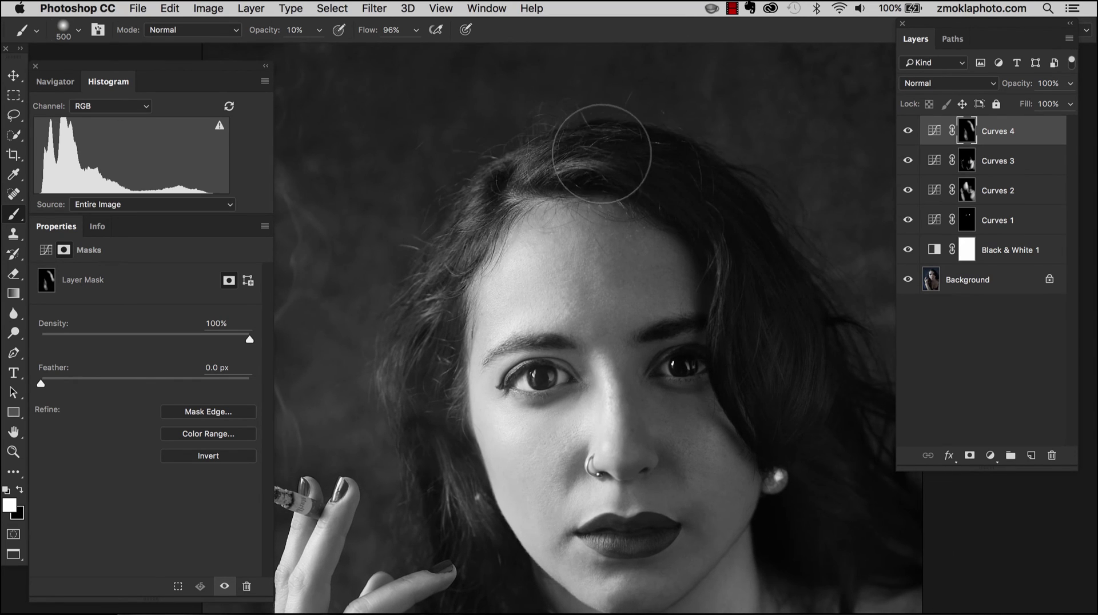
{"action": "left_click_drag", "start_coordinate": [853, 380], "coordinate": [693, 251]}
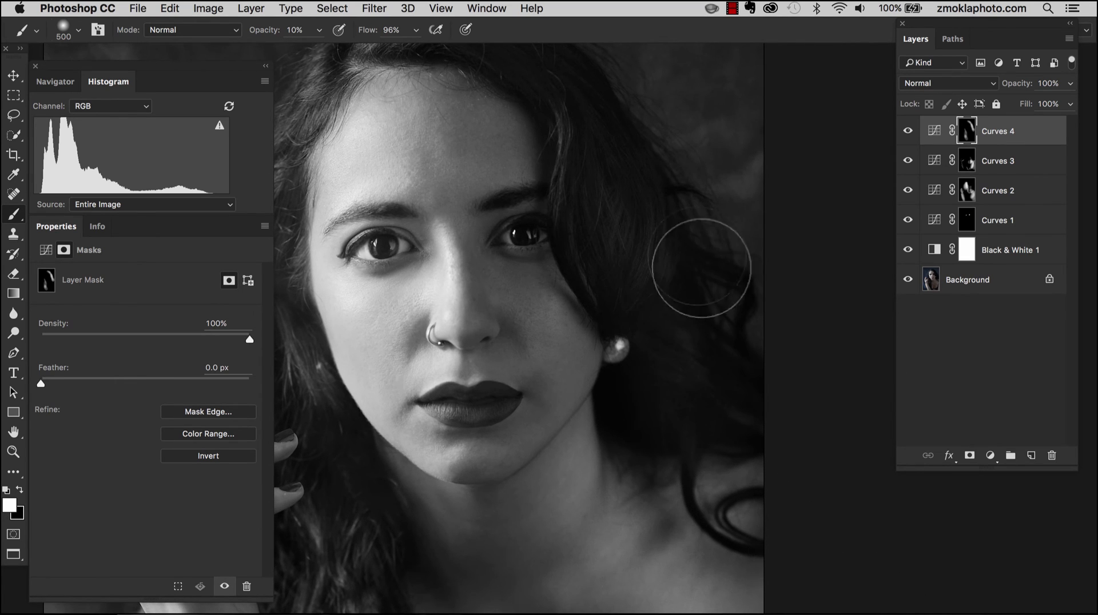
Step: Review the whole portrait and add a new Curves adjustment layer above Curves 4
{"action": "key", "text": "super+minus"}
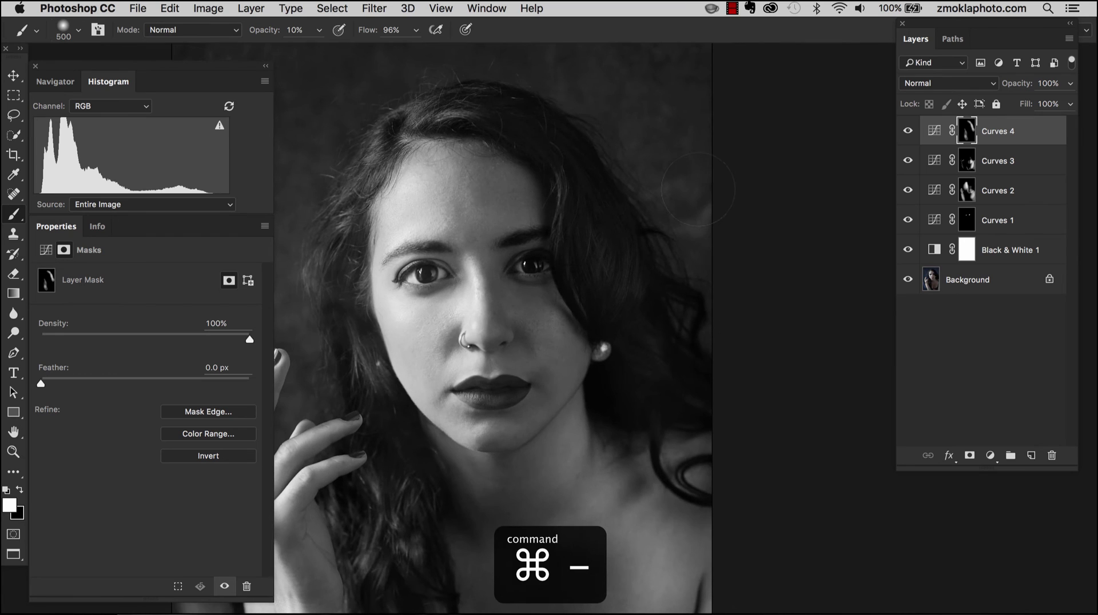
{"action": "scroll", "coordinate": [509, 329], "scroll_direction": "down", "scroll_amount": 5}
{"action": "scroll", "coordinate": [509, 329], "scroll_direction": "left", "scroll_amount": 4}
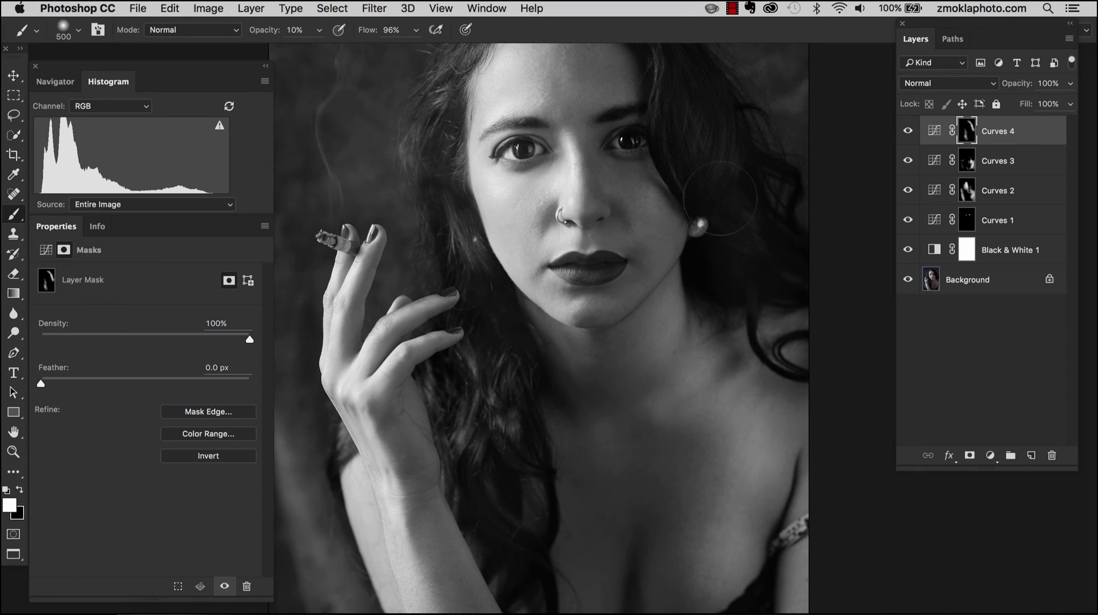
{"action": "key", "text": "super+minus"}
{"action": "key", "text": "super+minus"}
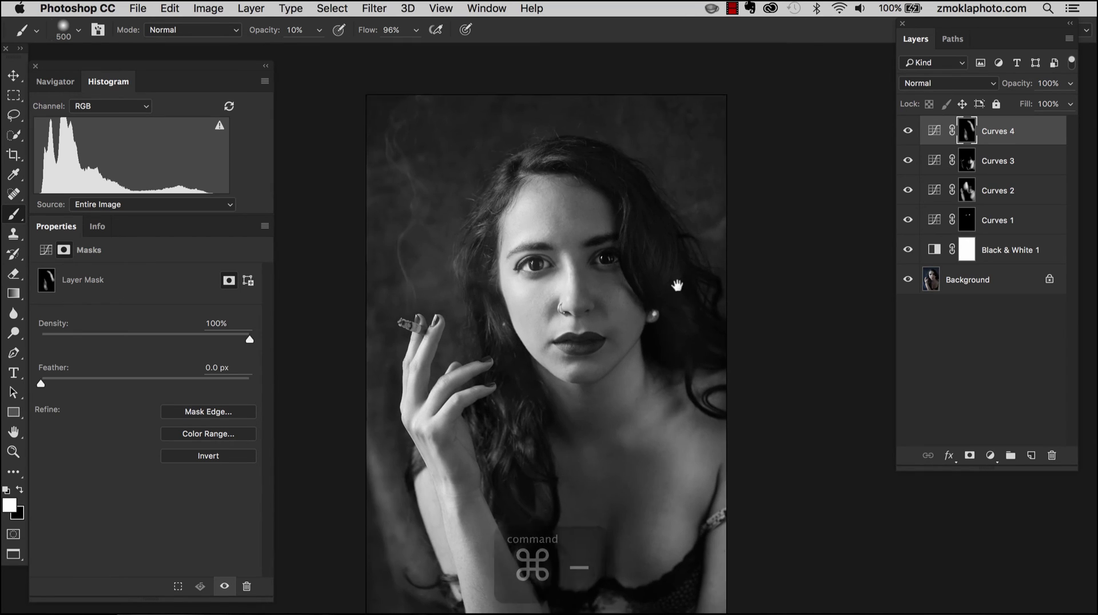
{"action": "left_click_drag", "start_coordinate": [677, 285], "coordinate": [655, 240]}
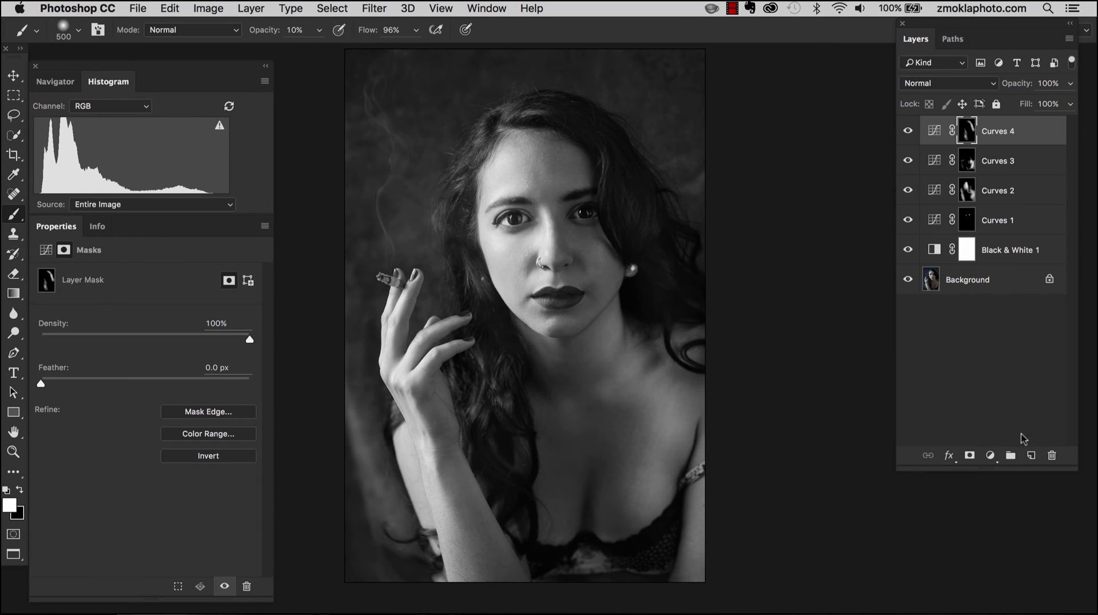
{"action": "left_click", "coordinate": [990, 456]}
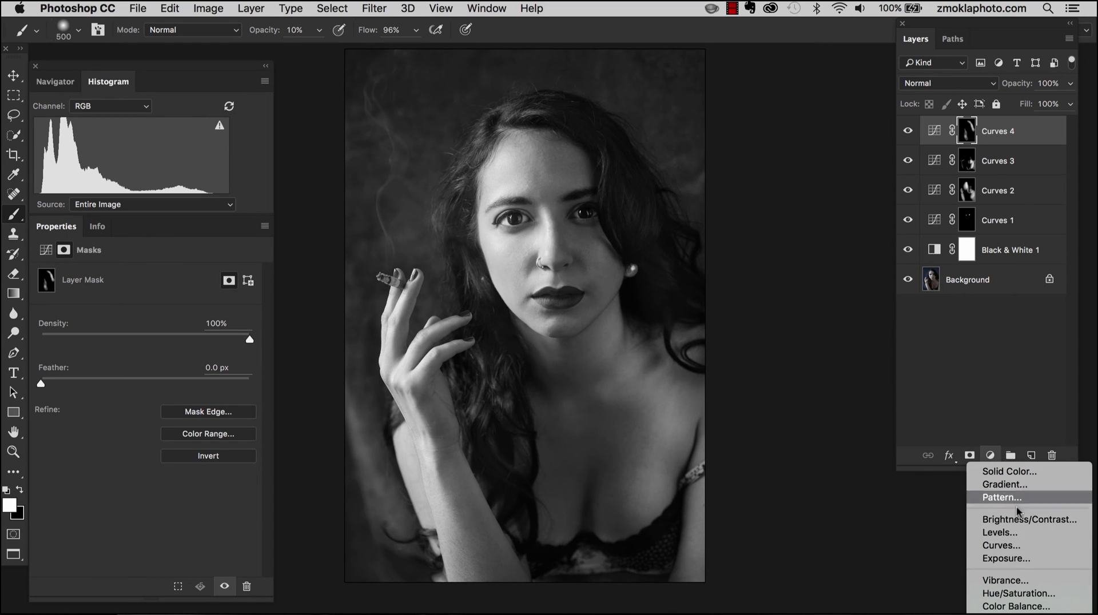
{"action": "left_click", "coordinate": [1002, 545]}
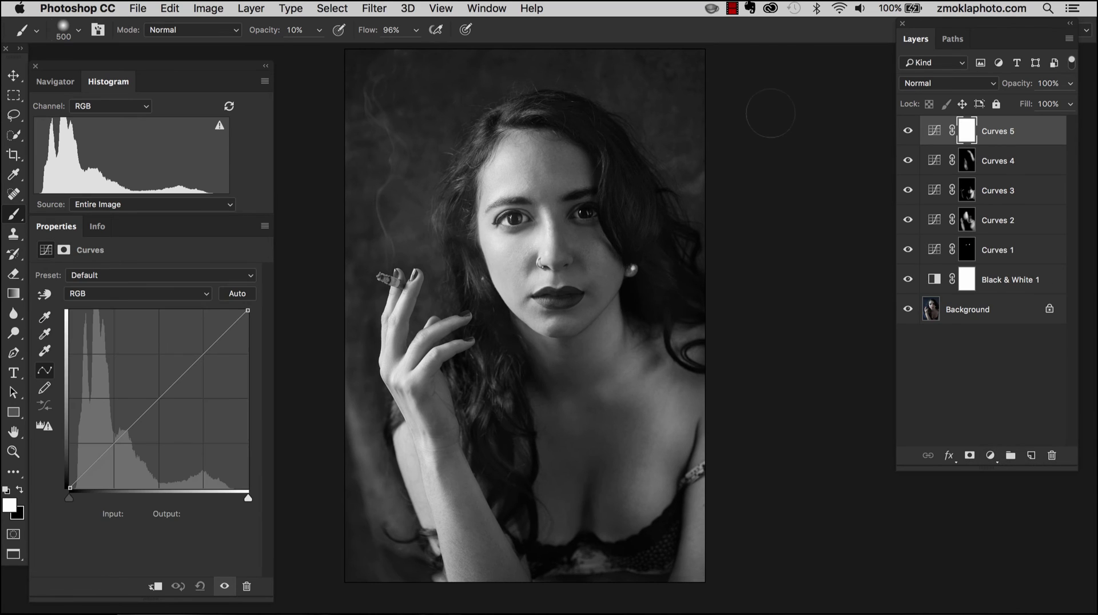
Step: Darken the background beside the hair on Curves 5 with the on-image adjustment tool, setting the point at input 56 to output 29
{"action": "left_click", "coordinate": [933, 135]}
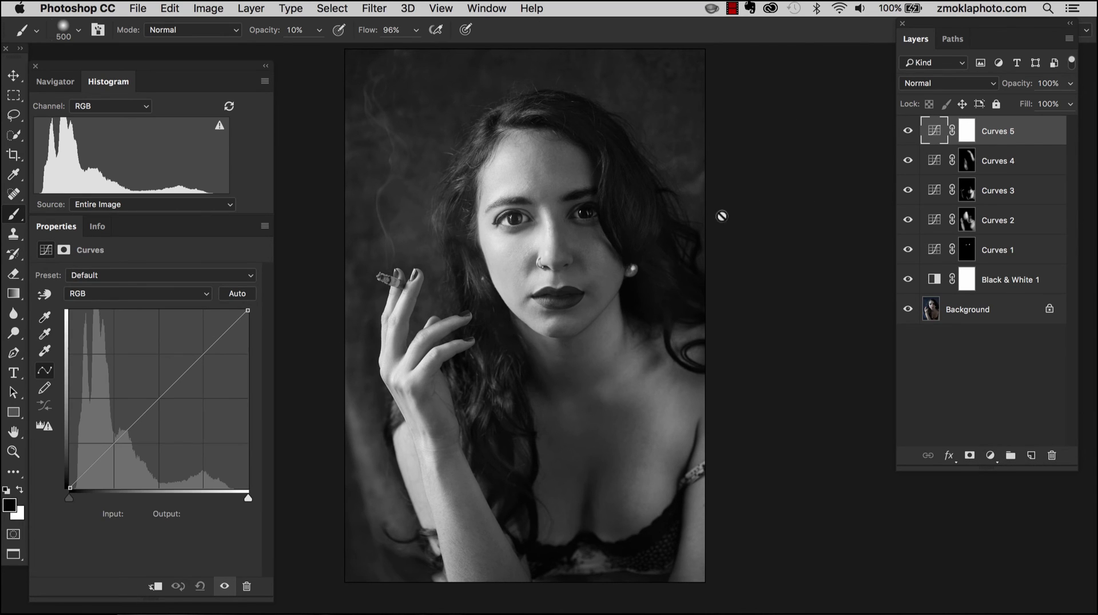
{"action": "left_click", "coordinate": [45, 296]}
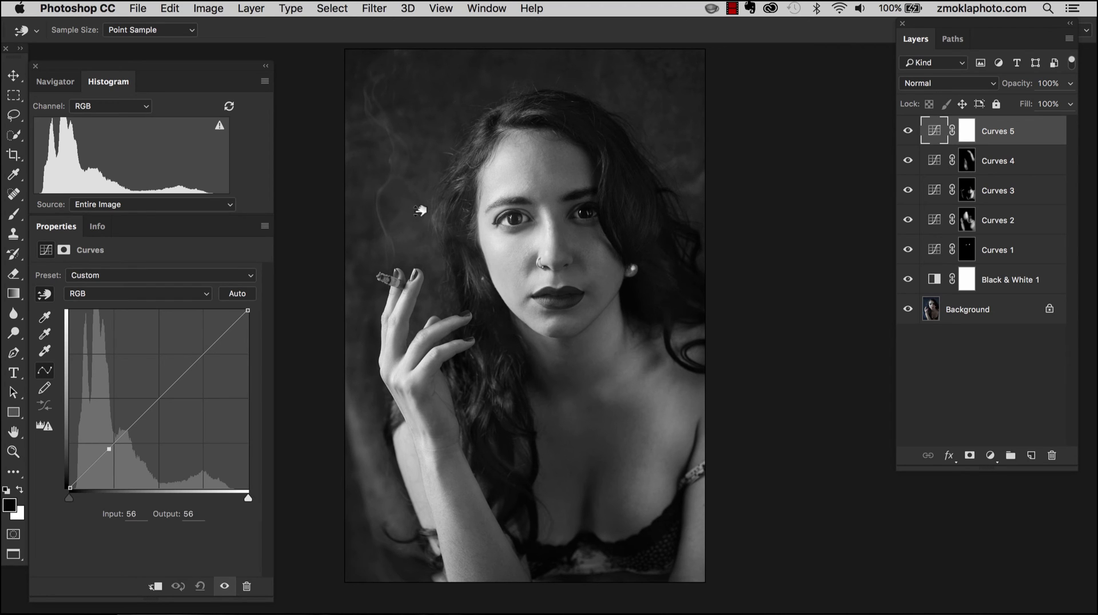
{"action": "left_click_drag", "start_coordinate": [421, 212], "coordinate": [422, 225]}
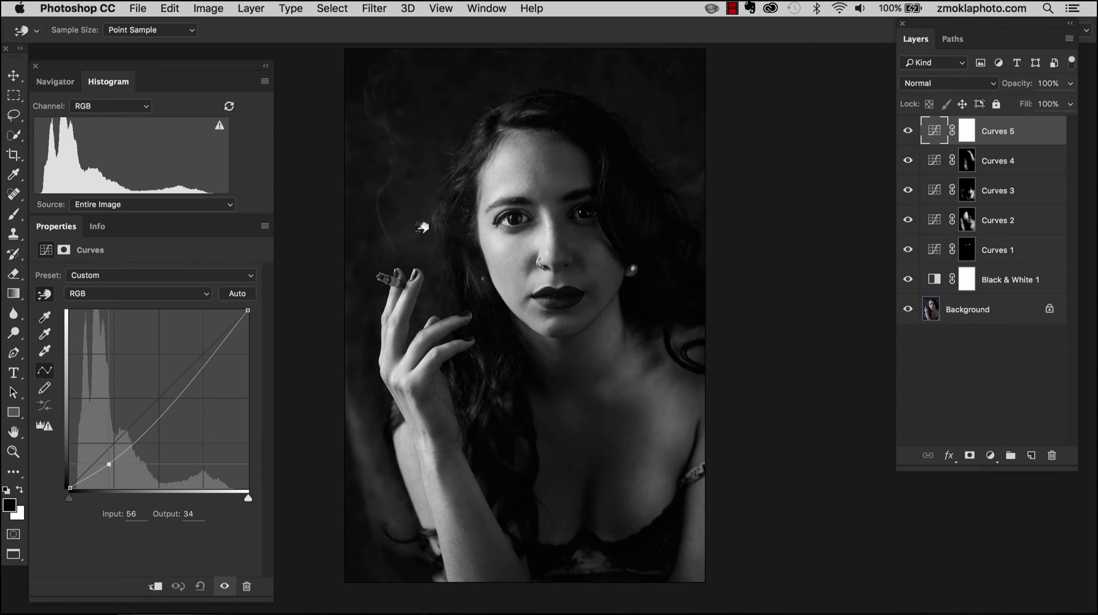
{"action": "left_click_drag", "start_coordinate": [422, 226], "coordinate": [419, 232]}
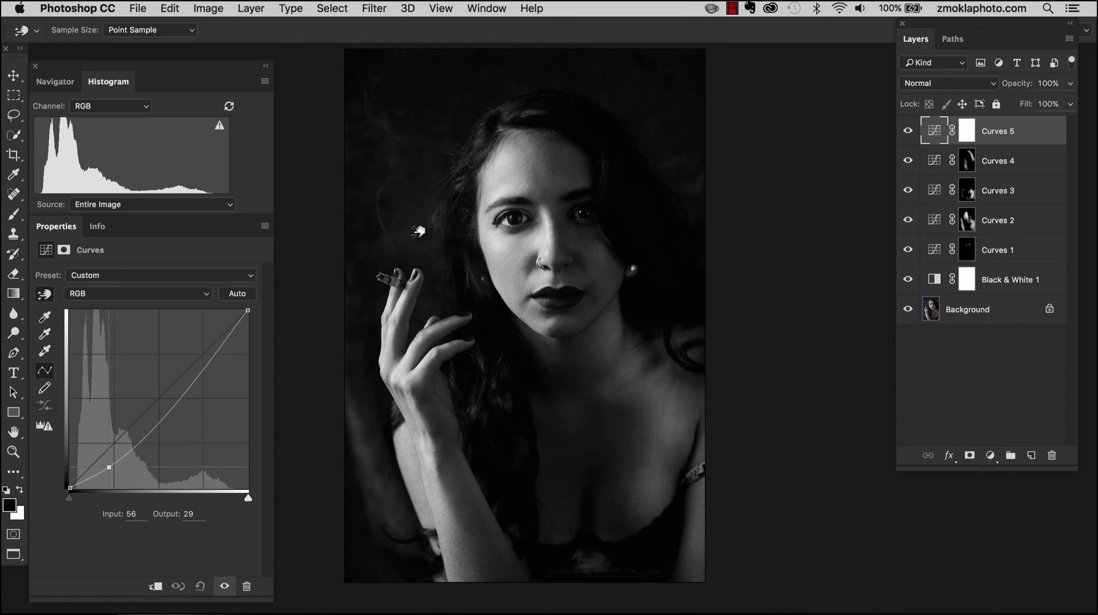
{"action": "left_click_drag", "start_coordinate": [419, 231], "coordinate": [420, 231]}
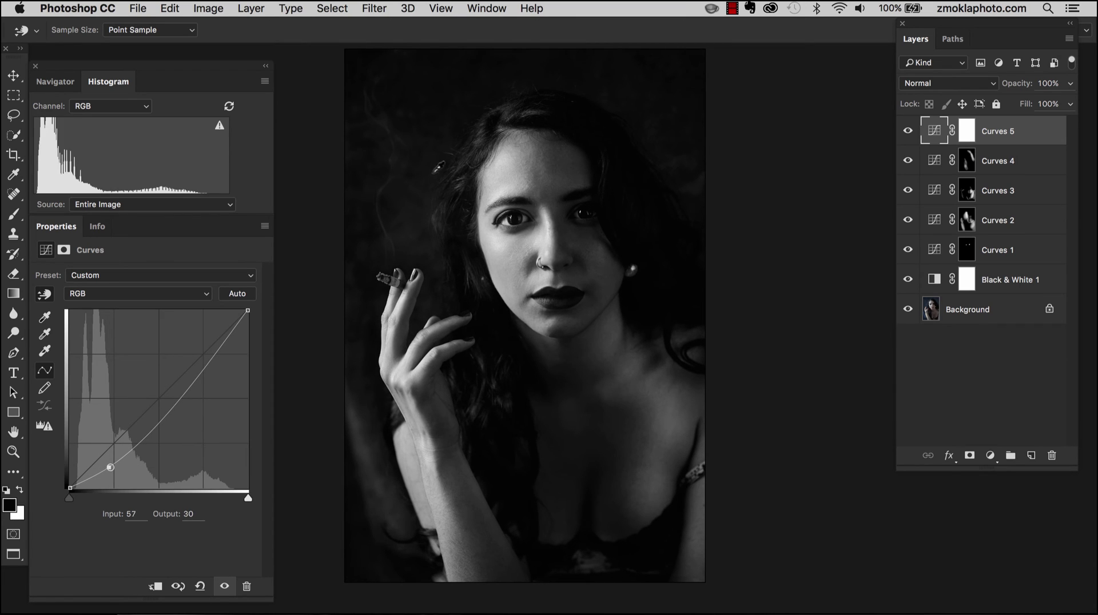
Step: Examine the effect of the Curves 5 darkening on the face, hair, hand and chest up close and across the whole portrait
{"action": "key", "text": "super+equal"}
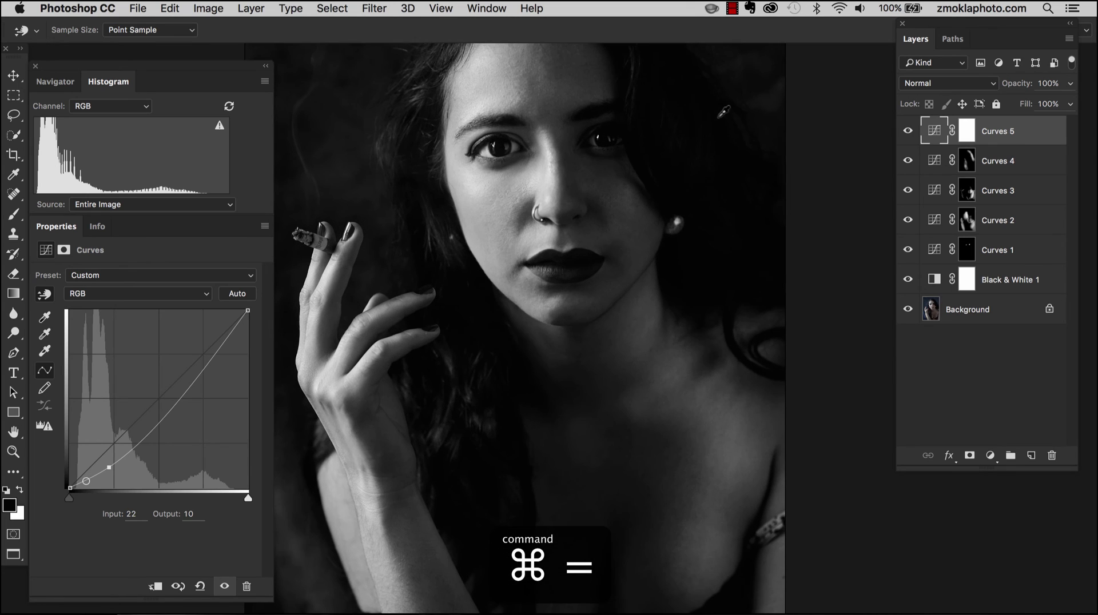
{"action": "left_click_drag", "start_coordinate": [662, 196], "coordinate": [691, 321]}
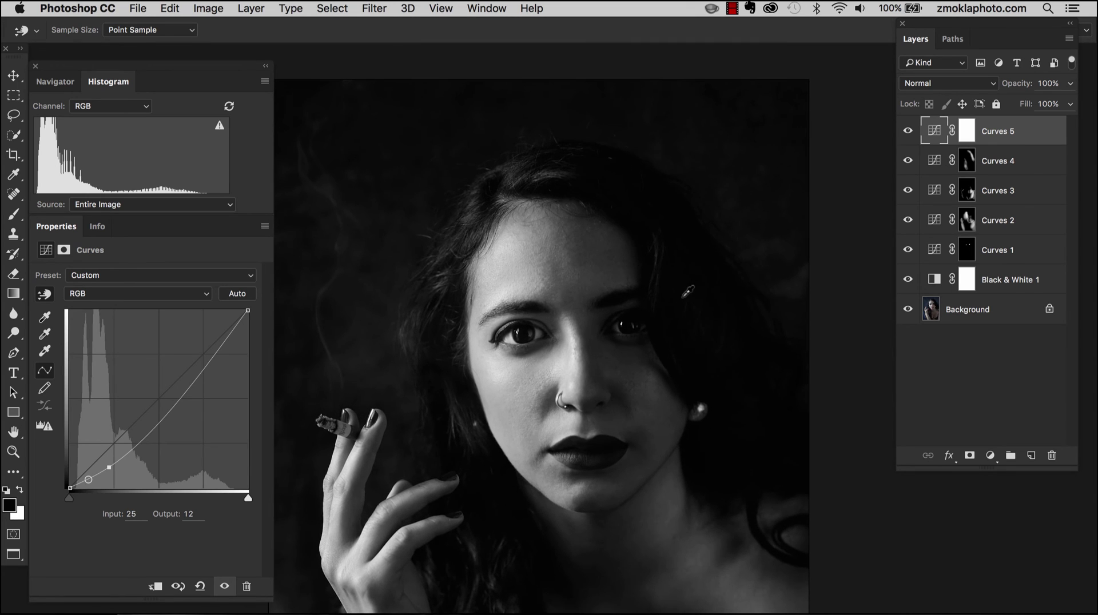
{"action": "left_click_drag", "start_coordinate": [552, 501], "coordinate": [627, 229]}
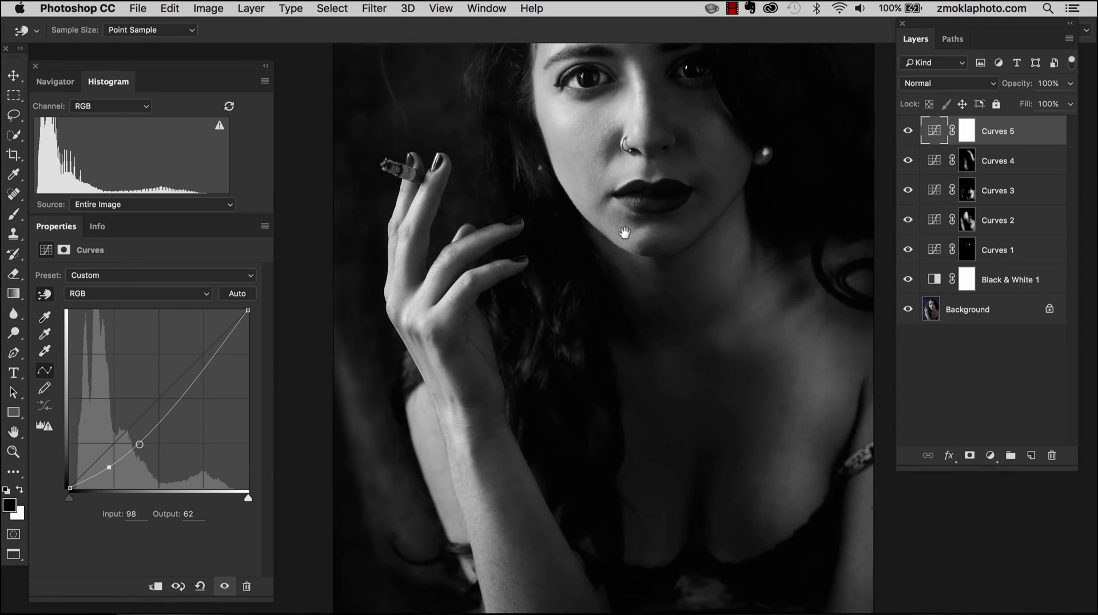
{"action": "key", "text": "super+minus"}
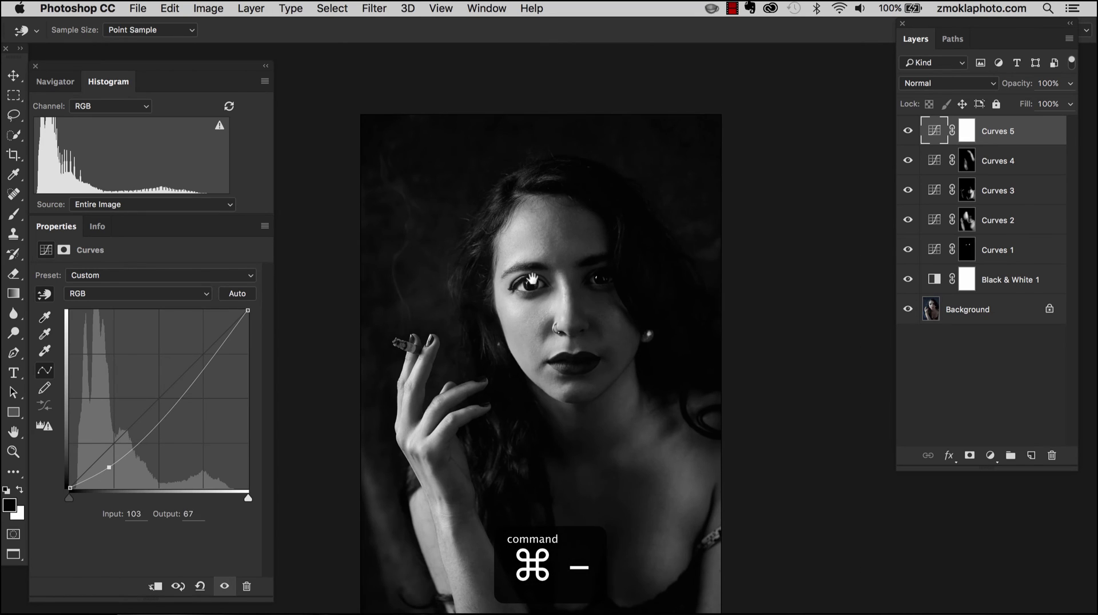
{"action": "left_click_drag", "start_coordinate": [532, 279], "coordinate": [546, 208]}
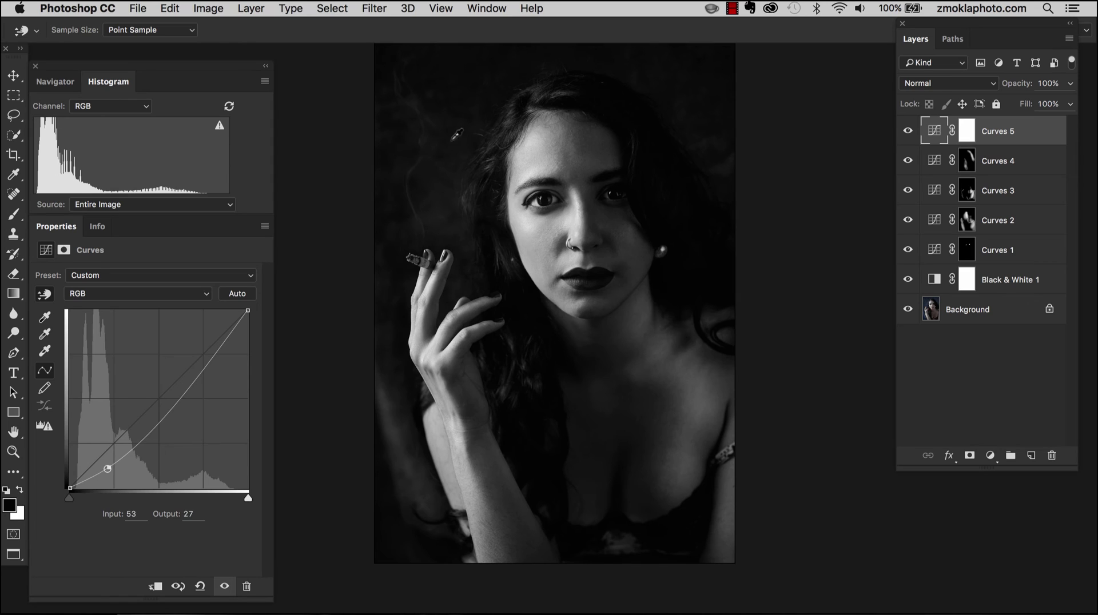
Step: Invert the Curves 5 layer mask to black and take up the Brush tool with white at 30% opacity
{"action": "left_click_drag", "start_coordinate": [457, 134], "coordinate": [458, 164]}
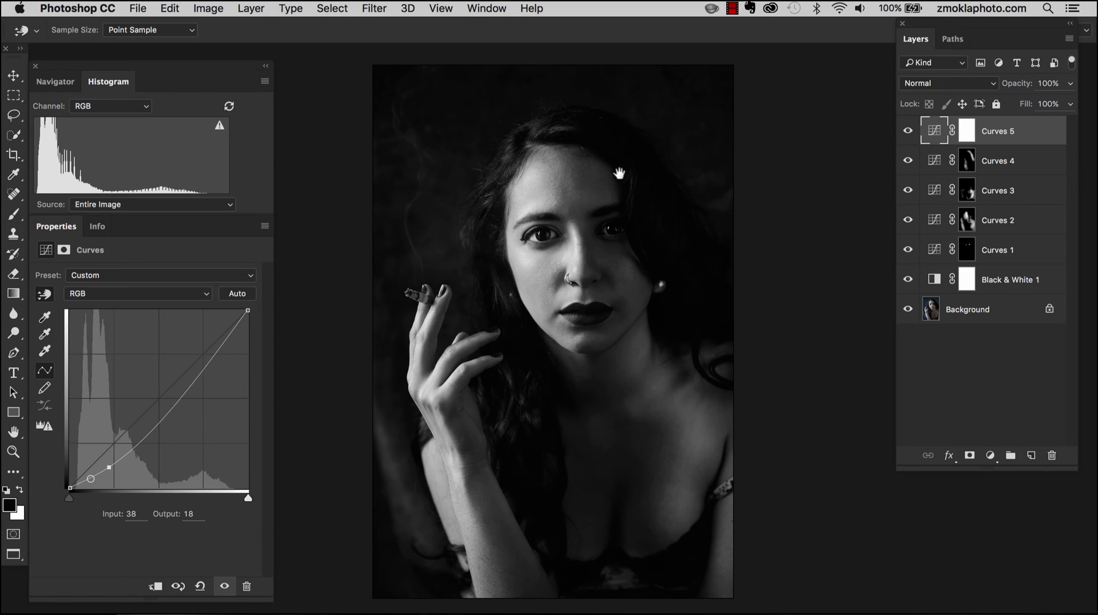
{"action": "left_click_drag", "start_coordinate": [619, 174], "coordinate": [566, 153]}
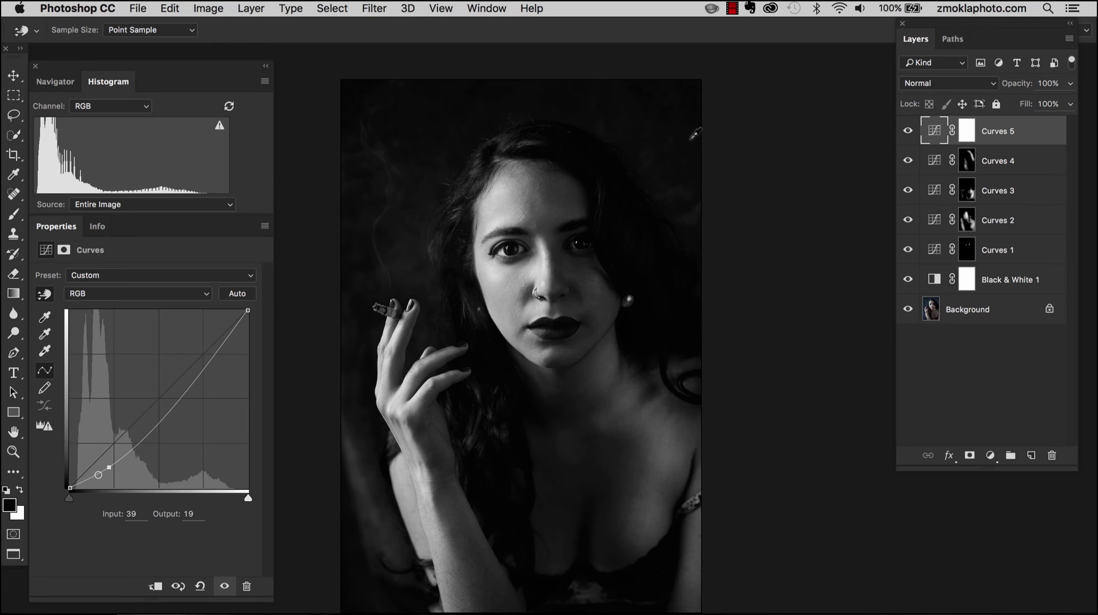
{"action": "left_click", "coordinate": [966, 131]}
{"action": "key", "text": "b"}
{"action": "key", "text": "super+i"}
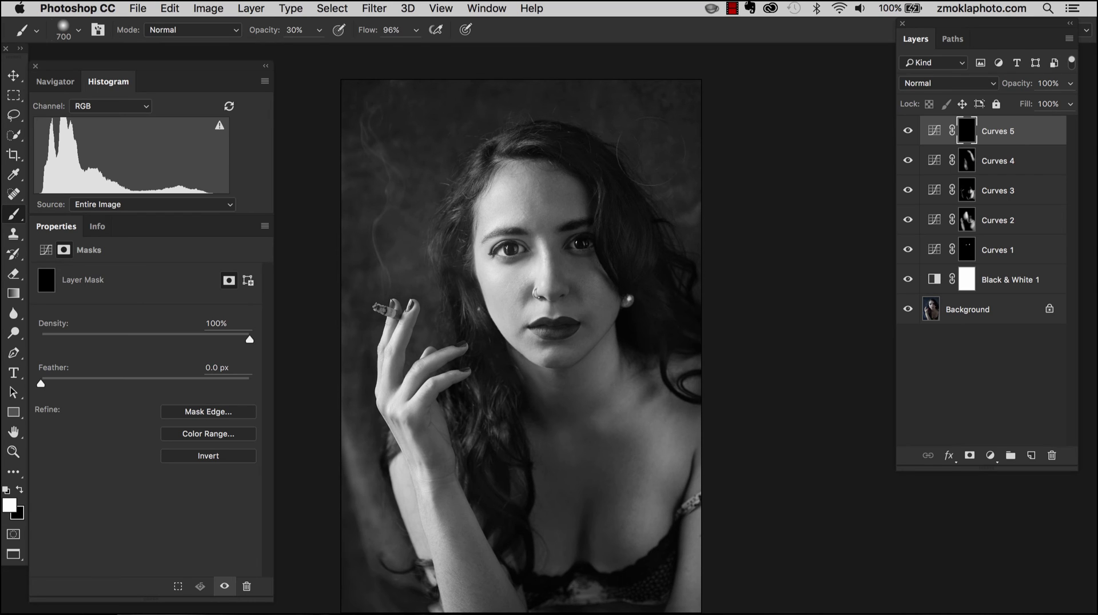
Step: Paint white on the Curves 5 mask over the background above and beside the earring-side hair with a 1300 to 1400 px brush
{"action": "key", "text": "bracketright"}
{"action": "key", "text": "bracketright"}
{"action": "key", "text": "bracketright"}
{"action": "key", "text": "bracketright"}
{"action": "key", "text": "bracketright"}
{"action": "key", "text": "bracketright"}
{"action": "key", "text": "bracketright"}
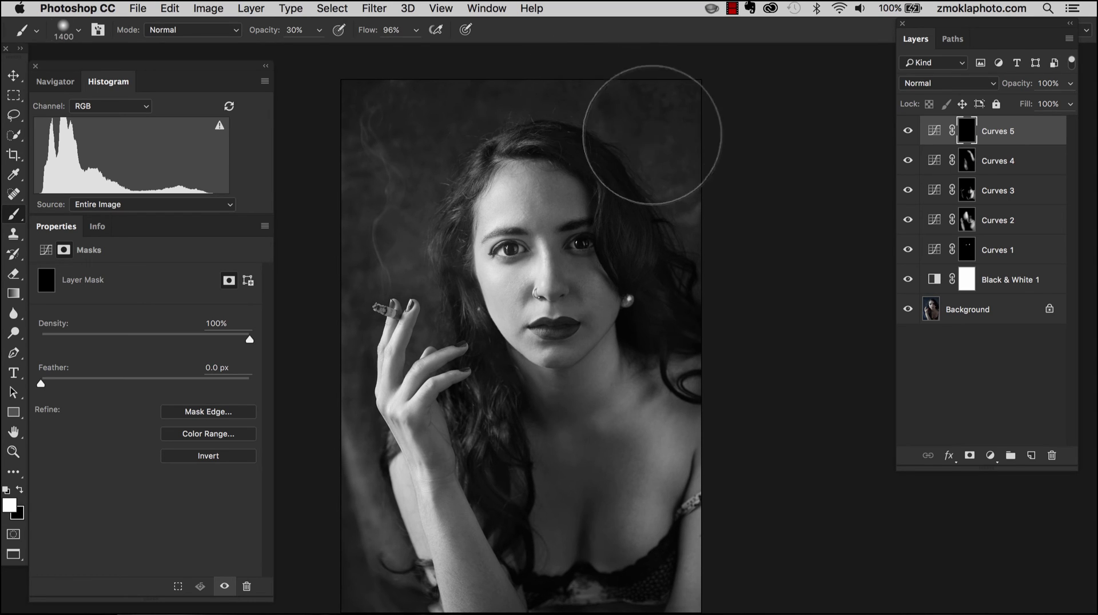
{"action": "mouse_move", "coordinate": [652, 135]}
{"action": "left_mouse_down"}
{"action": "mouse_move", "coordinate": [701, 242]}
{"action": "mouse_move", "coordinate": [716, 211]}
{"action": "mouse_move", "coordinate": [655, 108]}
{"action": "mouse_move", "coordinate": [558, 83]}
{"action": "mouse_move", "coordinate": [513, 90]}
{"action": "mouse_move", "coordinate": [656, 128]}
{"action": "mouse_move", "coordinate": [621, 114]}
{"action": "mouse_move", "coordinate": [670, 210]}
{"action": "mouse_move", "coordinate": [734, 281]}
{"action": "left_mouse_up"}
{"action": "key", "text": "bracketright"}
{"action": "key", "text": "bracketleft"}
{"action": "key", "text": "bracketleft"}
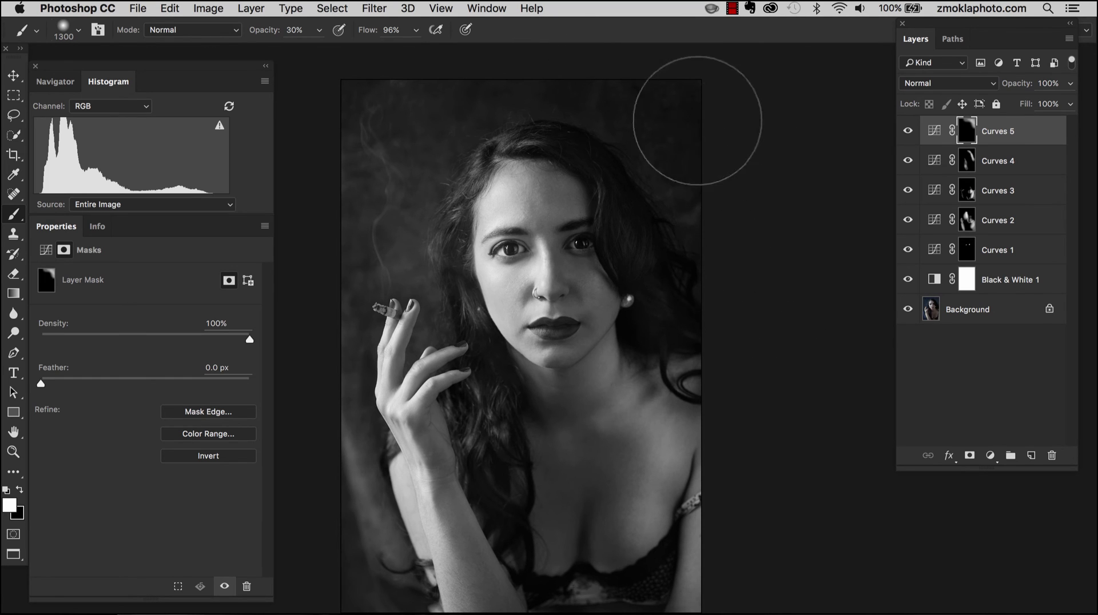
Step: Paint the Curves 5 mask over the background above the crown and around the cigarette smoke with a 600 to 1000 px brush
{"action": "key", "text": "super+equal"}
{"action": "key", "text": "super+equal"}
{"action": "left_click_drag", "start_coordinate": [580, 262], "coordinate": [559, 456]}
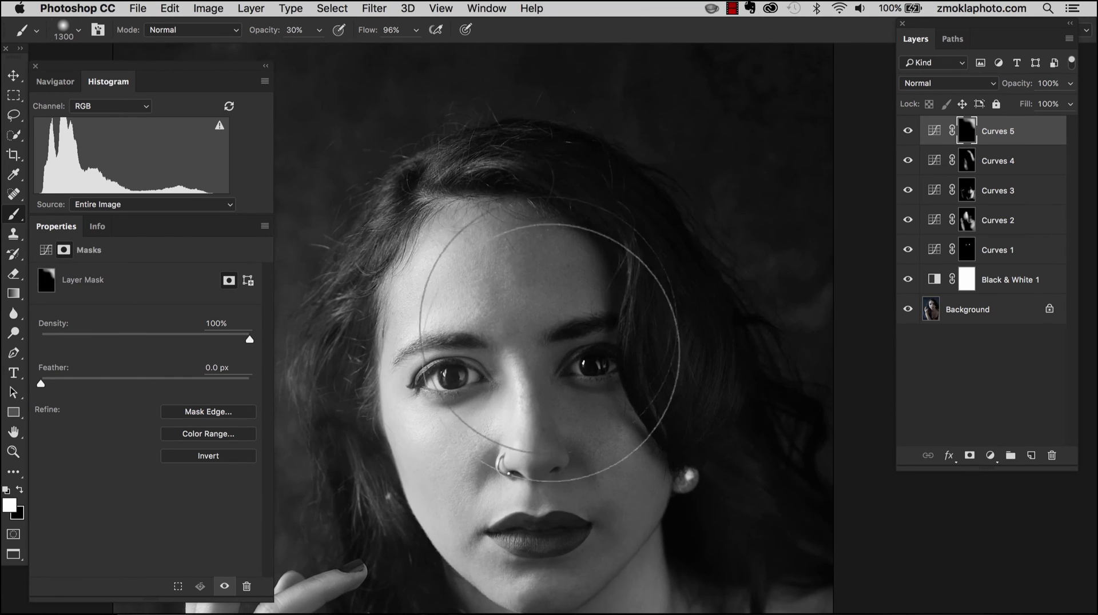
{"action": "key", "text": "bracketleft"}
{"action": "key", "text": "bracketleft"}
{"action": "key", "text": "bracketleft"}
{"action": "key", "text": "bracketleft"}
{"action": "key", "text": "bracketleft"}
{"action": "key", "text": "bracketleft"}
{"action": "key", "text": "bracketleft"}
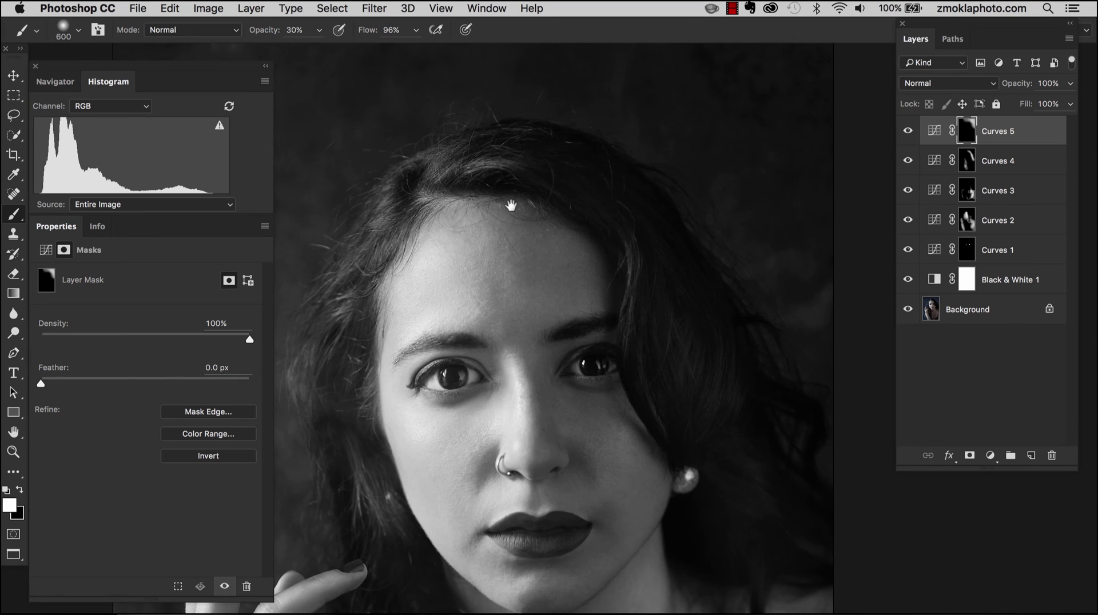
{"action": "mouse_move", "coordinate": [510, 211]}
{"action": "left_mouse_down"}
{"action": "mouse_move", "coordinate": [642, 289]}
{"action": "mouse_move", "coordinate": [644, 309]}
{"action": "left_mouse_up"}
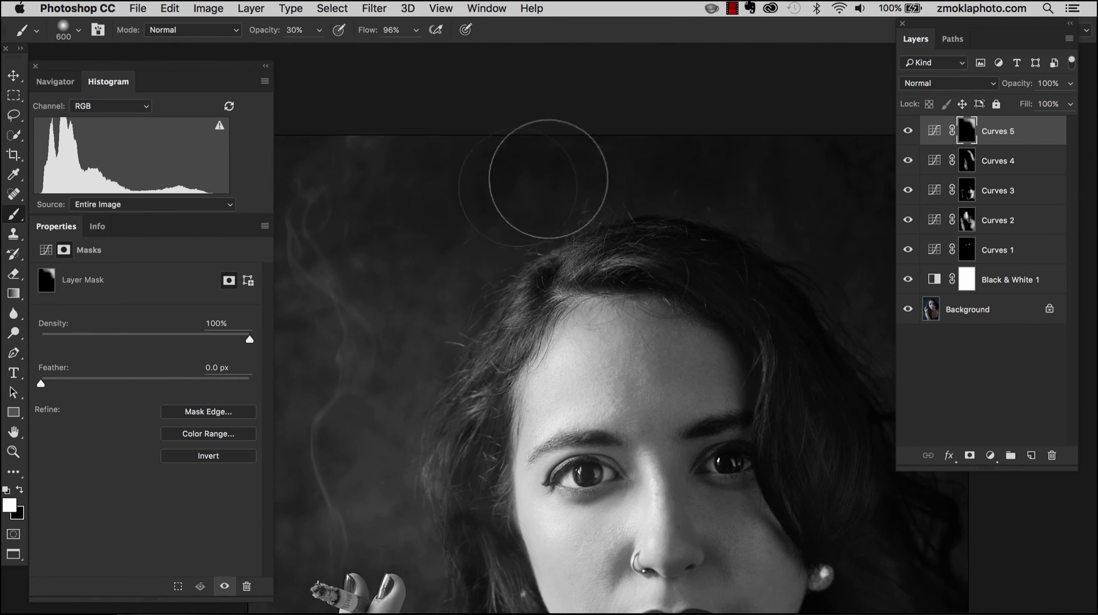
{"action": "left_click_drag", "start_coordinate": [508, 257], "coordinate": [577, 204]}
{"action": "key", "text": "bracketright"}
{"action": "key", "text": "bracketright"}
{"action": "key", "text": "bracketright"}
{"action": "key", "text": "bracketright"}
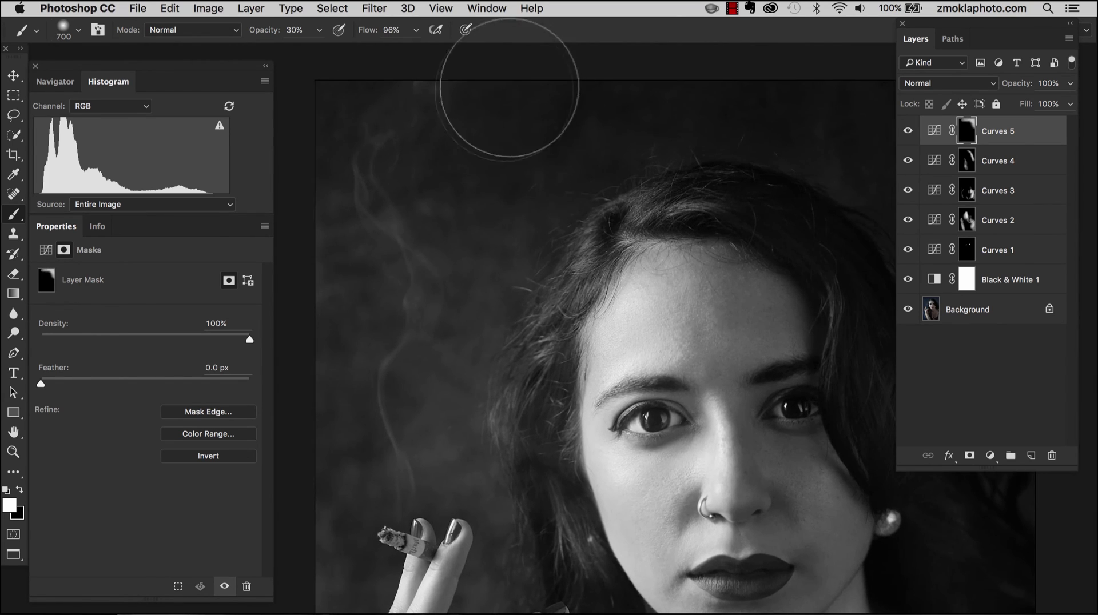
{"action": "key", "text": "bracketleft"}
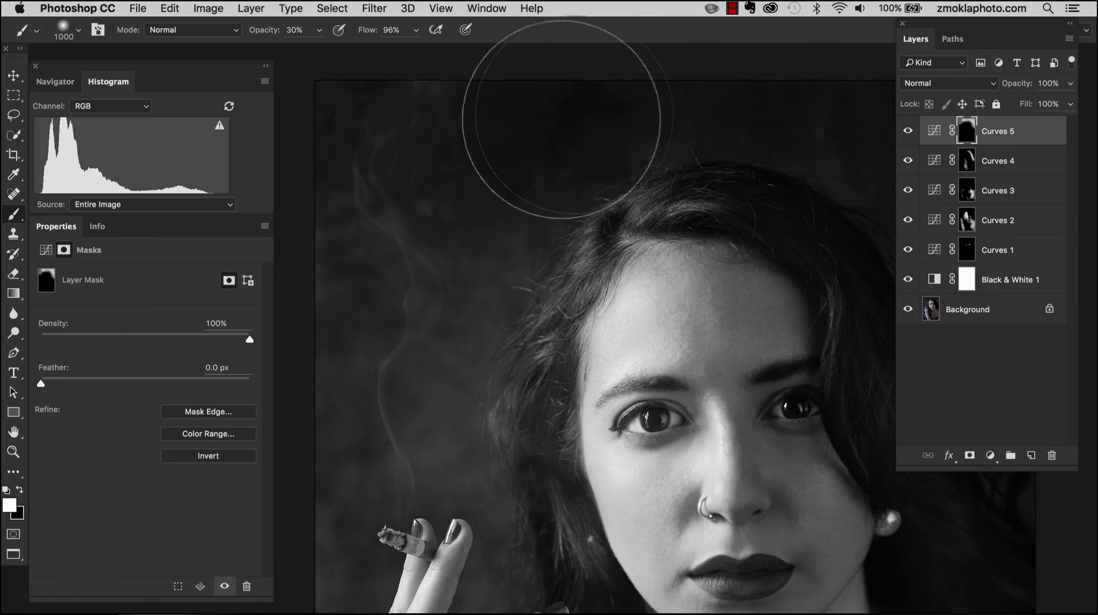
{"action": "mouse_move", "coordinate": [364, 373]}
{"action": "left_mouse_down"}
{"action": "mouse_move", "coordinate": [401, 198]}
{"action": "mouse_move", "coordinate": [479, 204]}
{"action": "mouse_move", "coordinate": [430, 309]}
{"action": "left_mouse_up"}
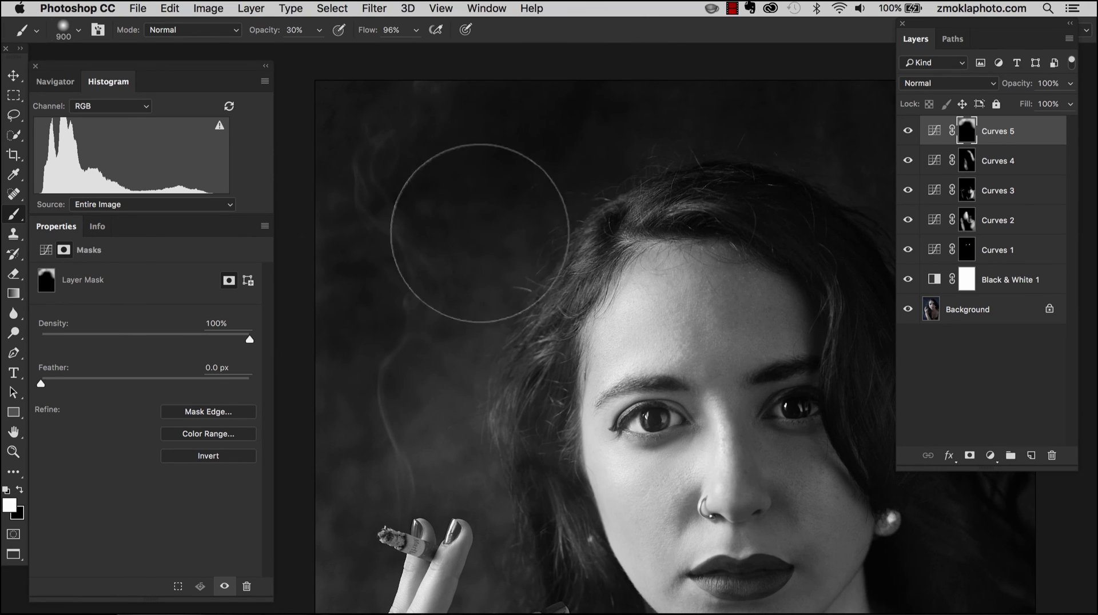
Step: Paint the Curves 5 mask over the background around the cigarette, fingers and nearby hair with a 400 to 900 px brush
{"action": "mouse_move", "coordinate": [479, 233]}
{"action": "left_mouse_down"}
{"action": "mouse_move", "coordinate": [347, 326]}
{"action": "mouse_move", "coordinate": [427, 81]}
{"action": "mouse_move", "coordinate": [350, 294]}
{"action": "mouse_move", "coordinate": [458, 338]}
{"action": "mouse_move", "coordinate": [456, 148]}
{"action": "left_mouse_up"}
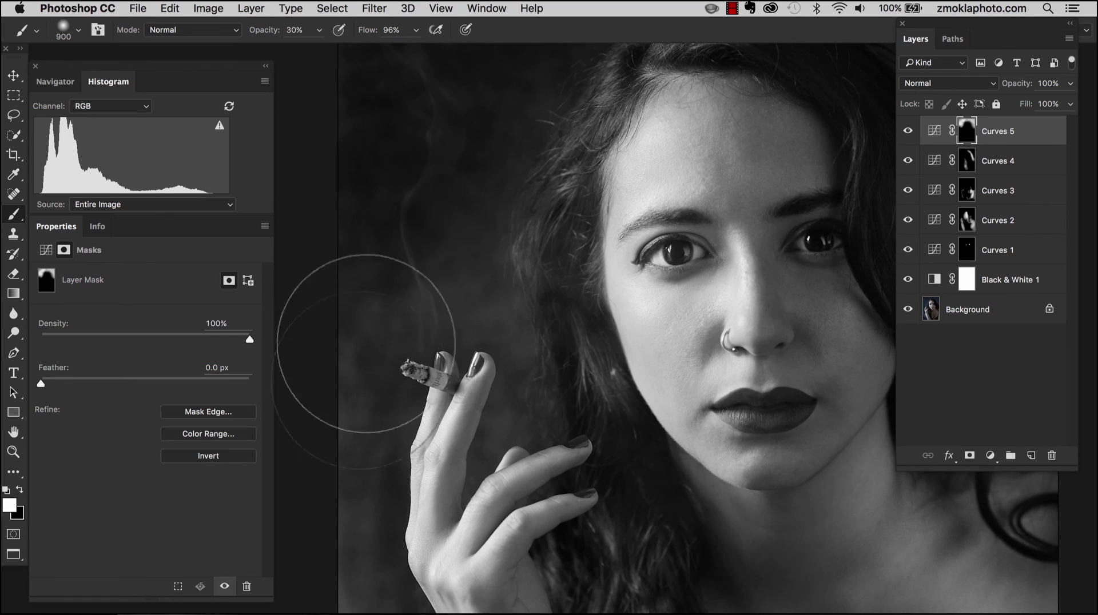
{"action": "left_click_drag", "start_coordinate": [491, 327], "coordinate": [494, 177]}
{"action": "key", "text": "bracketleft"}
{"action": "key", "text": "bracketleft"}
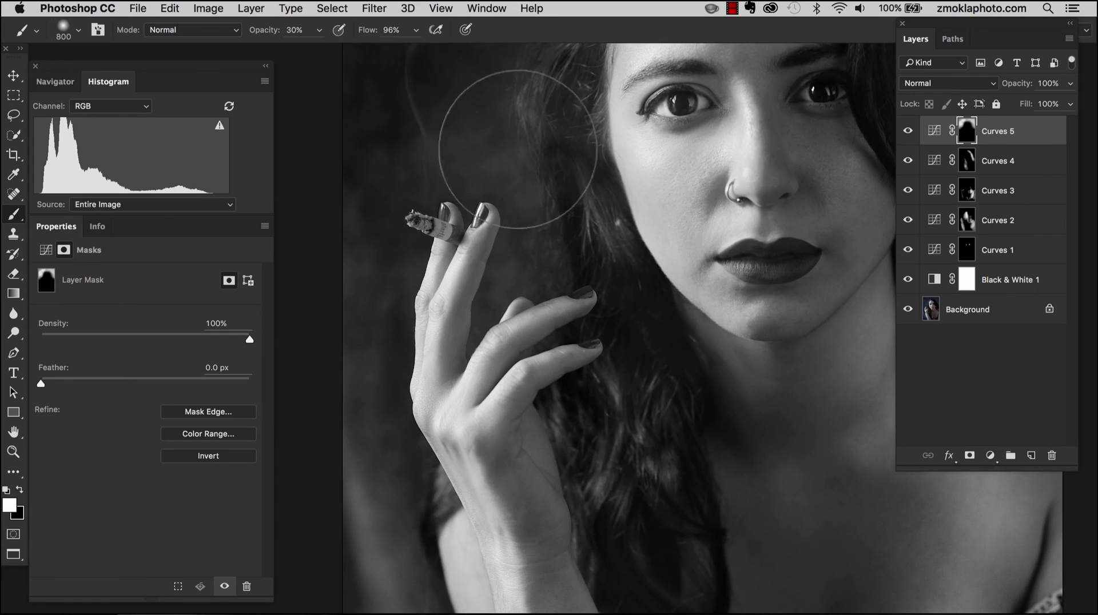
{"action": "key", "text": "bracketleft"}
{"action": "key", "text": "bracketleft"}
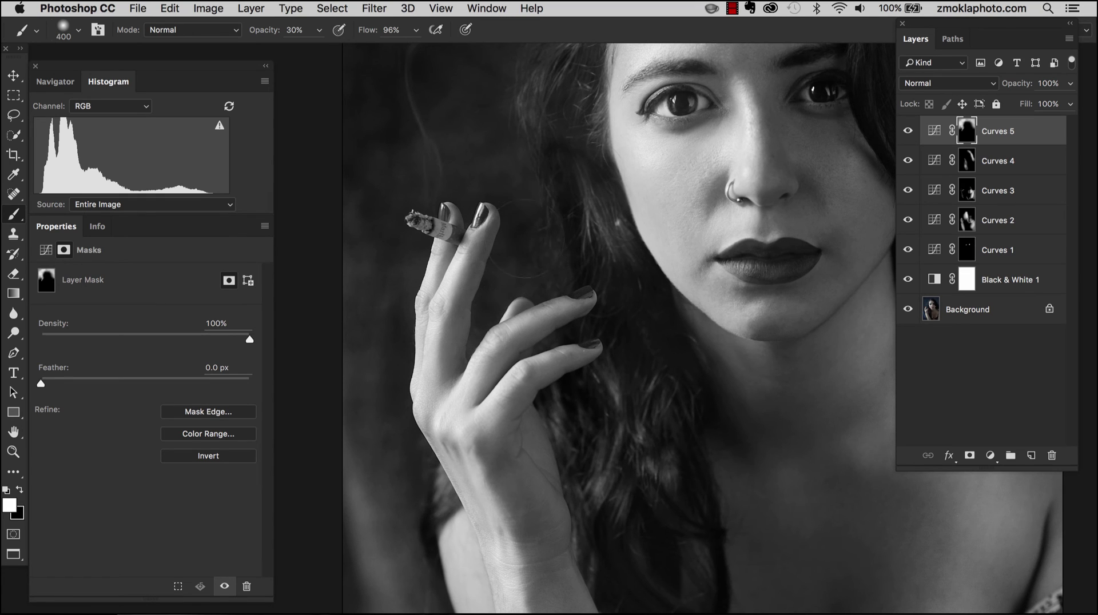
{"action": "key", "text": "bracketright"}
{"action": "key", "text": "bracketright"}
{"action": "key", "text": "bracketright"}
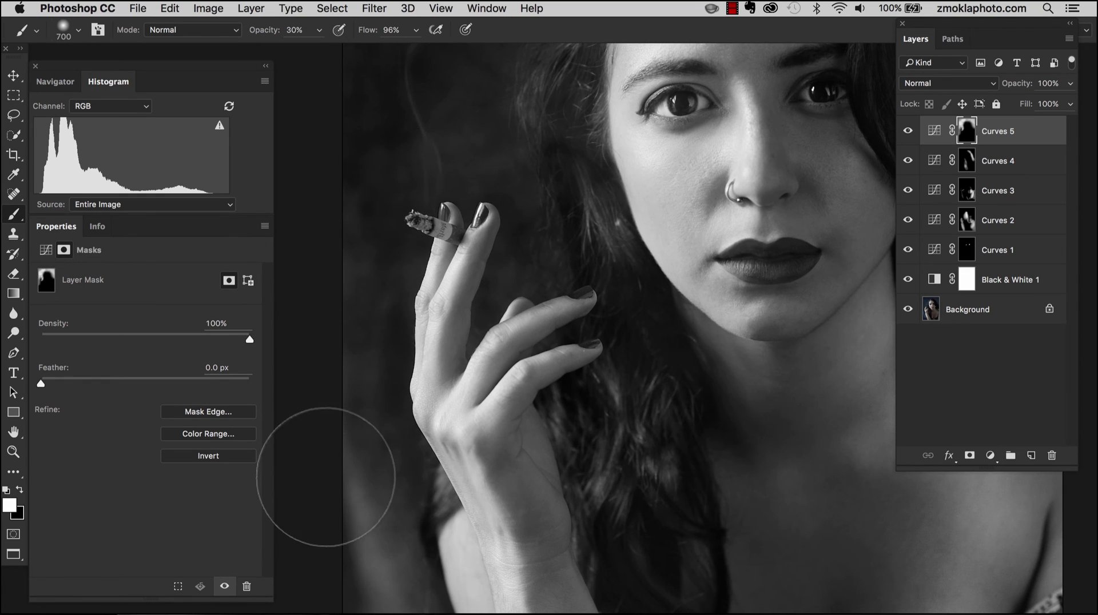
Step: Extend the Curves 5 mask over the background beside the raised arm and up past the smoke with a 1000 px brush
{"action": "key", "text": "super+minus"}
{"action": "mouse_move", "coordinate": [533, 418]}
{"action": "left_mouse_down"}
{"action": "mouse_move", "coordinate": [467, 281]}
{"action": "mouse_move", "coordinate": [473, 261]}
{"action": "left_mouse_up"}
{"action": "key", "text": "bracketright"}
{"action": "key", "text": "bracketright"}
{"action": "key", "text": "bracketright"}
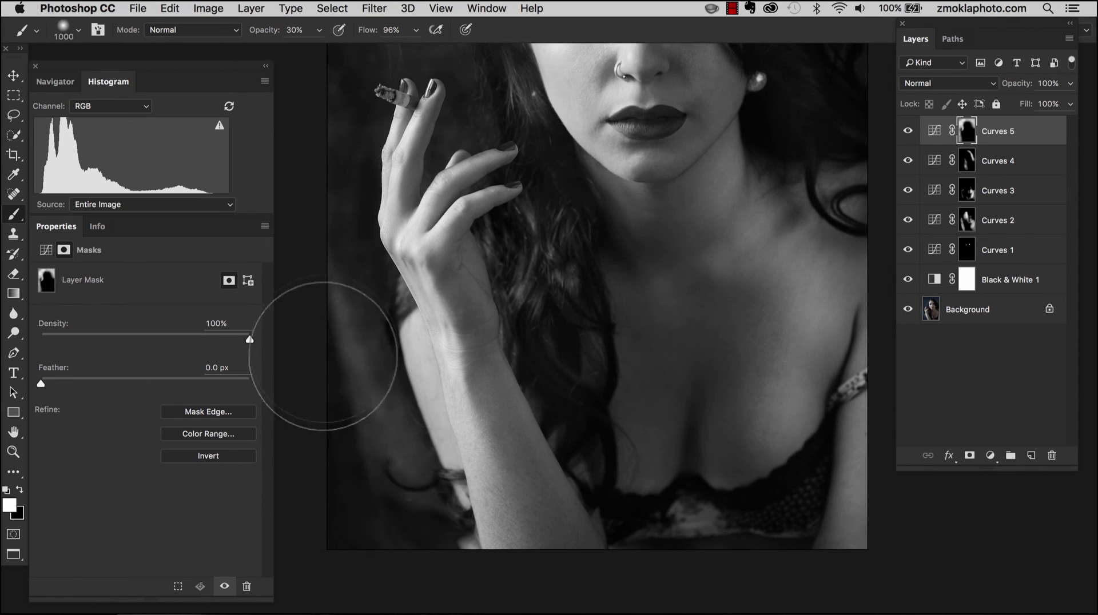
{"action": "scroll", "coordinate": [435, 228], "scroll_direction": "up", "scroll_amount": 5}
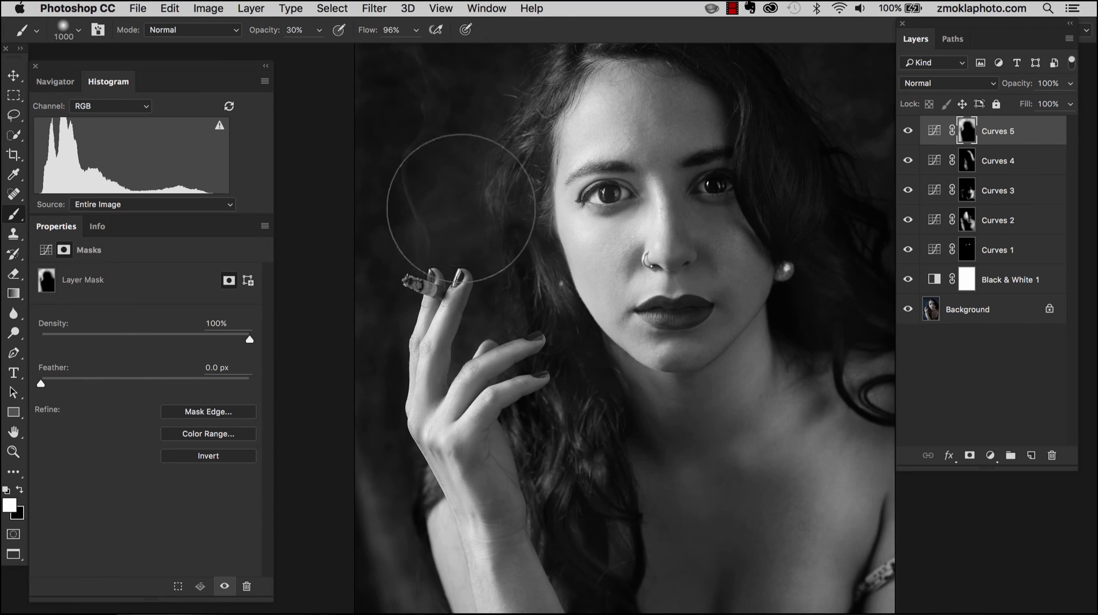
{"action": "scroll", "coordinate": [452, 265], "scroll_direction": "up", "scroll_amount": 3}
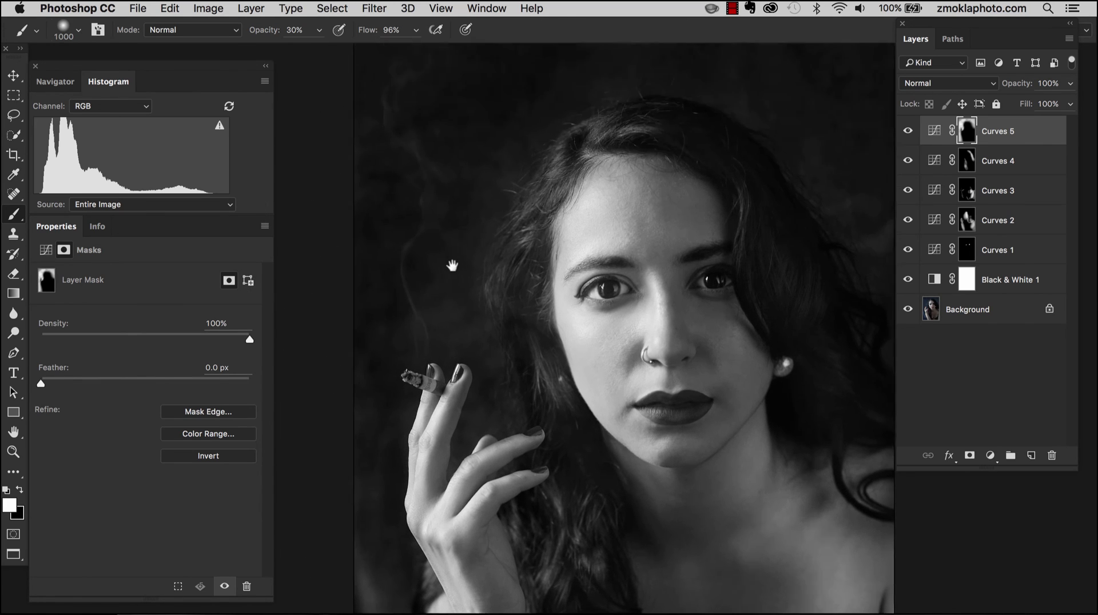
{"action": "scroll", "coordinate": [452, 265], "scroll_direction": "up", "scroll_amount": 2}
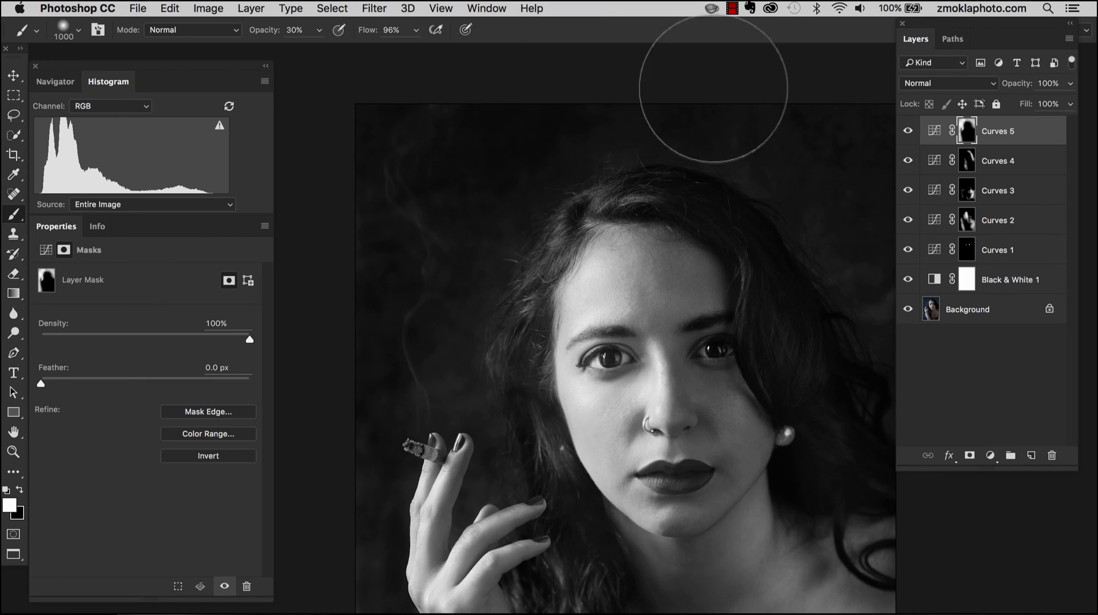
Step: Compare the whole portrait with and without the Curves 5 background darkening, leaving the layer visible
{"action": "key", "text": "super+minus"}
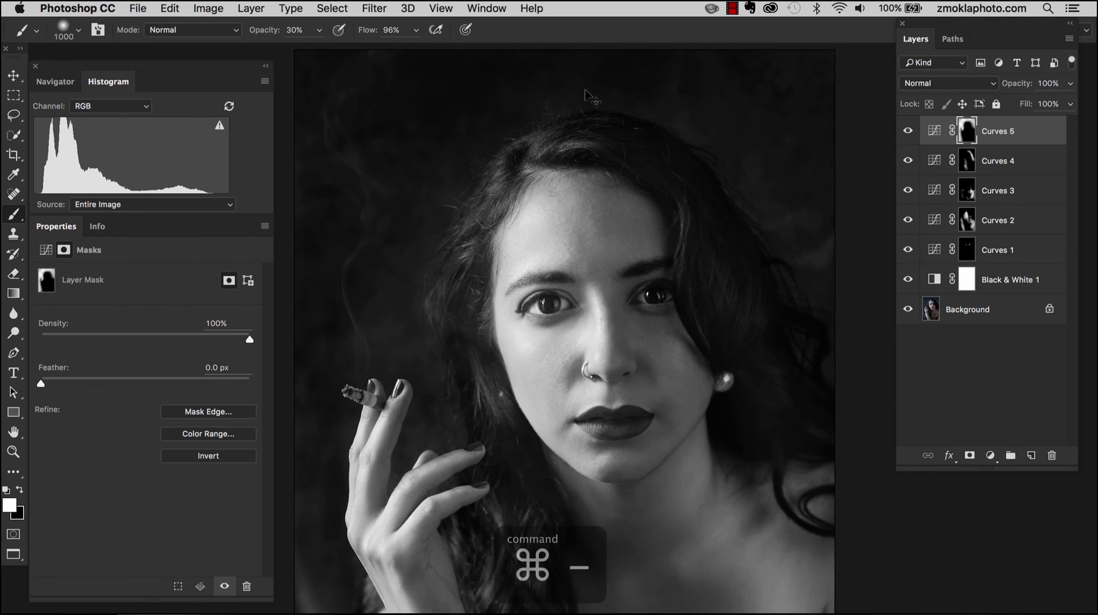
{"action": "key", "text": "super+minus"}
{"action": "scroll", "coordinate": [715, 172], "scroll_direction": "down", "scroll_amount": 1}
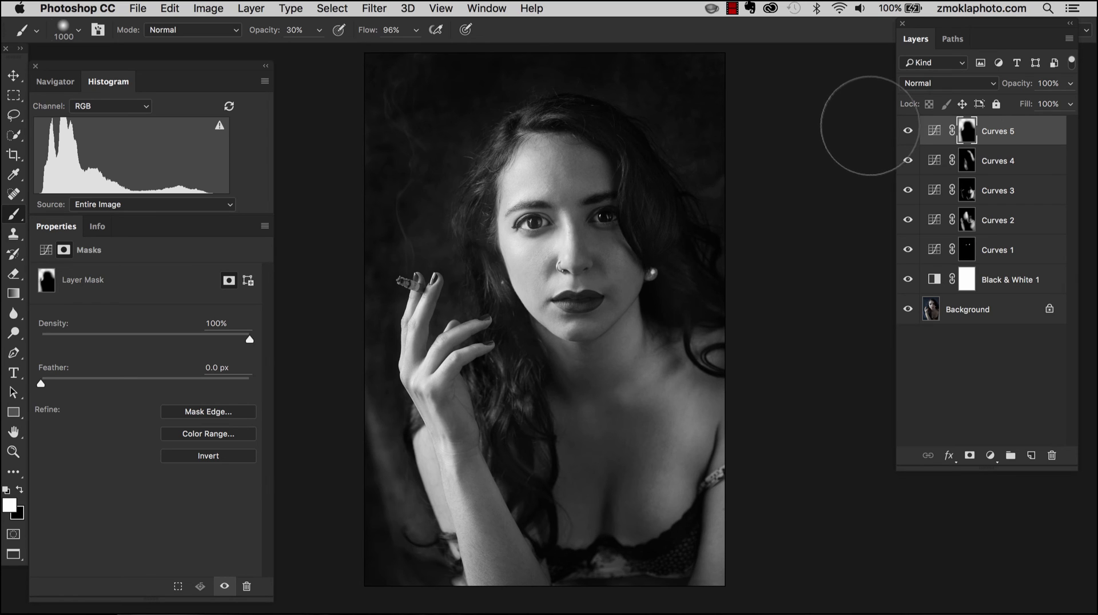
{"action": "left_click", "coordinate": [907, 132]}
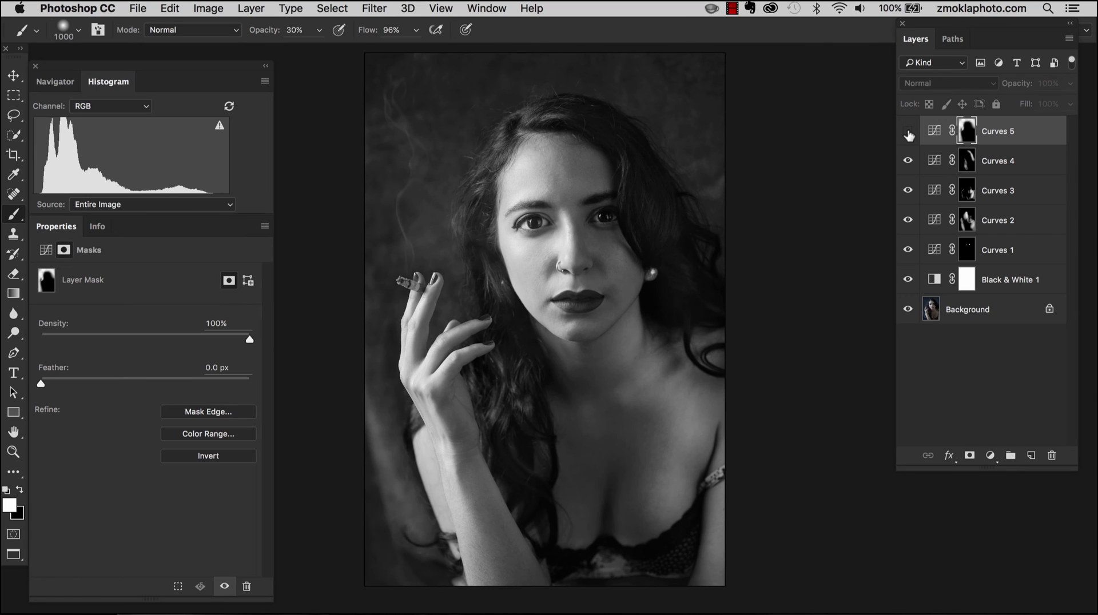
{"action": "left_click", "coordinate": [907, 133]}
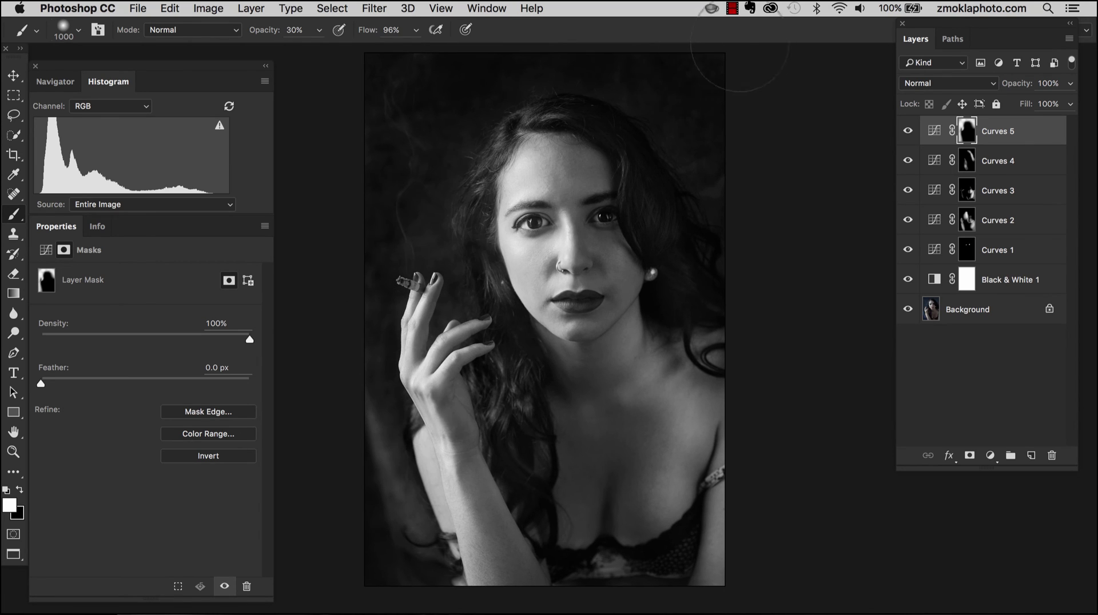
{"action": "left_click", "coordinate": [908, 132]}
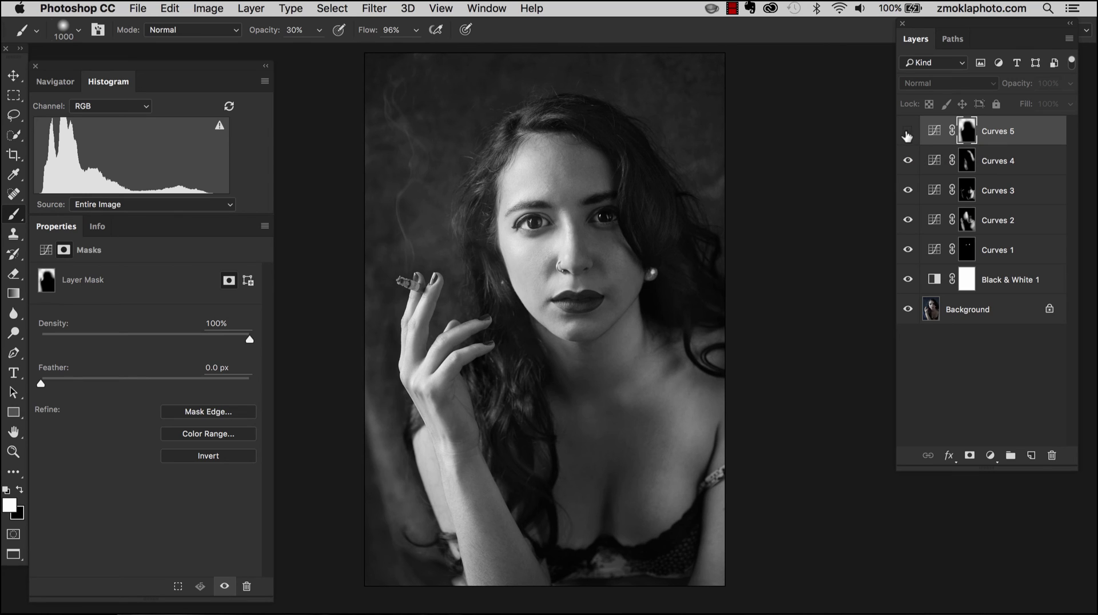
{"action": "left_click", "coordinate": [908, 132]}
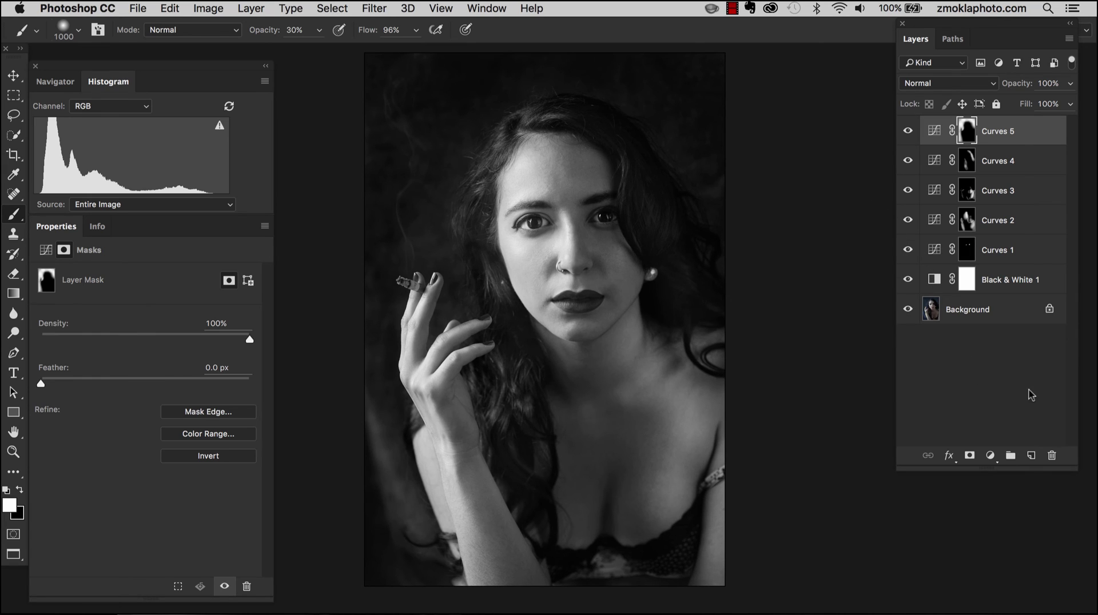
Step: Add a new Curves adjustment layer above Curves 5 and target its adjustment instead of its mask
{"action": "left_click", "coordinate": [991, 457]}
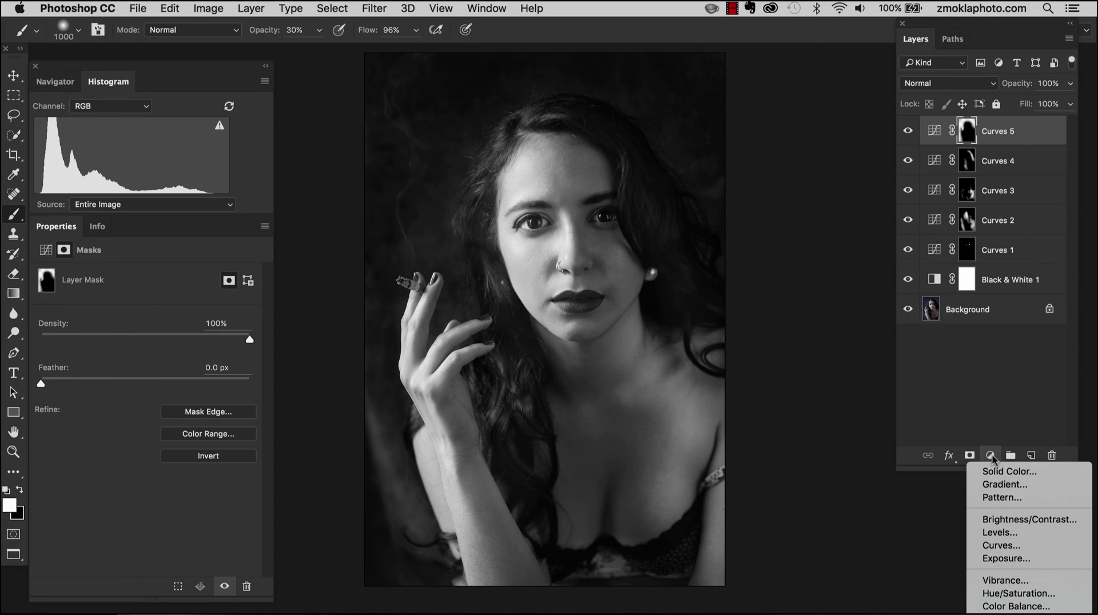
{"action": "left_click", "coordinate": [1002, 545]}
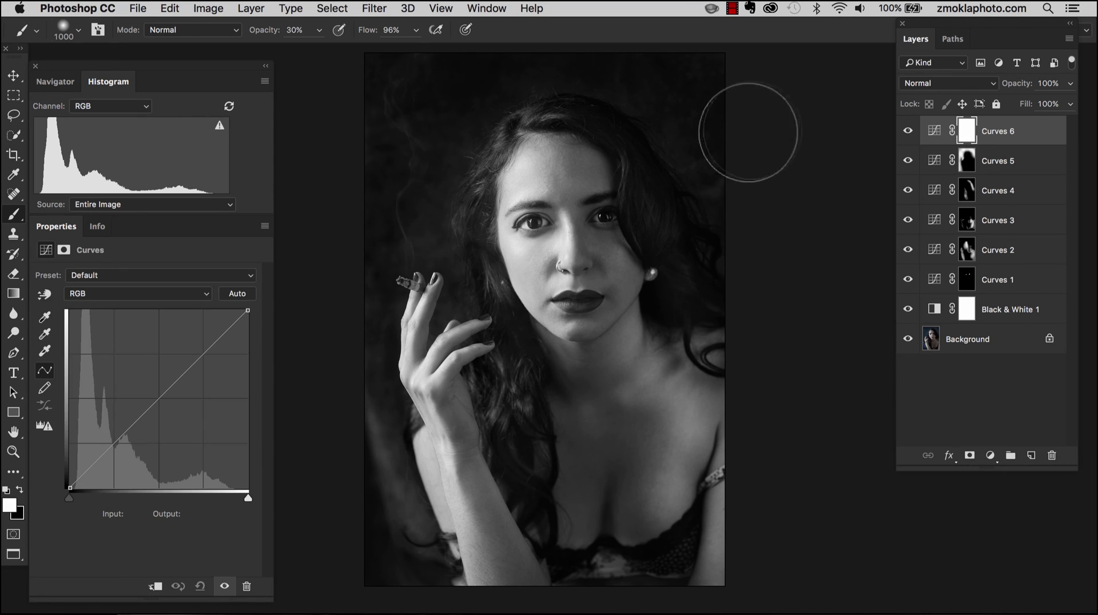
{"action": "key", "text": "super+2"}
{"action": "key", "text": "x"}
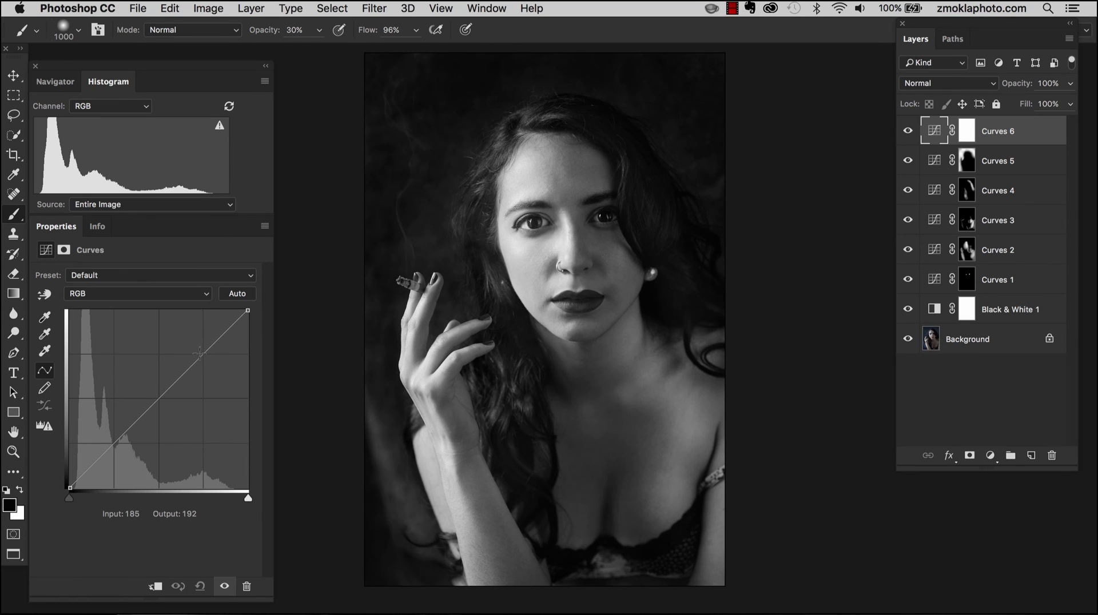
Step: Shape a contrast S-curve on Curves 6 with a raised highlight point near input 181 and a shadow point at input 86, output 81
{"action": "left_click_drag", "start_coordinate": [199, 356], "coordinate": [196, 353]}
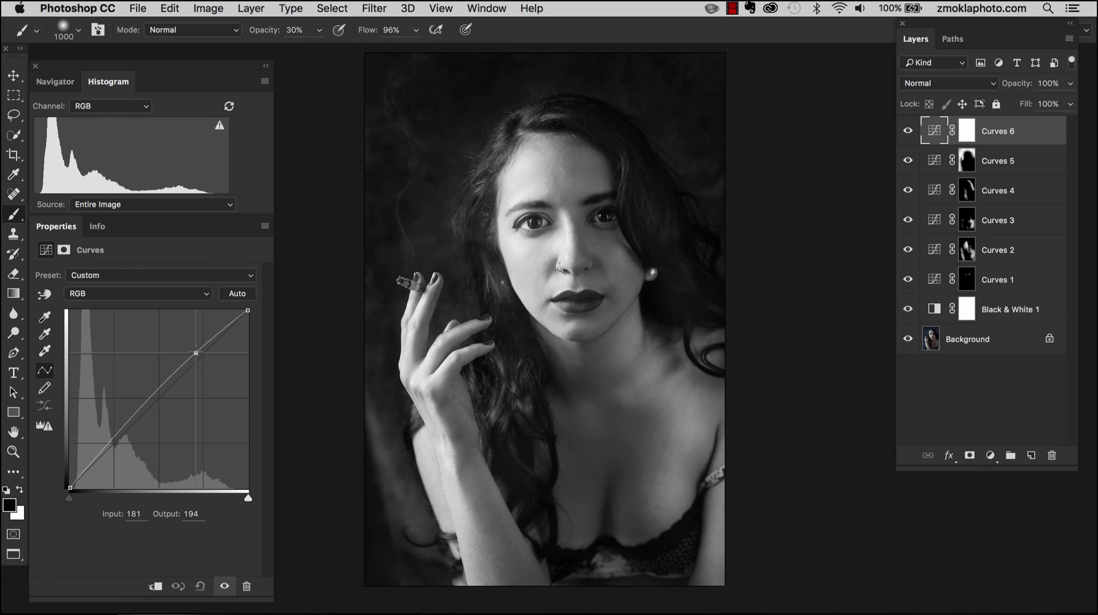
{"action": "left_click_drag", "start_coordinate": [124, 421], "coordinate": [132, 435]}
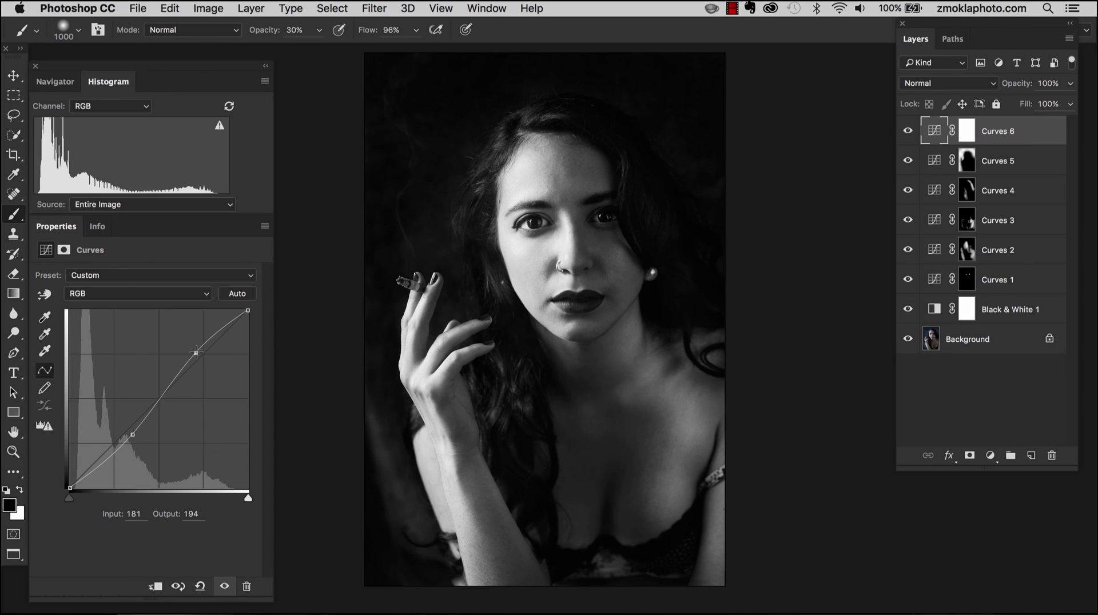
{"action": "left_click_drag", "start_coordinate": [194, 351], "coordinate": [198, 350]}
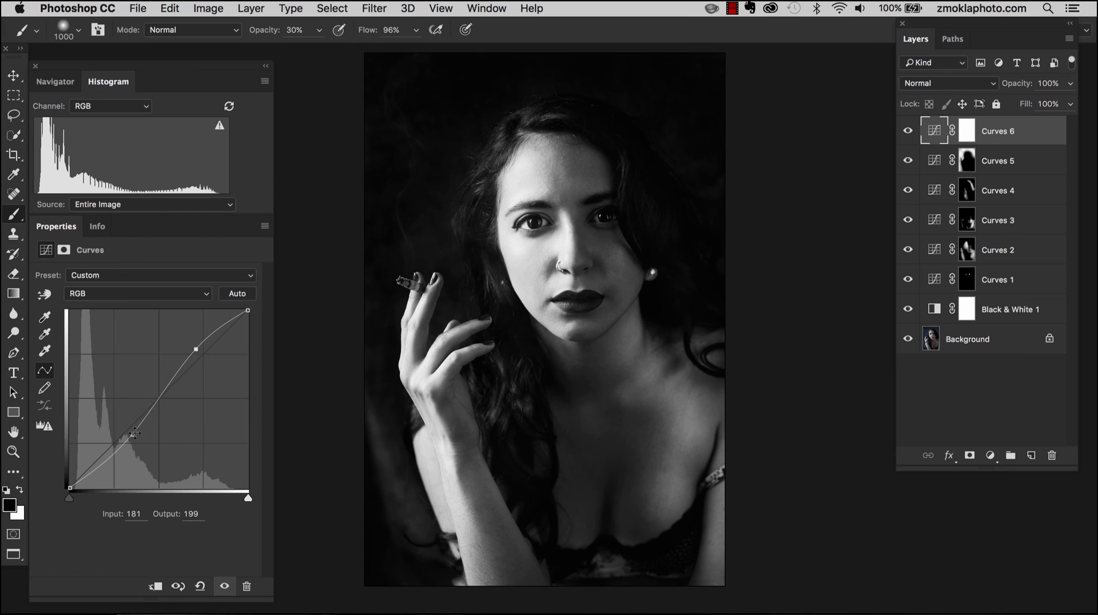
{"action": "left_click_drag", "start_coordinate": [131, 433], "coordinate": [129, 428]}
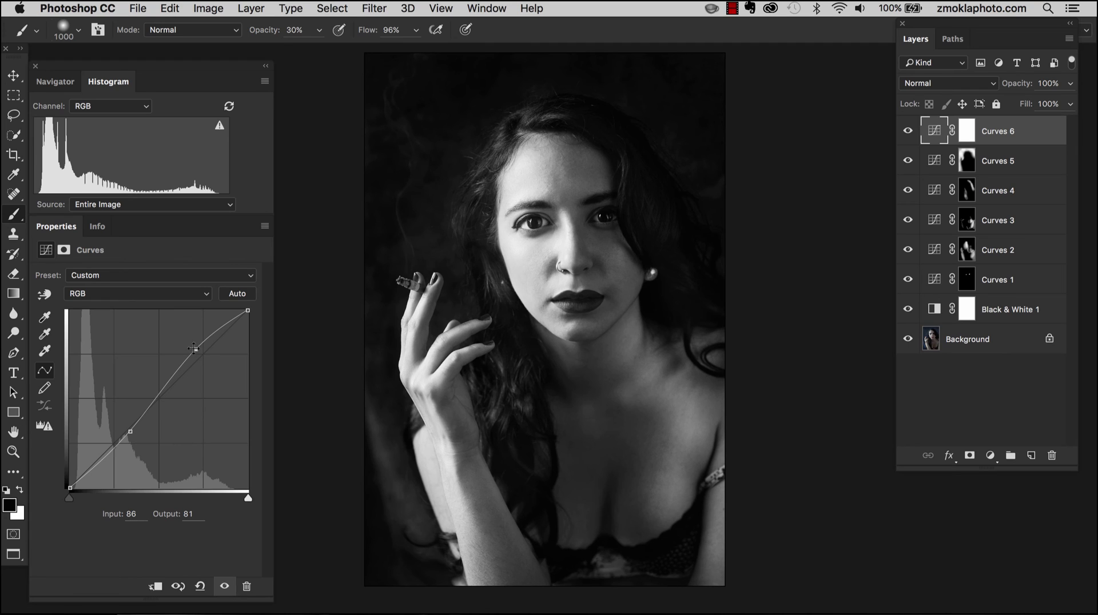
{"action": "left_click_drag", "start_coordinate": [193, 349], "coordinate": [193, 346]}
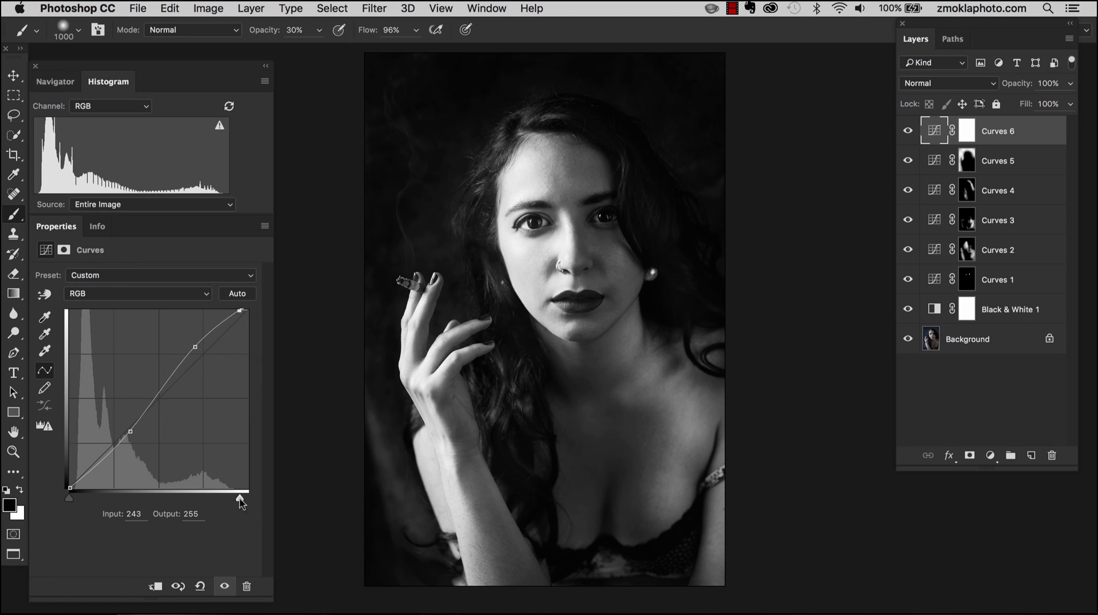
Step: Move the Curves 6 white point to input 240 and inspect the face and hand up close
{"action": "left_click_drag", "start_coordinate": [238, 502], "coordinate": [234, 502]}
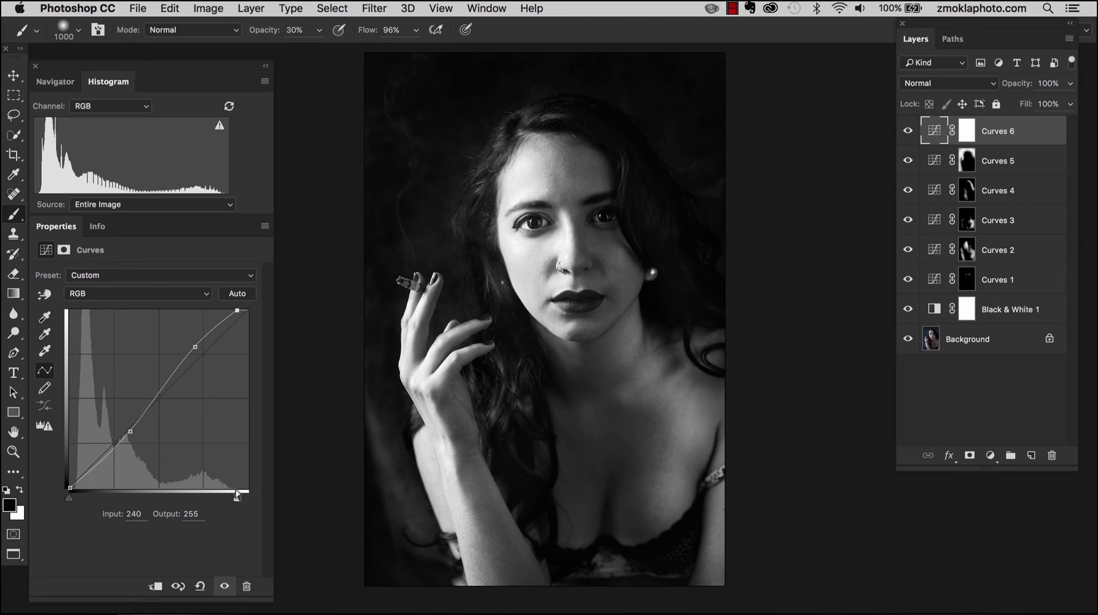
{"action": "key", "text": "super+equal"}
{"action": "key", "text": "super+equal"}
{"action": "key", "text": "super+equal"}
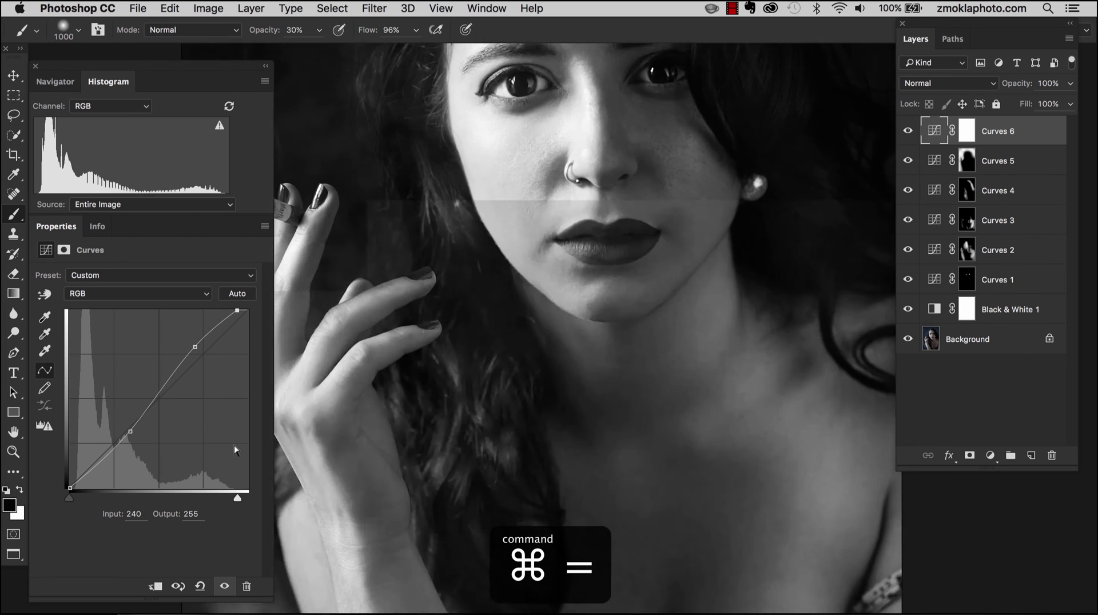
Step: Fine-tune the Curves 6 white point to input 239 and check the face and the whole portrait
{"action": "scroll", "coordinate": [587, 381], "scroll_direction": "up", "scroll_amount": 10}
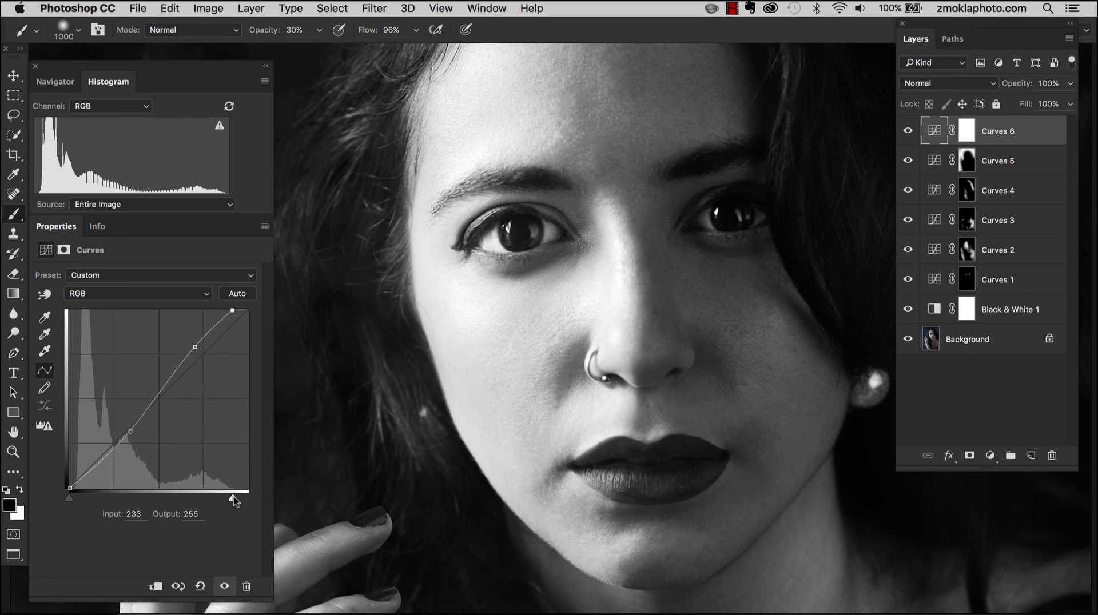
{"action": "key", "text": "super+minus"}
{"action": "key", "text": "super+minus"}
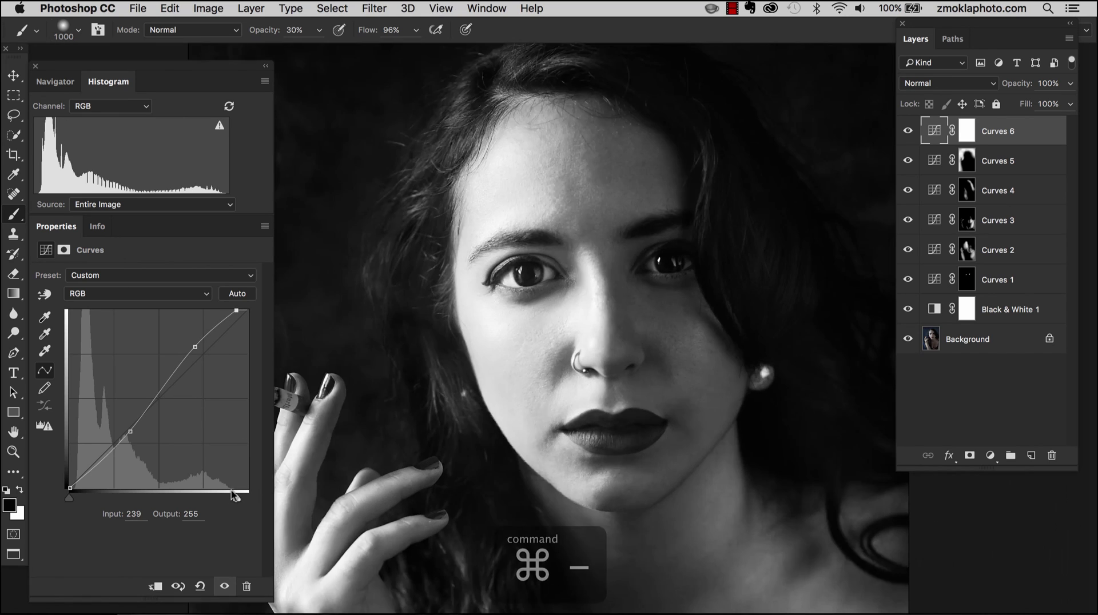
{"action": "key", "text": "super+minus"}
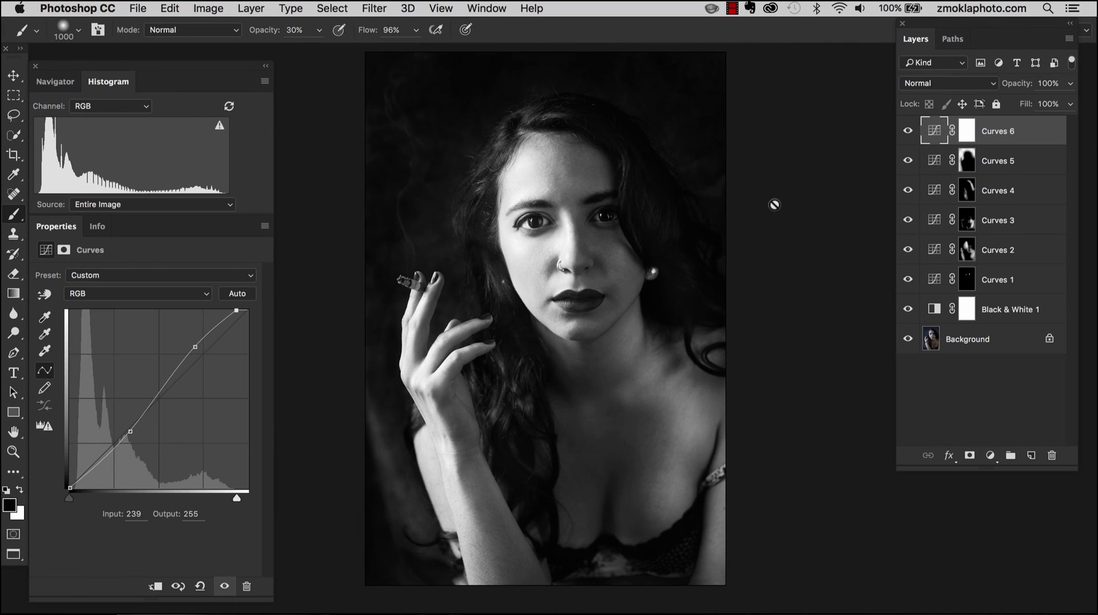
Step: Compare Curves 2 on and off, then brighten the shoulder, neck and chest by painting white at 30% opacity on its mask
{"action": "left_click", "coordinate": [907, 252]}
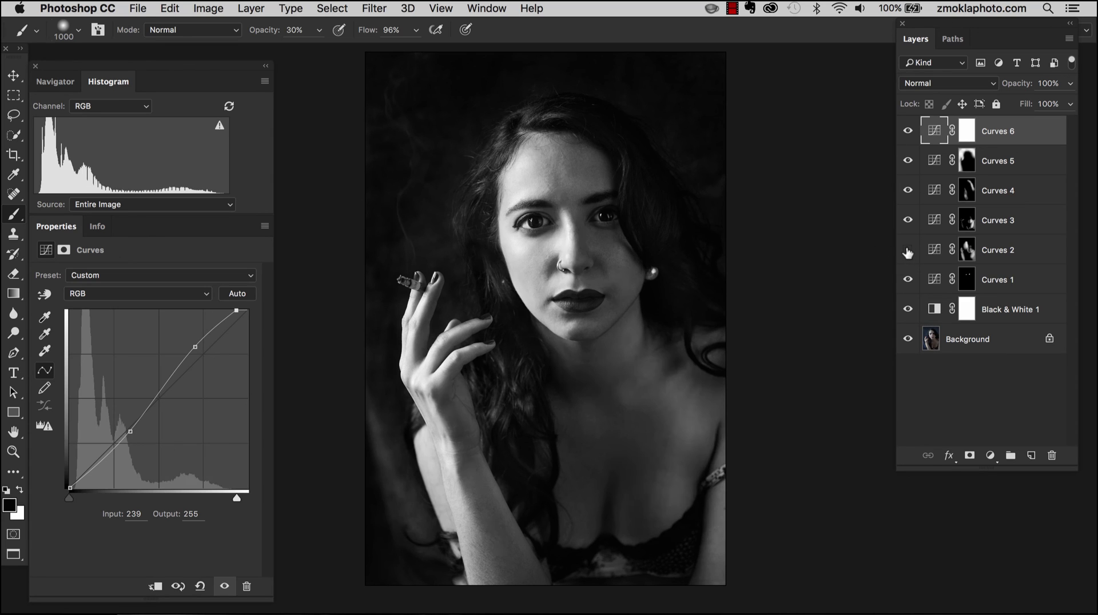
{"action": "left_click", "coordinate": [907, 252]}
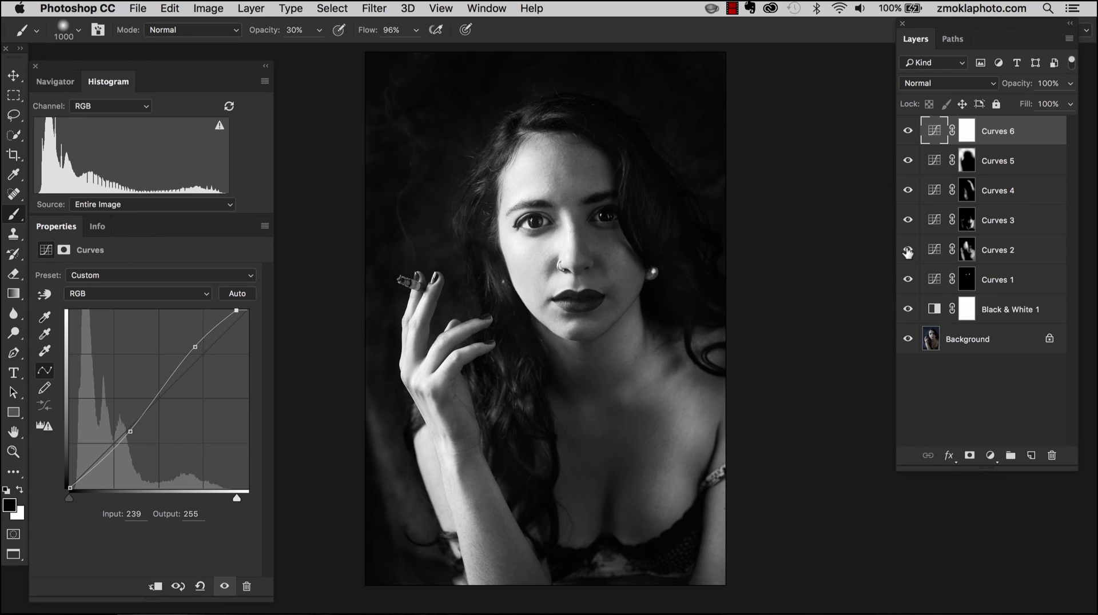
{"action": "left_click", "coordinate": [967, 251]}
{"action": "key", "text": "x"}
{"action": "left_click_drag", "start_coordinate": [706, 387], "coordinate": [686, 406]}
{"action": "key", "text": "bracketleft"}
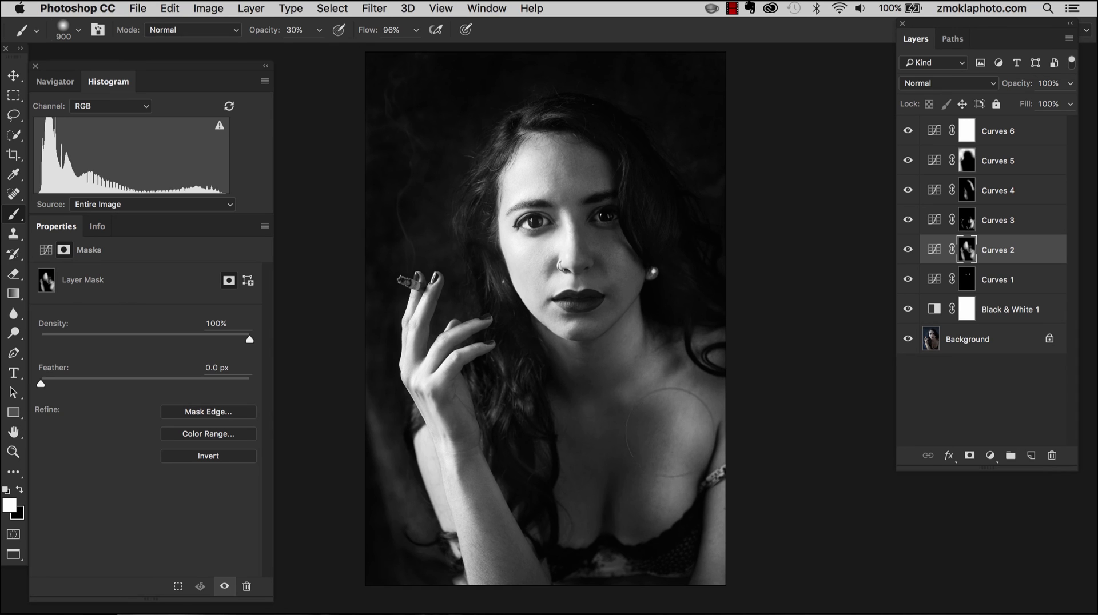
{"action": "key", "text": "bracketright"}
{"action": "key", "text": "bracketright"}
{"action": "key", "text": "bracketright"}
{"action": "key", "text": "bracketright"}
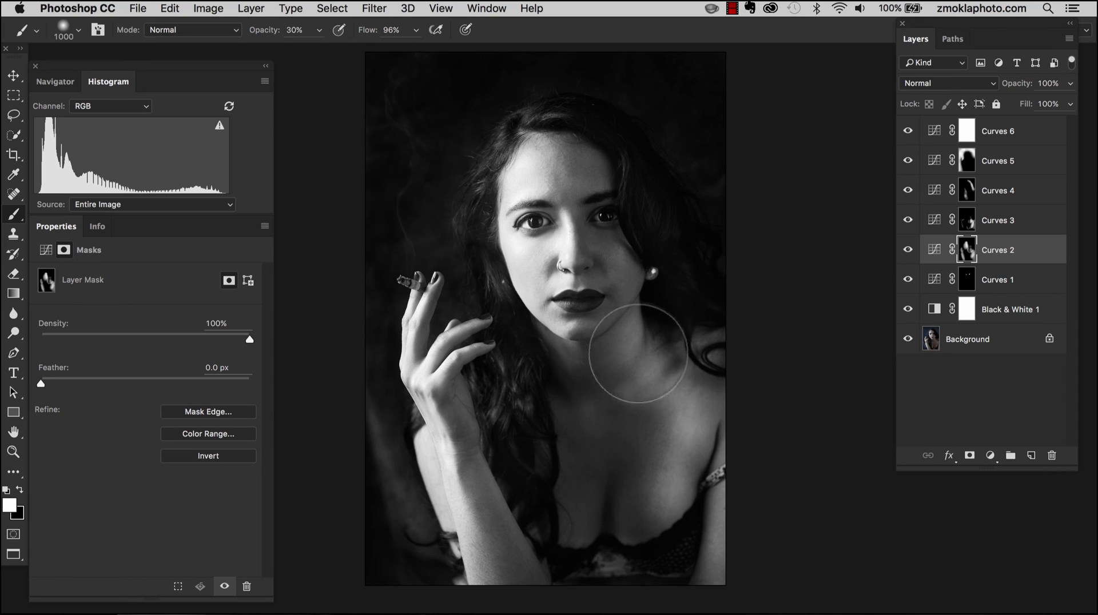
{"action": "mouse_move", "coordinate": [629, 361]}
{"action": "left_mouse_down"}
{"action": "mouse_move", "coordinate": [617, 382]}
{"action": "mouse_move", "coordinate": [668, 360]}
{"action": "mouse_move", "coordinate": [640, 407]}
{"action": "mouse_move", "coordinate": [609, 421]}
{"action": "mouse_move", "coordinate": [645, 422]}
{"action": "left_mouse_up"}
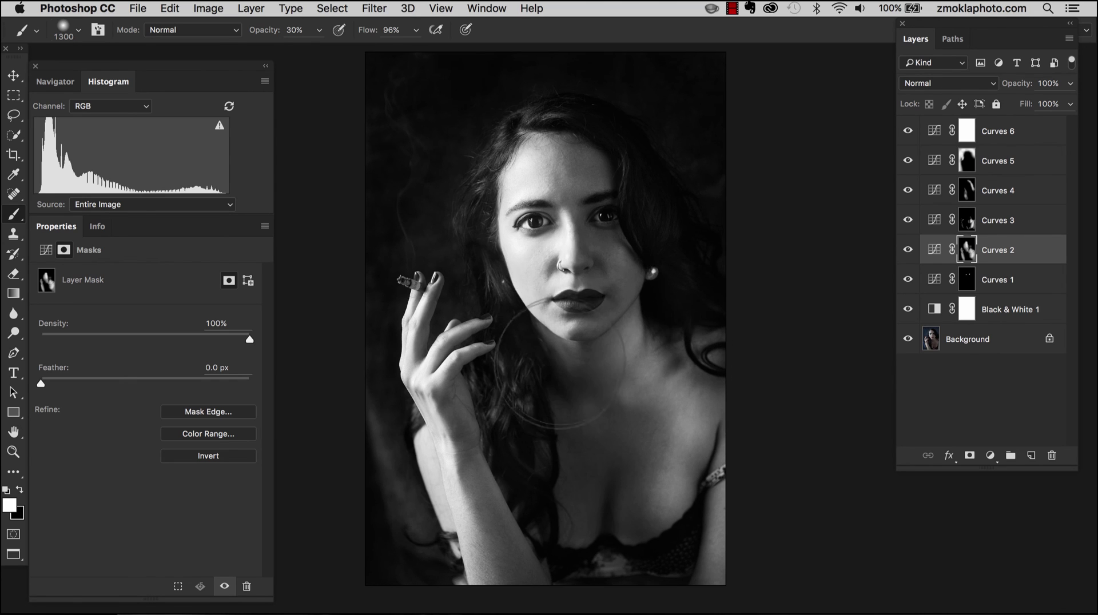
{"action": "mouse_move", "coordinate": [680, 390]}
{"action": "left_mouse_down"}
{"action": "mouse_move", "coordinate": [652, 483]}
{"action": "mouse_move", "coordinate": [660, 408]}
{"action": "mouse_move", "coordinate": [649, 491]}
{"action": "mouse_move", "coordinate": [645, 421]}
{"action": "mouse_move", "coordinate": [638, 511]}
{"action": "mouse_move", "coordinate": [657, 383]}
{"action": "mouse_move", "coordinate": [651, 369]}
{"action": "mouse_move", "coordinate": [641, 444]}
{"action": "mouse_move", "coordinate": [649, 411]}
{"action": "mouse_move", "coordinate": [641, 348]}
{"action": "left_mouse_up"}
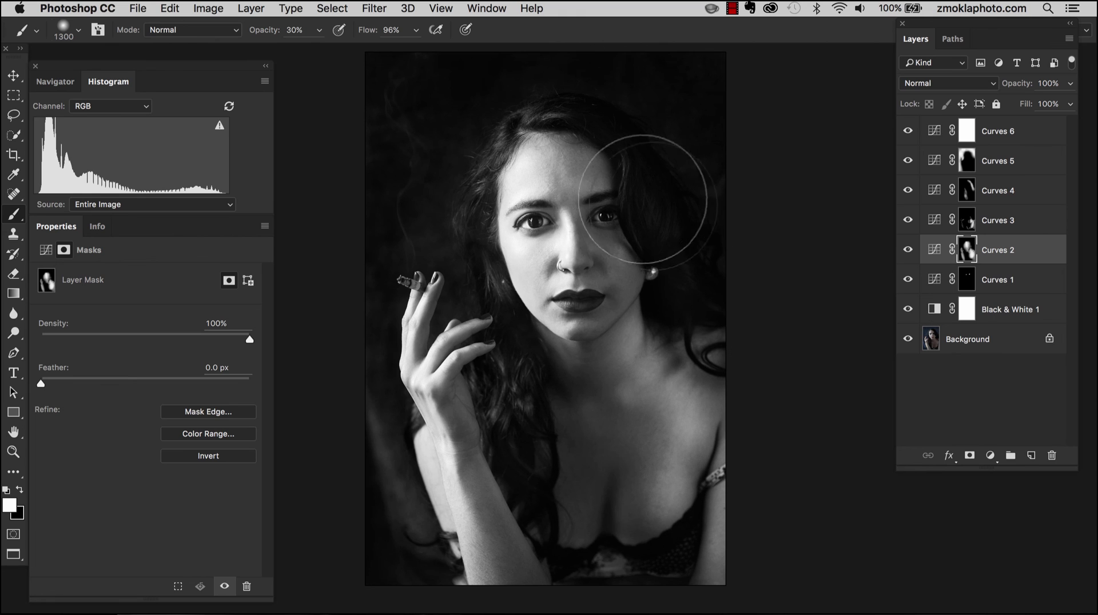
Step: Paint white at 30% opacity over the dark hair beside the face on the Curves 2 mask, using a 900-pixel brush
{"action": "key", "text": "super+equal"}
{"action": "key", "text": "super+equal"}
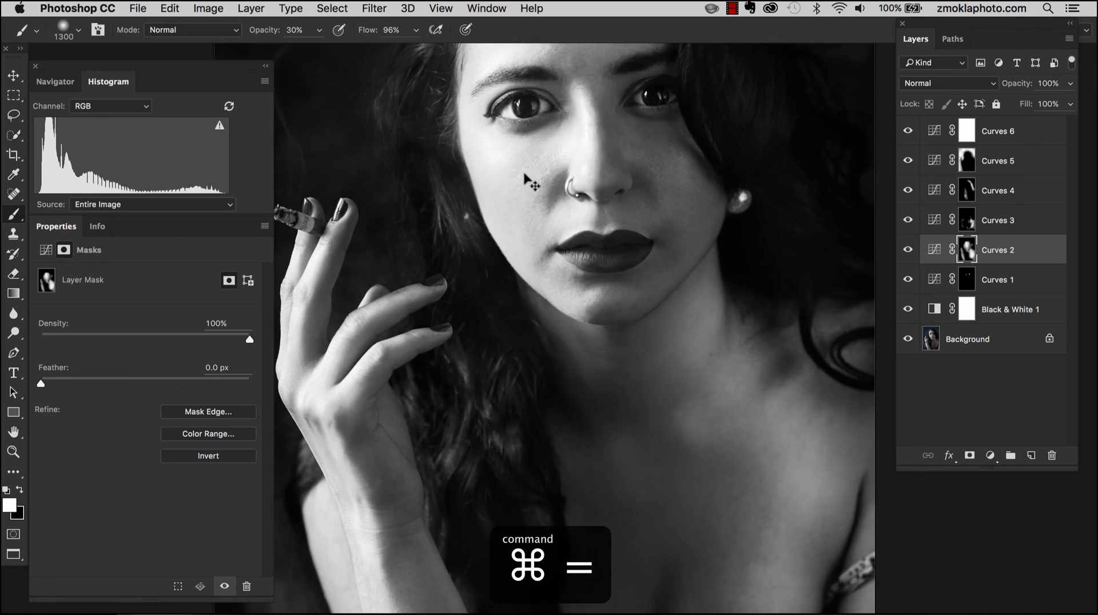
{"action": "mouse_move", "coordinate": [589, 317]}
{"action": "left_mouse_down"}
{"action": "mouse_move", "coordinate": [514, 386]}
{"action": "mouse_move", "coordinate": [446, 476]}
{"action": "left_mouse_up"}
{"action": "key", "text": "bracketleft"}
{"action": "key", "text": "bracketleft"}
{"action": "key", "text": "bracketleft"}
{"action": "key", "text": "bracketleft"}
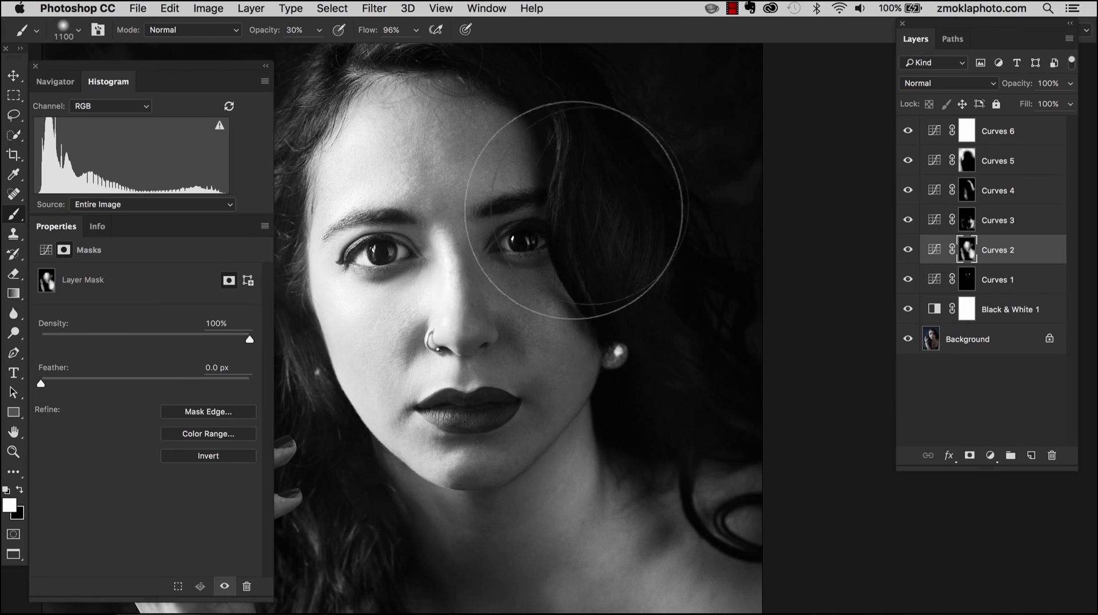
{"action": "mouse_move", "coordinate": [689, 132]}
{"action": "left_mouse_down"}
{"action": "mouse_move", "coordinate": [689, 226]}
{"action": "mouse_move", "coordinate": [677, 170]}
{"action": "mouse_move", "coordinate": [647, 216]}
{"action": "mouse_move", "coordinate": [667, 270]}
{"action": "left_mouse_up"}
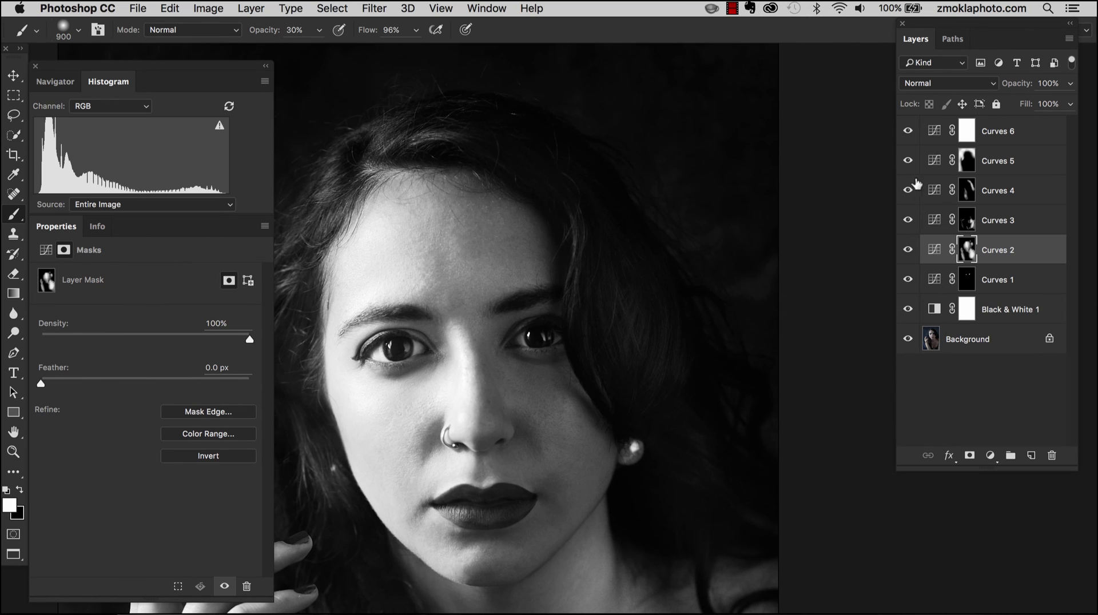
Step: Compare the image with and without Curves 4 and Curves 5, leaving both visible, and target the Curves 5 mask
{"action": "left_click", "coordinate": [908, 192]}
{"action": "left_click", "coordinate": [908, 191]}
{"action": "left_click", "coordinate": [908, 161]}
{"action": "left_click", "coordinate": [907, 161]}
{"action": "left_click", "coordinate": [966, 162]}
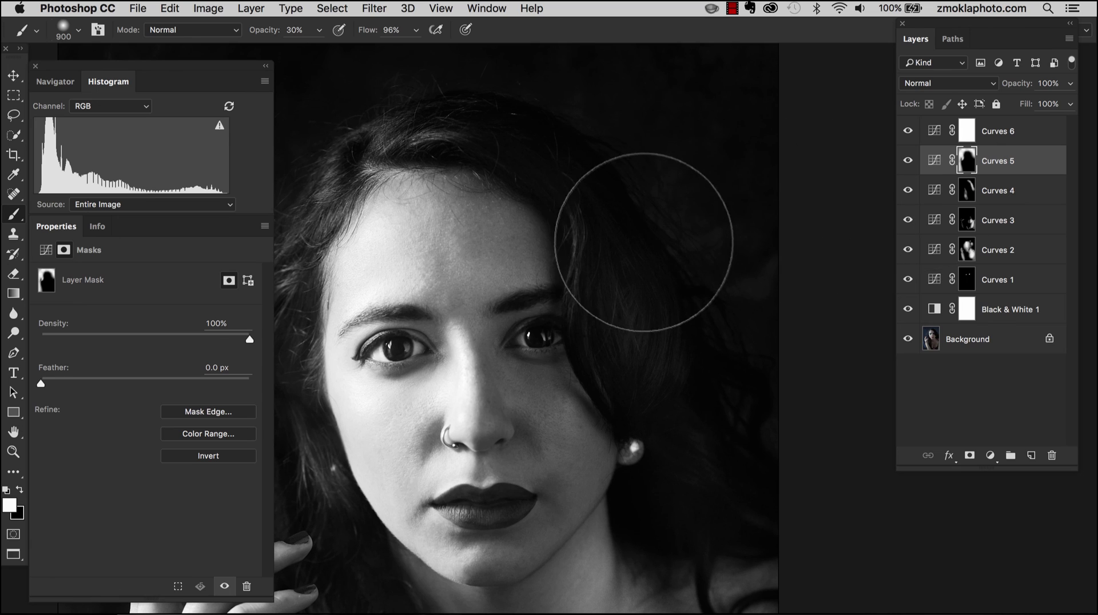
Step: Paint white at 100% opacity over the hair beside the face on the Curves 5 mask with a 300-pixel brush
{"action": "key", "text": "bracketleft"}
{"action": "key", "text": "bracketleft"}
{"action": "key", "text": "bracketleft"}
{"action": "key", "text": "bracketleft"}
{"action": "key", "text": "bracketleft"}
{"action": "key", "text": "bracketleft"}
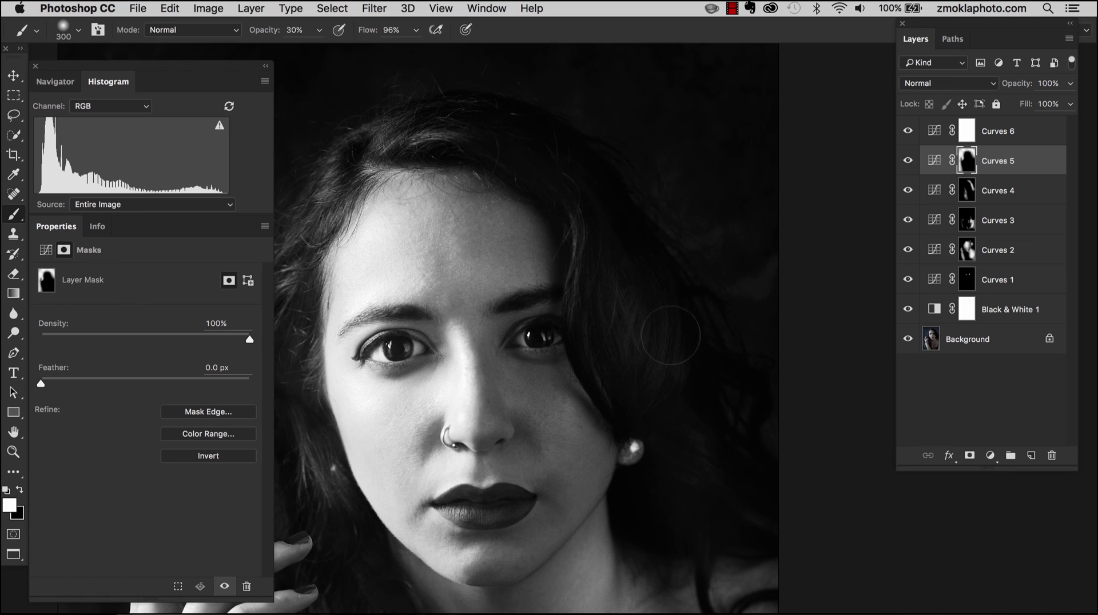
{"action": "key", "text": "0"}
{"action": "left_click", "coordinate": [659, 287]}
{"action": "mouse_move", "coordinate": [659, 287]}
{"action": "left_mouse_down"}
{"action": "mouse_move", "coordinate": [649, 259]}
{"action": "mouse_move", "coordinate": [695, 346]}
{"action": "mouse_move", "coordinate": [689, 280]}
{"action": "mouse_move", "coordinate": [626, 184]}
{"action": "mouse_move", "coordinate": [633, 207]}
{"action": "left_mouse_up"}
Step: Bring back hair detail beside the face by painting black at 60% opacity with a 400-pixel brush on the Curves 5 mask
{"action": "key", "text": "x"}
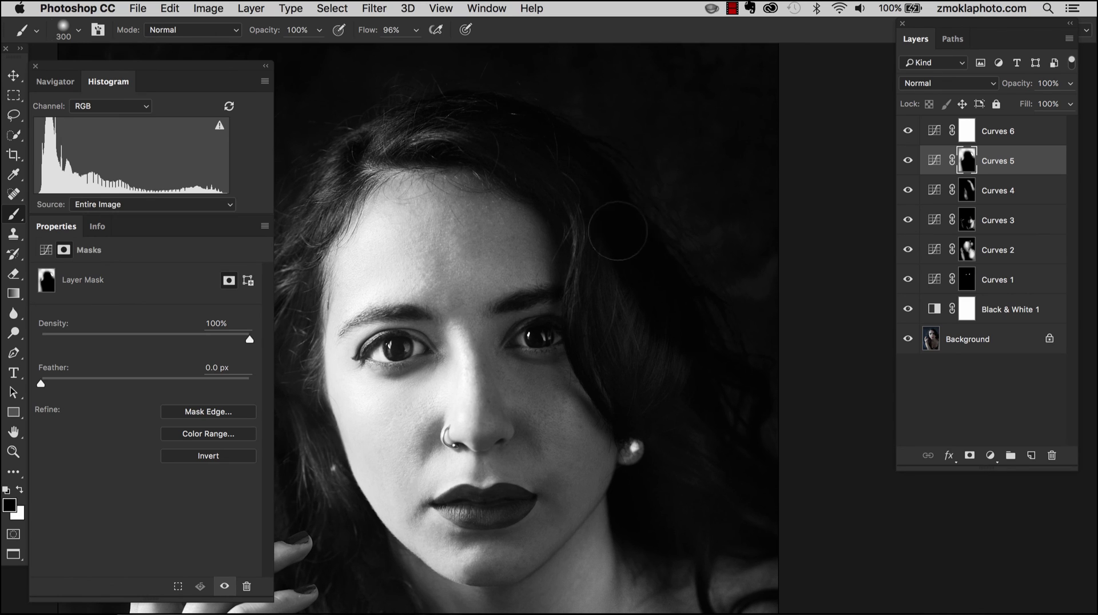
{"action": "key", "text": "bracketright"}
{"action": "key", "text": "6"}
{"action": "mouse_move", "coordinate": [572, 201]}
{"action": "left_mouse_down"}
{"action": "mouse_move", "coordinate": [526, 141]}
{"action": "mouse_move", "coordinate": [650, 246]}
{"action": "mouse_move", "coordinate": [633, 245]}
{"action": "mouse_move", "coordinate": [669, 336]}
{"action": "mouse_move", "coordinate": [617, 256]}
{"action": "mouse_move", "coordinate": [684, 366]}
{"action": "left_mouse_up"}
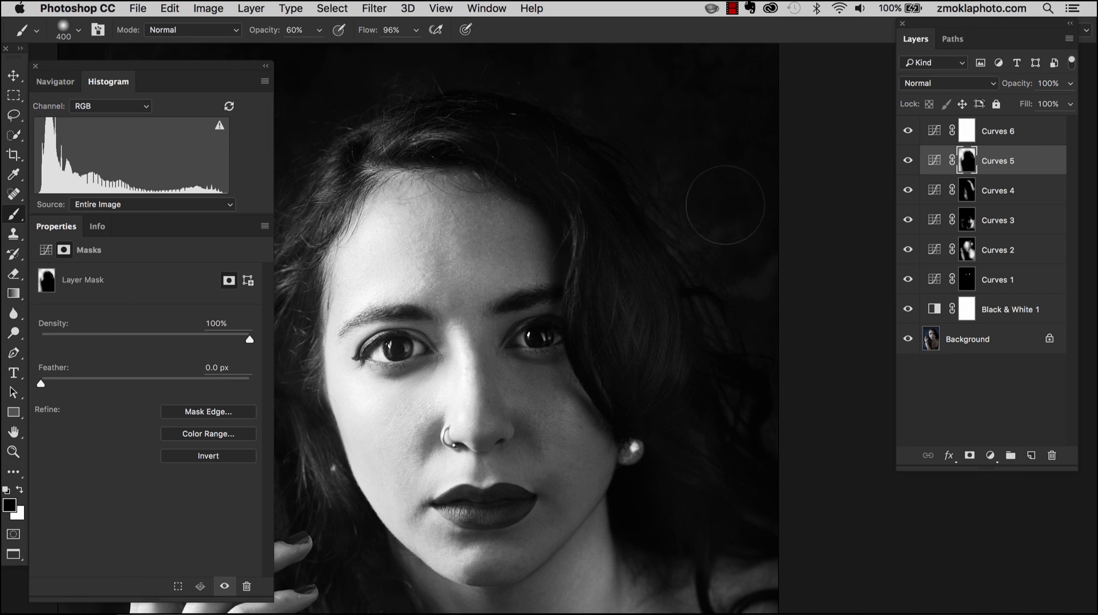
{"action": "key", "text": "x"}
{"action": "key", "text": "super+minus"}
{"action": "key", "text": "super+minus"}
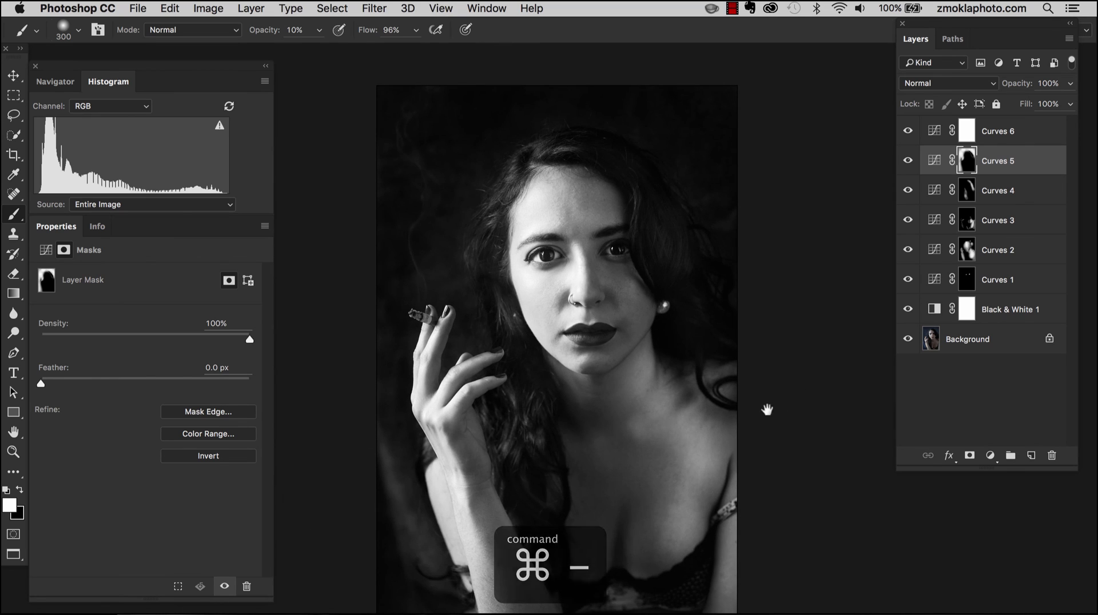
{"action": "left_click_drag", "start_coordinate": [767, 409], "coordinate": [774, 382]}
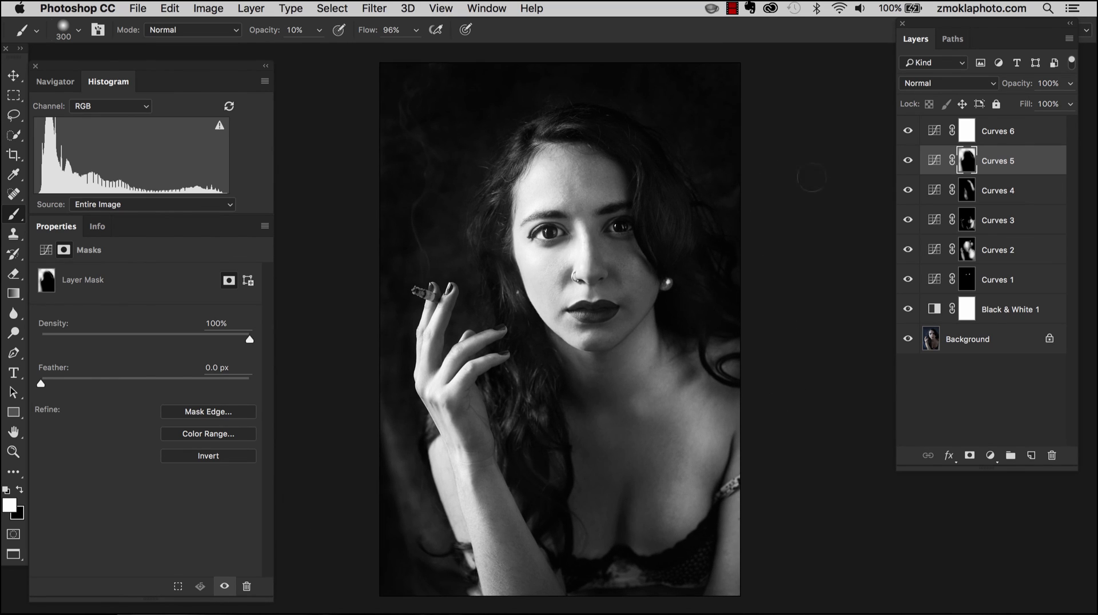
Step: Stamp all visible layers into a new layer above Curves 6 and set its blend mode to Overlay
{"action": "left_click", "coordinate": [993, 131]}
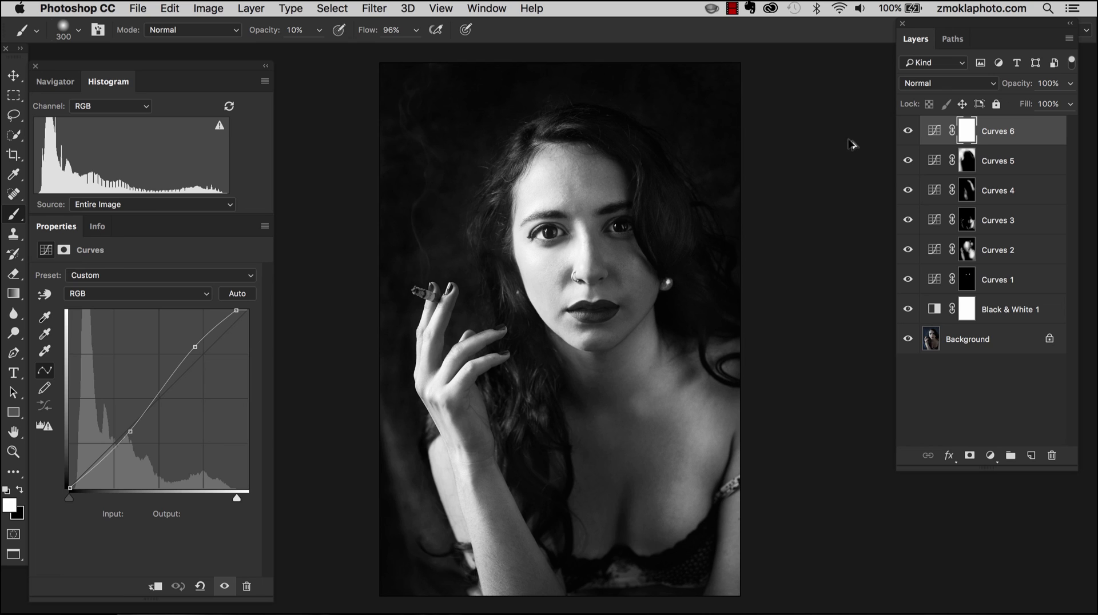
{"action": "key", "text": "alt+shift+super+e"}
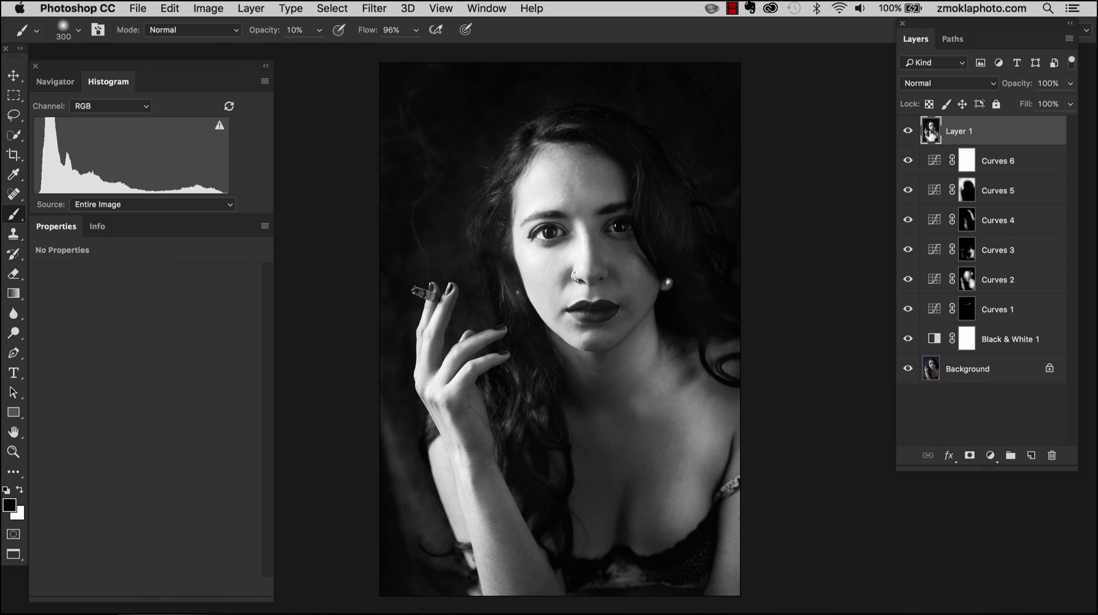
{"action": "key", "text": "super+equal"}
{"action": "key", "text": "super+equal"}
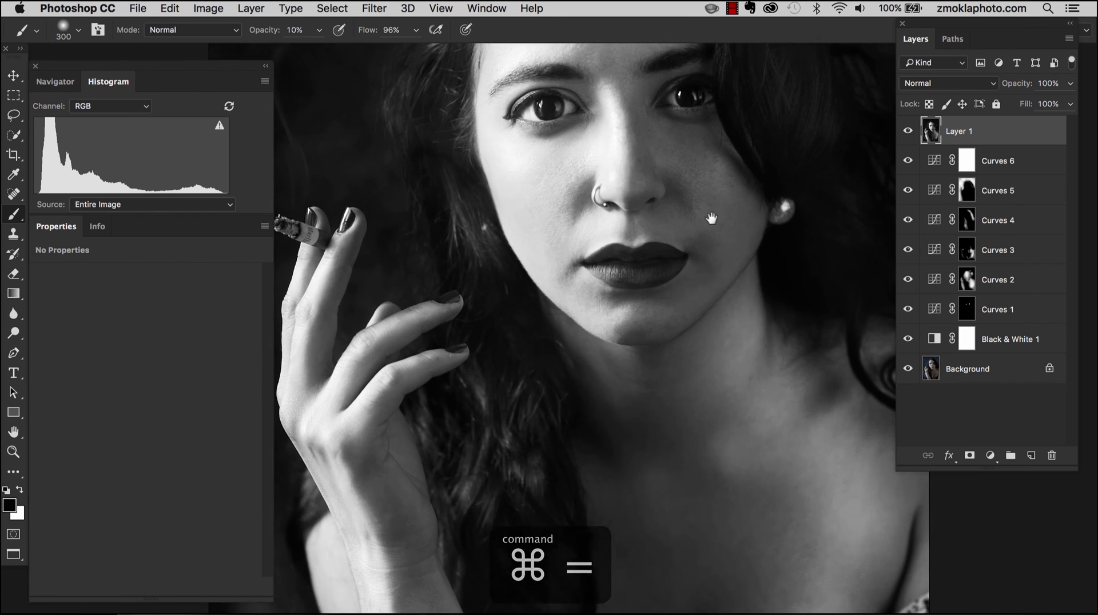
{"action": "left_click_drag", "start_coordinate": [711, 219], "coordinate": [674, 294]}
{"action": "key", "text": "super+equal"}
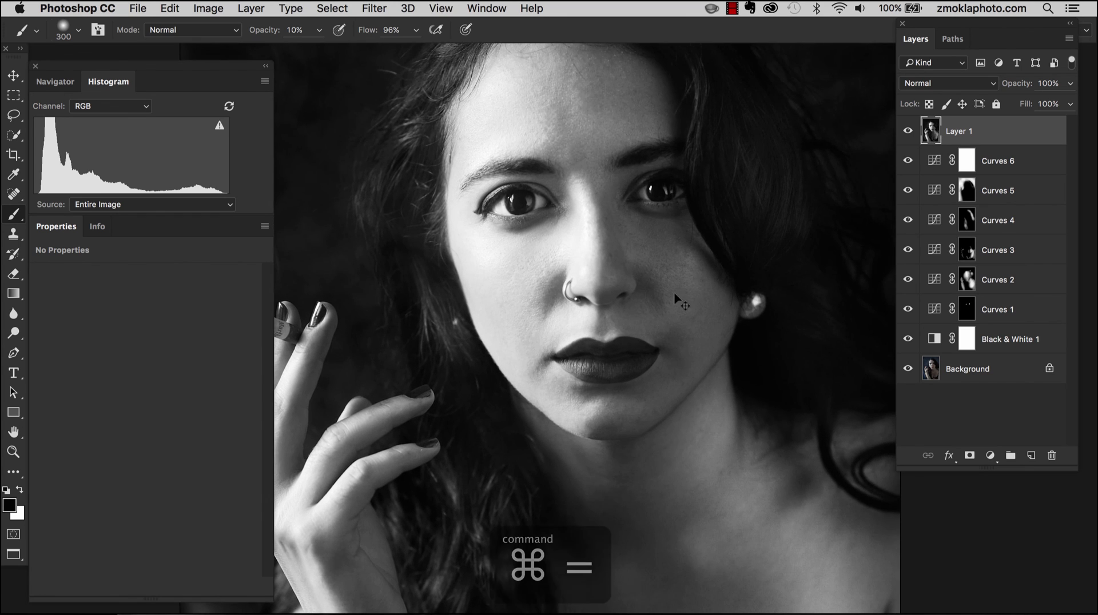
{"action": "mouse_move", "coordinate": [598, 186]}
{"action": "left_mouse_down"}
{"action": "mouse_move", "coordinate": [557, 277]}
{"action": "mouse_move", "coordinate": [557, 294]}
{"action": "mouse_move", "coordinate": [583, 300]}
{"action": "left_mouse_up"}
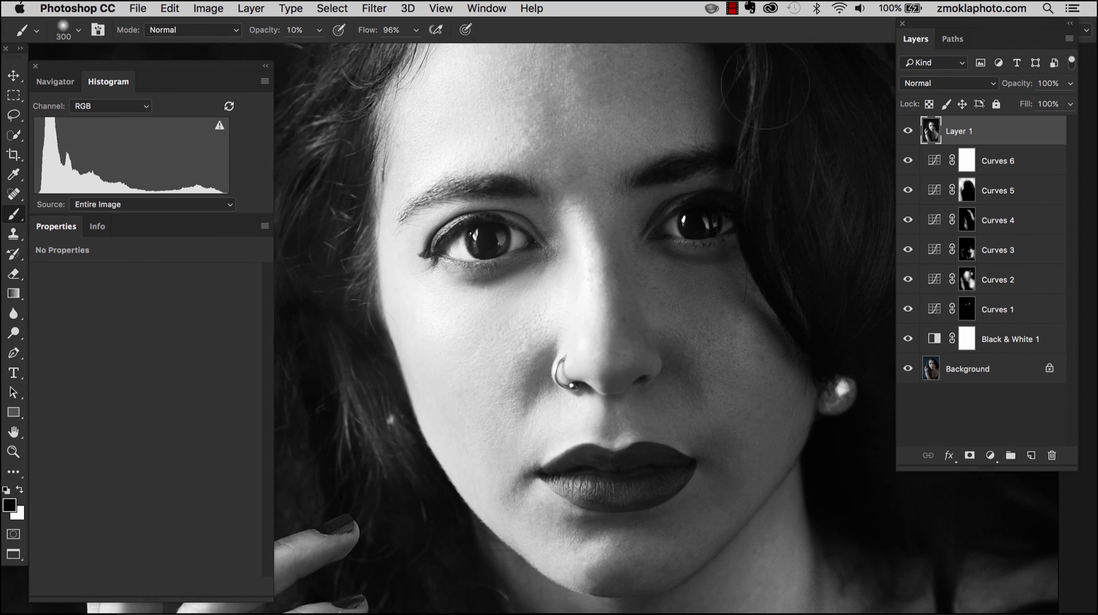
{"action": "left_click", "coordinate": [941, 84]}
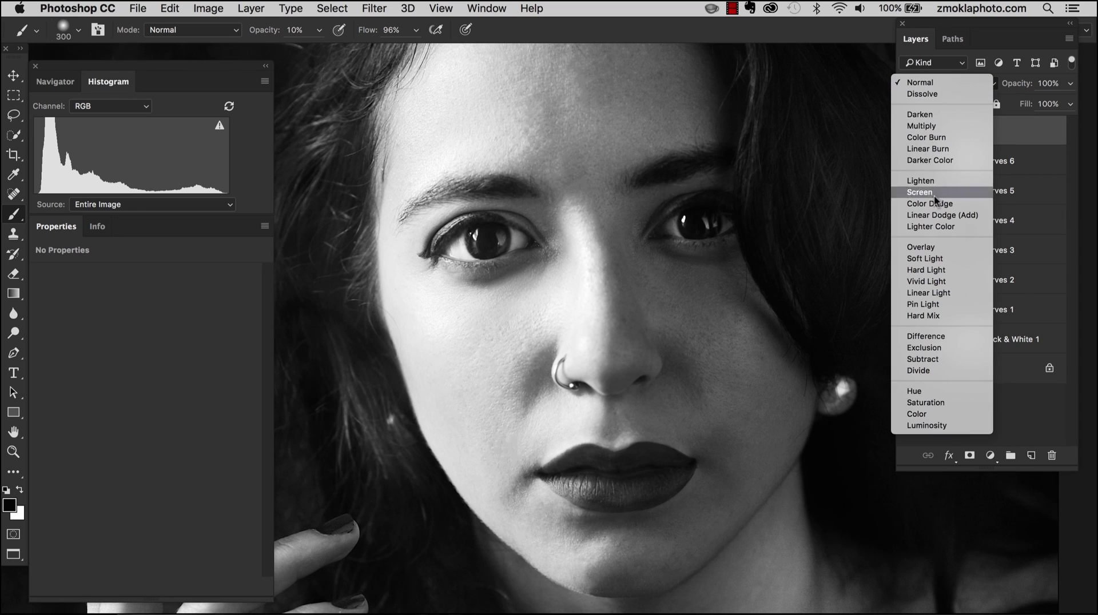
{"action": "left_click", "coordinate": [925, 247]}
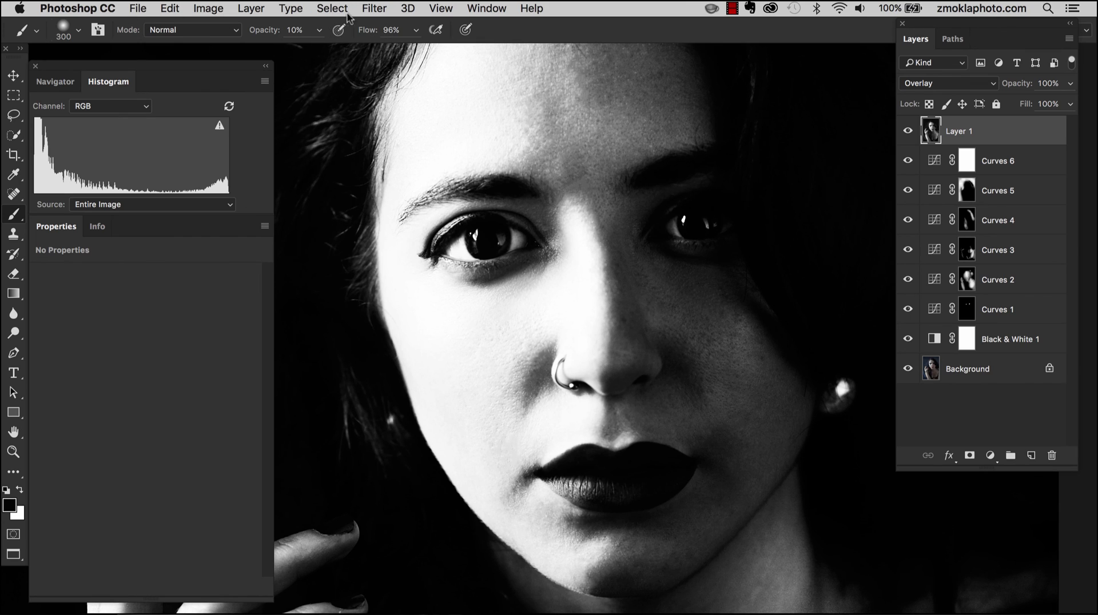
Step: Apply a High Pass filter with a small radius to the merged Overlay layer and inspect the face
{"action": "left_click", "coordinate": [374, 9]}
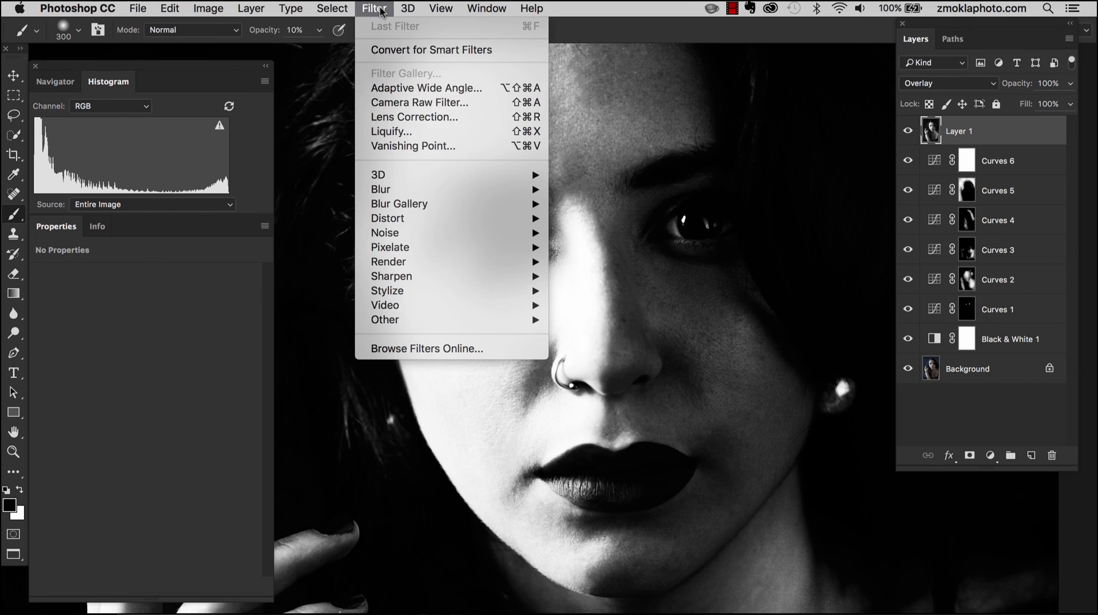
{"action": "mouse_move", "coordinate": [424, 320]}
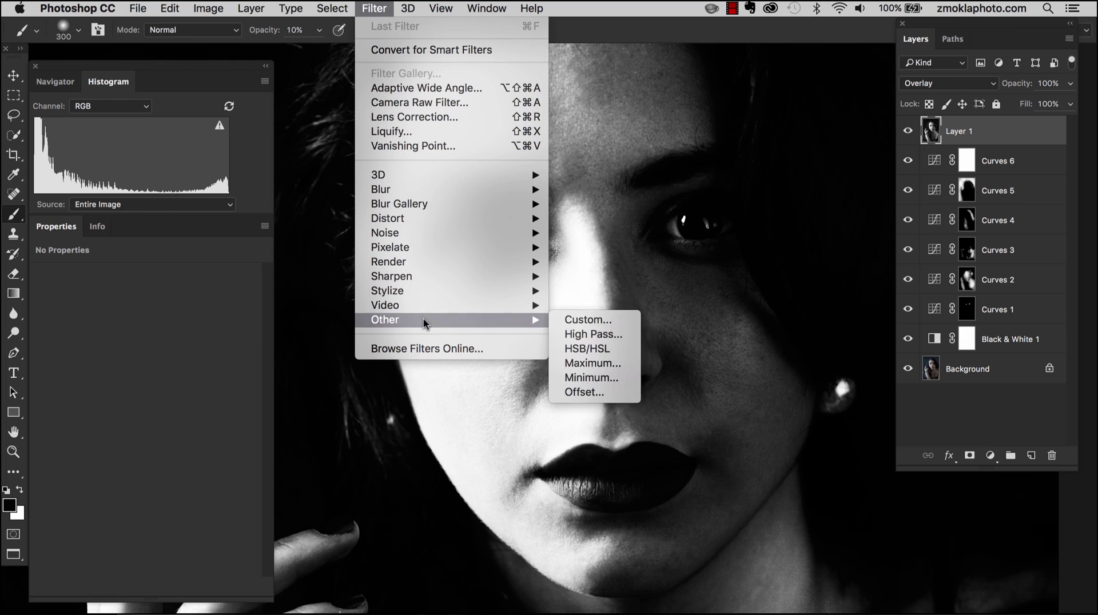
{"action": "left_click", "coordinate": [617, 333]}
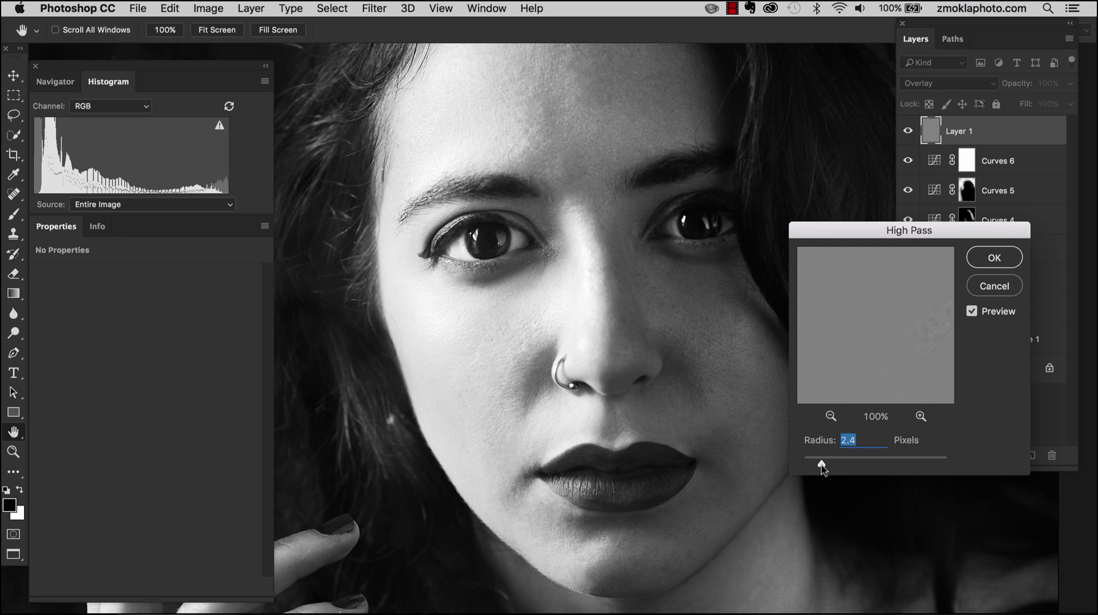
{"action": "mouse_move", "coordinate": [822, 466]}
{"action": "left_mouse_down"}
{"action": "mouse_move", "coordinate": [863, 467]}
{"action": "mouse_move", "coordinate": [819, 468]}
{"action": "left_mouse_up"}
{"action": "left_click", "coordinate": [994, 259]}
{"action": "key", "text": "b"}
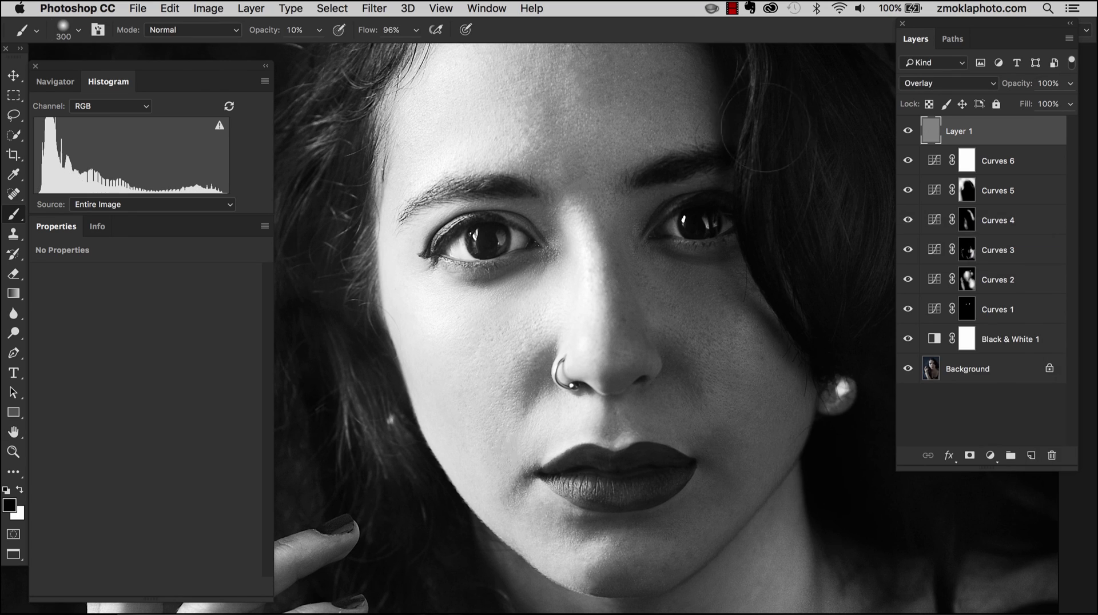
{"action": "key", "text": "ctrl+minus"}
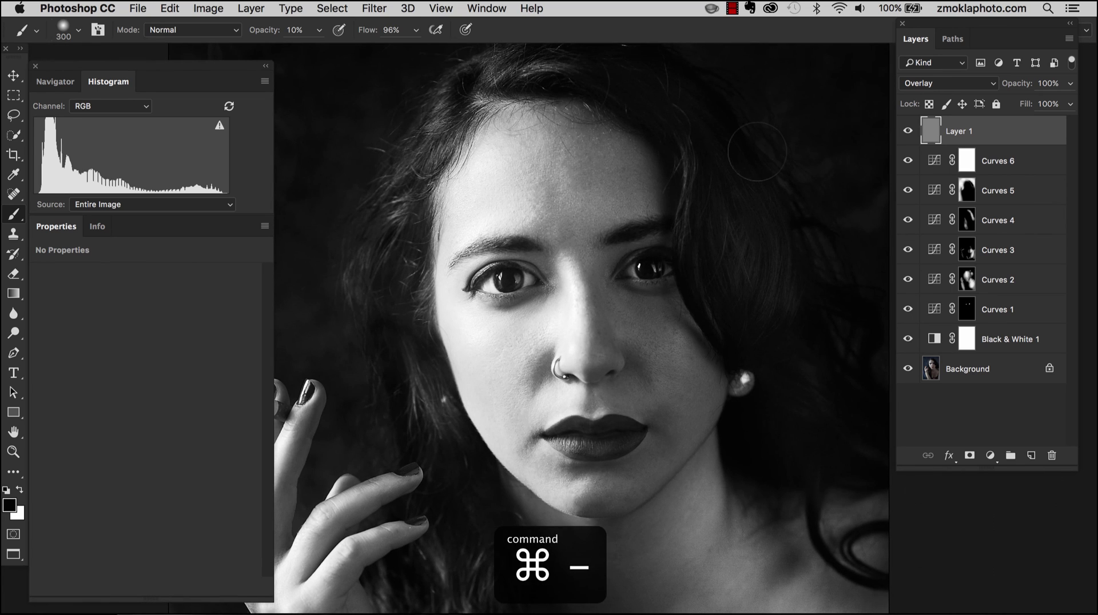
{"action": "left_click_drag", "start_coordinate": [621, 342], "coordinate": [631, 252]}
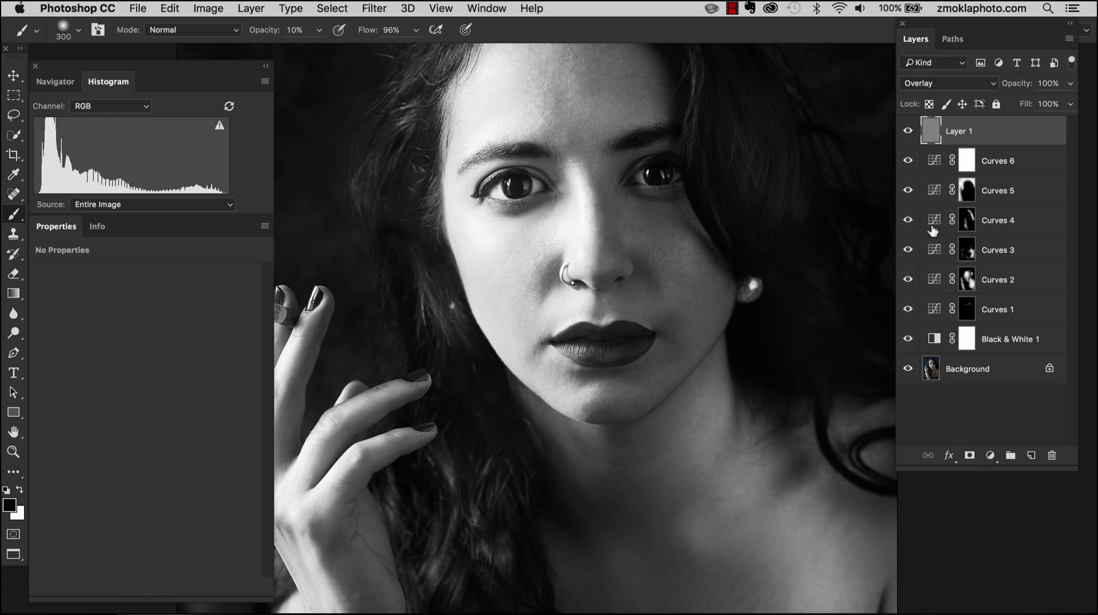
Step: Add a black layer mask to the High Pass layer and set up white painting at 60% opacity
{"action": "left_click", "coordinate": [971, 457], "text": "alt"}
{"action": "key", "text": "x"}
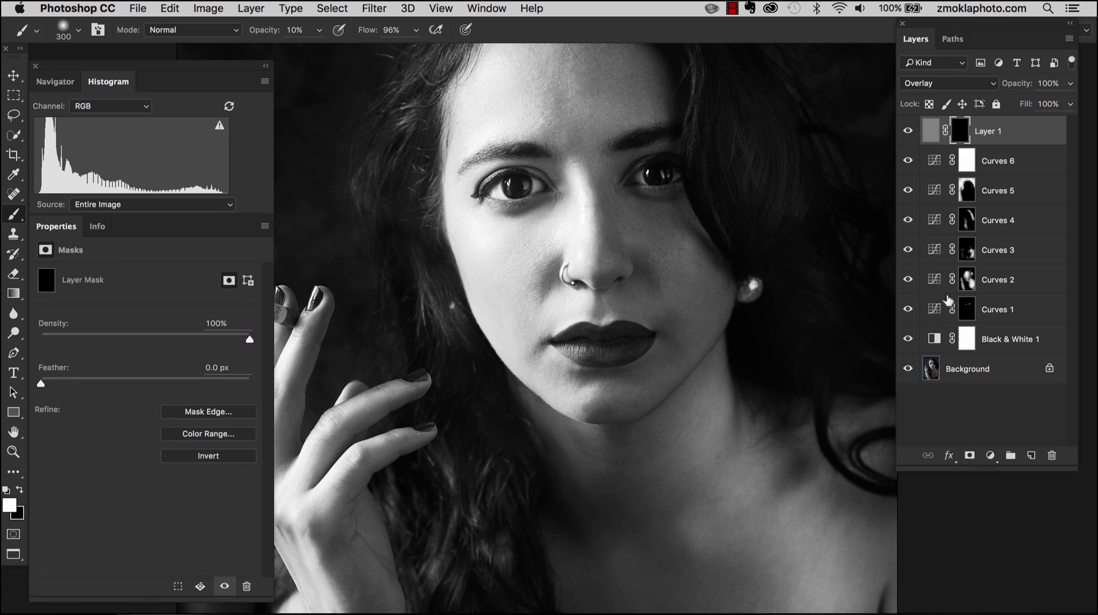
{"action": "left_click_drag", "start_coordinate": [717, 196], "coordinate": [732, 229]}
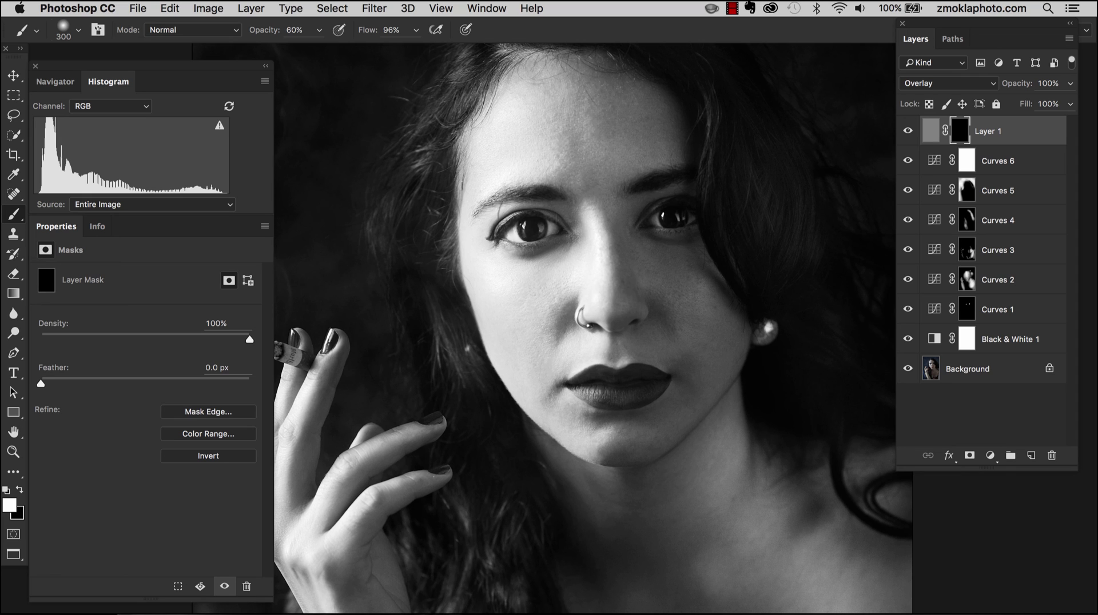
Step: Reveal the sharpening on both eyes and the lips by painting white at 60% opacity on the Layer 1 mask, reducing the brush to 250 pixels
{"action": "key", "text": "super+equal"}
{"action": "key", "text": "super+equal"}
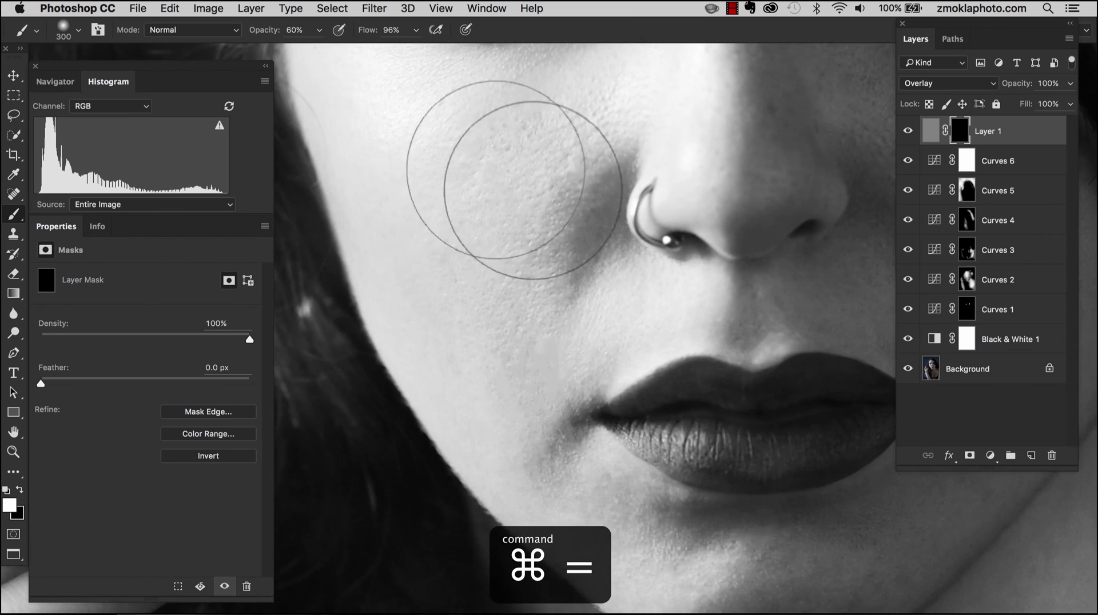
{"action": "left_click_drag", "start_coordinate": [556, 289], "coordinate": [563, 549]}
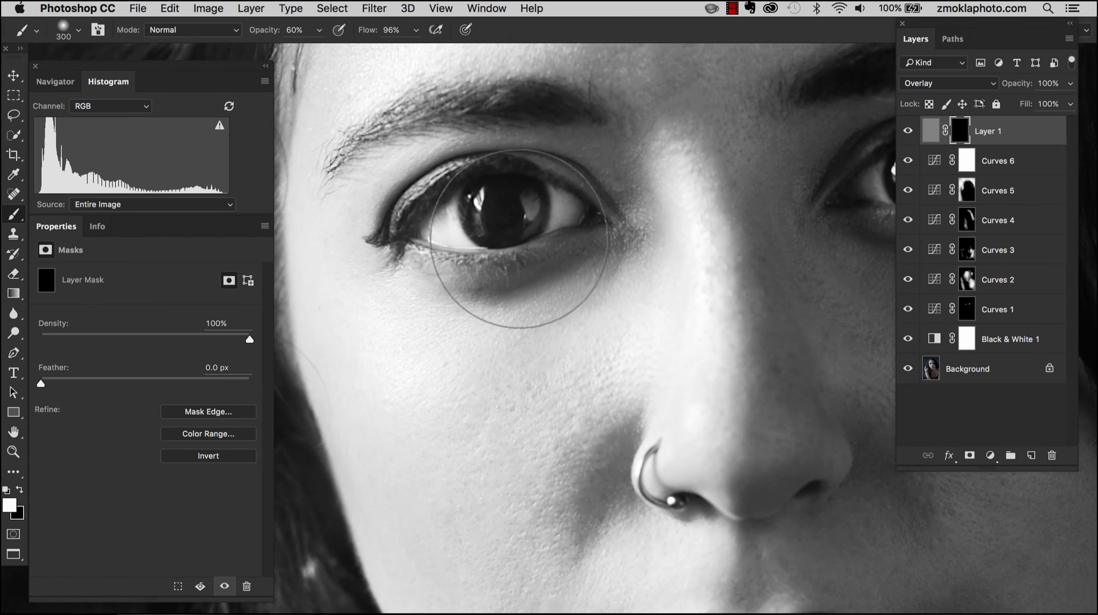
{"action": "key", "text": "bracketleft"}
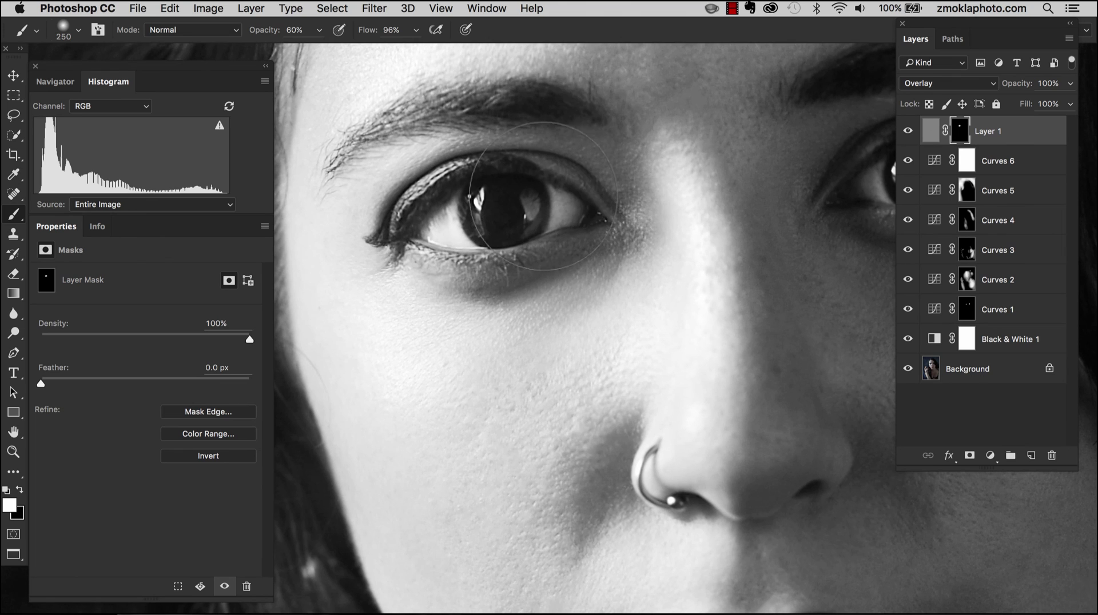
{"action": "key", "text": "super+minus"}
{"action": "key", "text": "super+minus"}
{"action": "key", "text": "super+minus"}
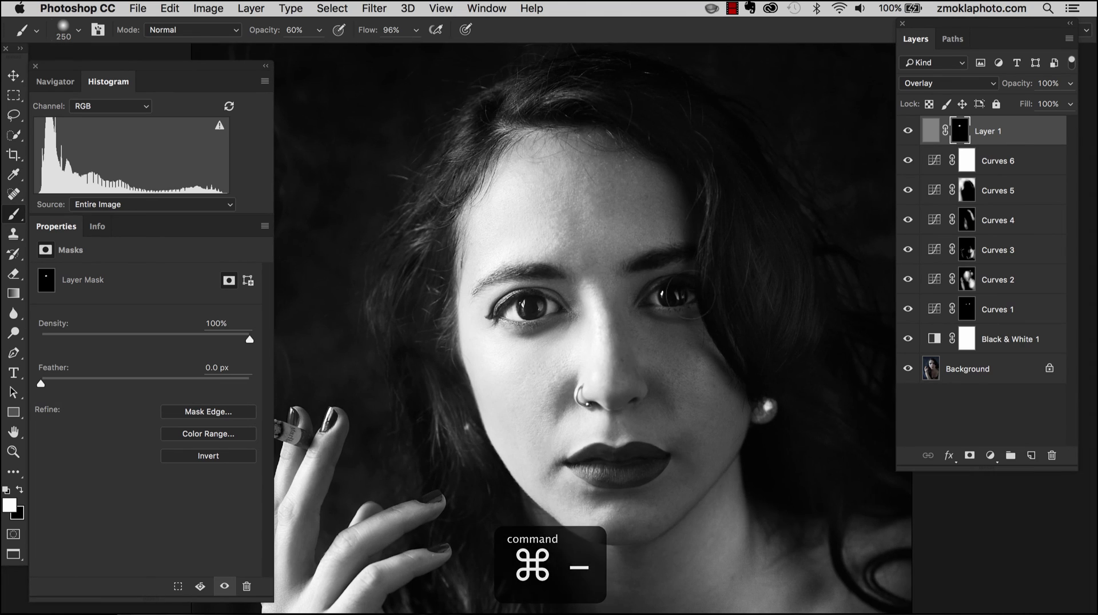
{"action": "left_click", "coordinate": [668, 298]}
{"action": "left_click_drag", "start_coordinate": [632, 346], "coordinate": [582, 275]}
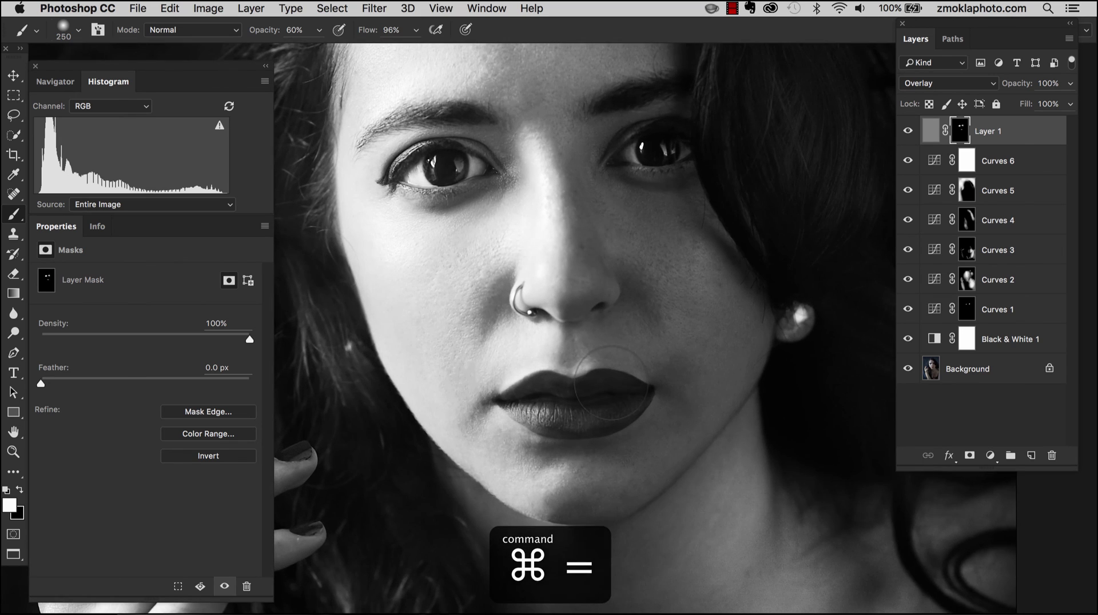
Step: Reveal the sharpening over the hair and hand by painting white on the Layer 1 mask with a 700-pixel brush at 60% opacity
{"action": "key", "text": "super+minus"}
{"action": "key", "text": "super+minus"}
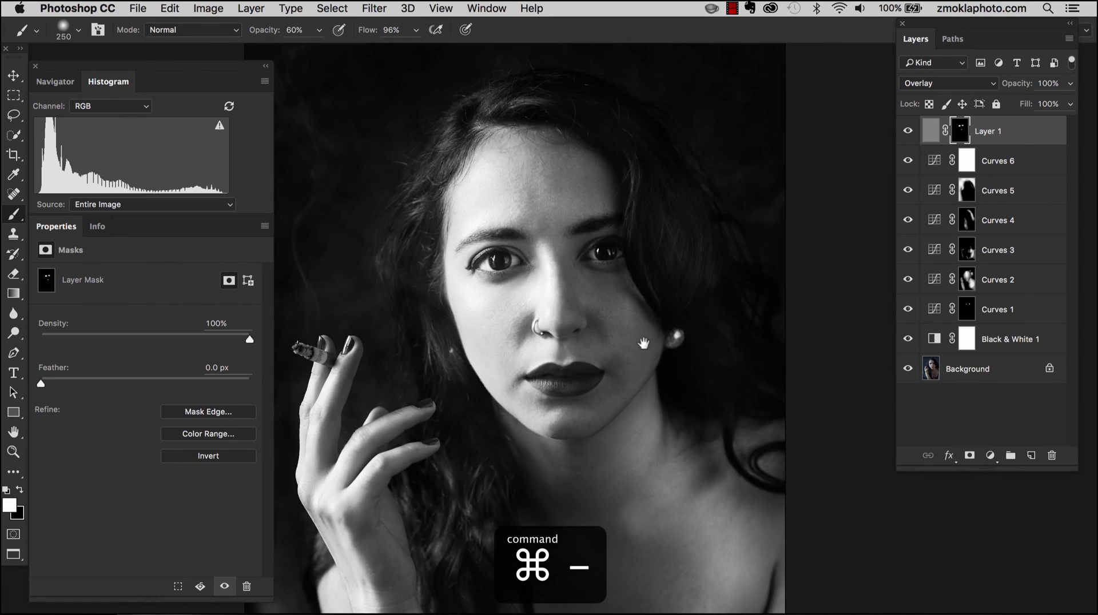
{"action": "left_click_drag", "start_coordinate": [643, 343], "coordinate": [596, 357]}
{"action": "left_click_drag", "start_coordinate": [607, 172], "coordinate": [527, 115]}
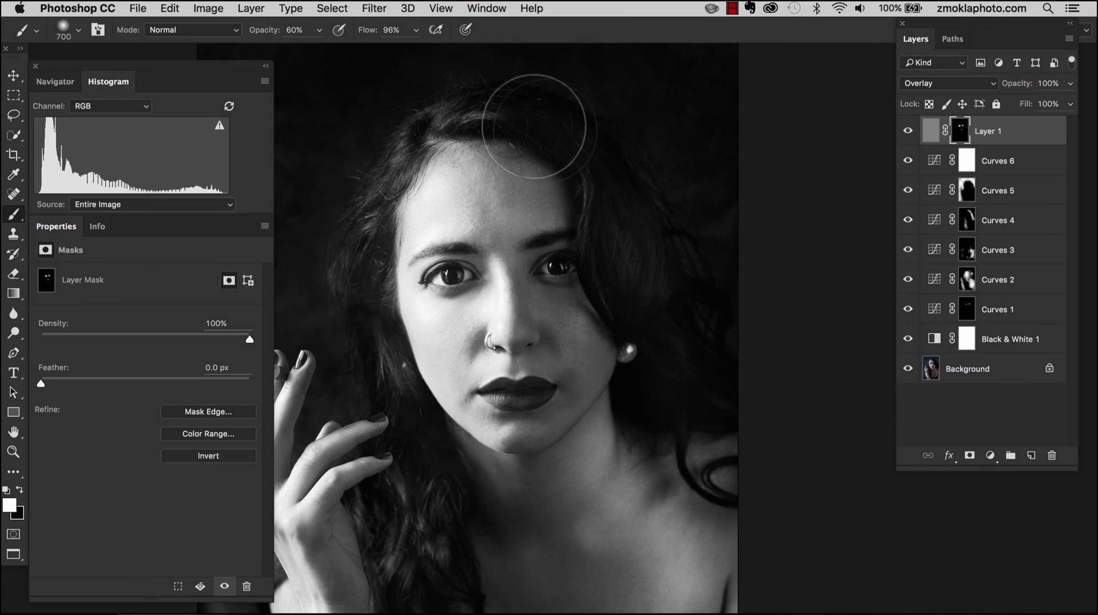
{"action": "key", "text": "bracketright"}
{"action": "key", "text": "bracketright"}
{"action": "left_click_drag", "start_coordinate": [609, 436], "coordinate": [737, 309]}
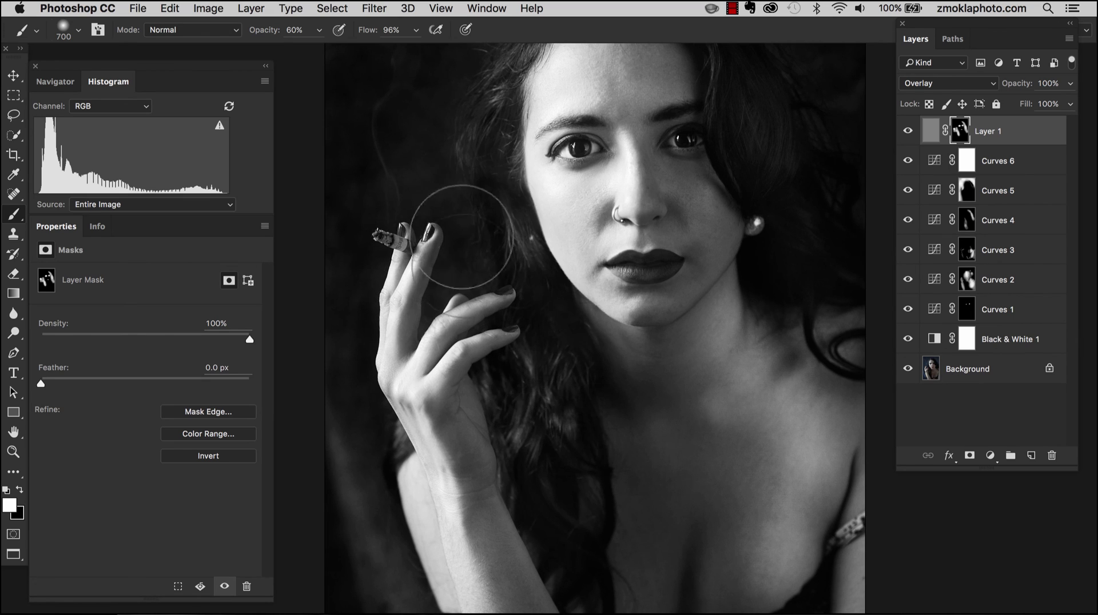
{"action": "scroll", "coordinate": [443, 216], "scroll_direction": "down", "scroll_amount": 5}
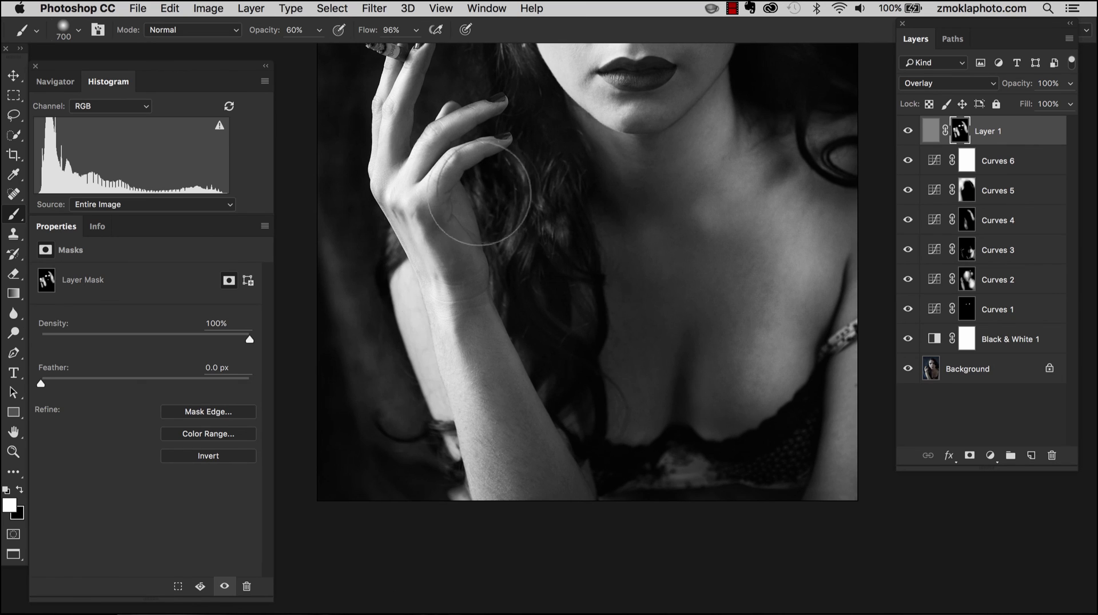
{"action": "scroll", "coordinate": [449, 343], "scroll_direction": "up", "scroll_amount": 7}
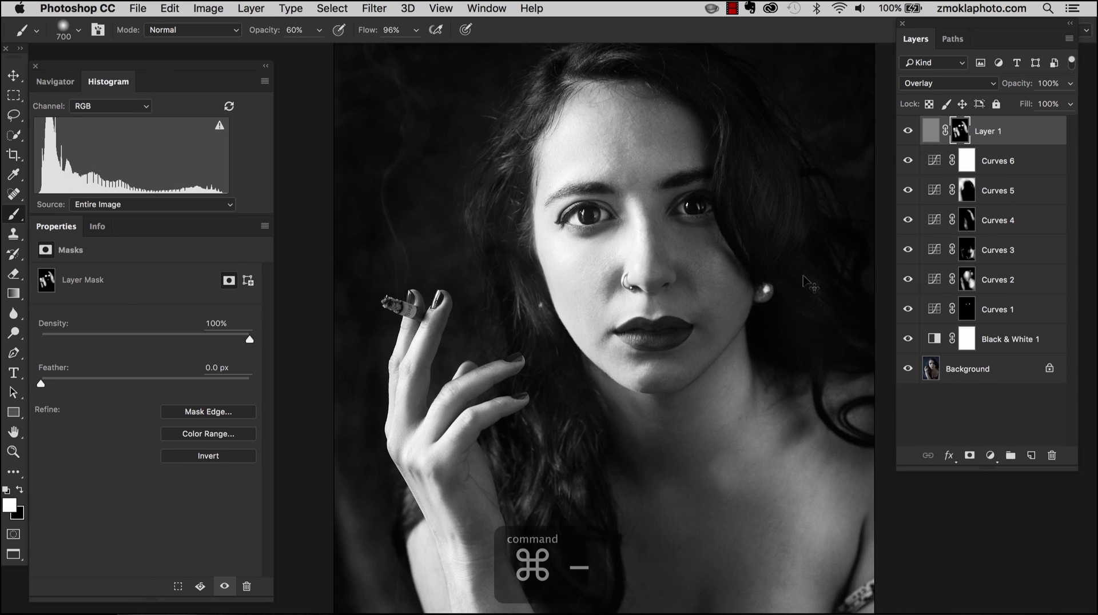
Step: Switch to the Move tool and examine the finished portrait at several magnifications, with the interface panels hidden for an unobstructed view
{"action": "key", "text": "super+minus"}
{"action": "key", "text": "v"}
{"action": "left_click_drag", "start_coordinate": [769, 347], "coordinate": [773, 304]}
{"action": "key", "text": "super+equal"}
{"action": "key", "text": "super+equal"}
{"action": "key", "text": "super+equal"}
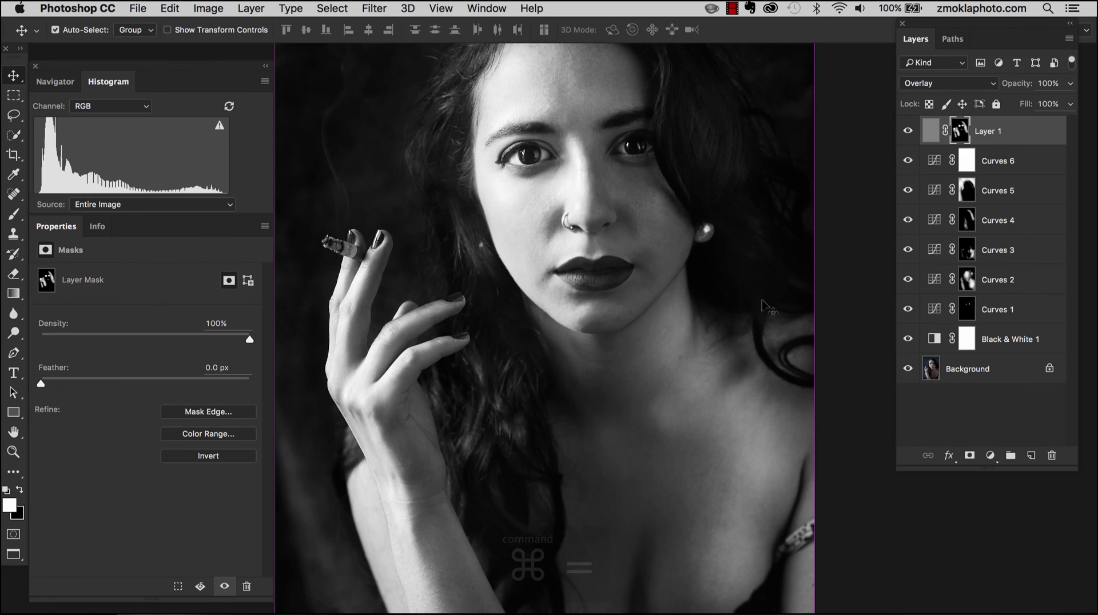
{"action": "key", "text": "super+equal"}
{"action": "left_click_drag", "start_coordinate": [710, 175], "coordinate": [755, 355]}
{"action": "key", "text": "Tab"}
{"action": "key", "text": "super+equal"}
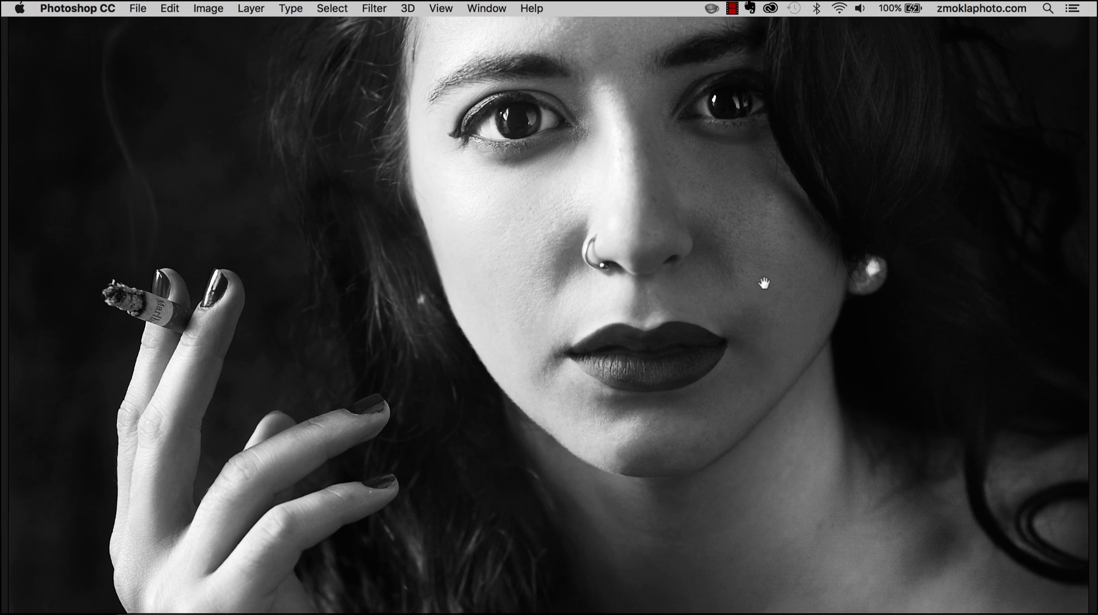
{"action": "left_click_drag", "start_coordinate": [767, 279], "coordinate": [764, 309]}
{"action": "key", "text": "super+minus"}
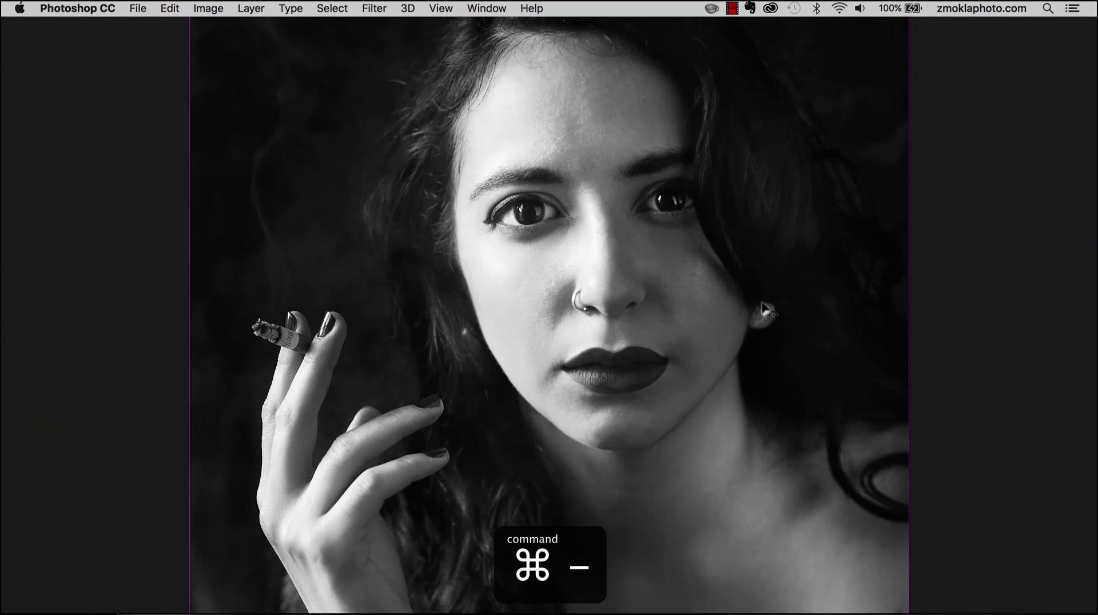
{"action": "left_click_drag", "start_coordinate": [788, 365], "coordinate": [837, 282]}
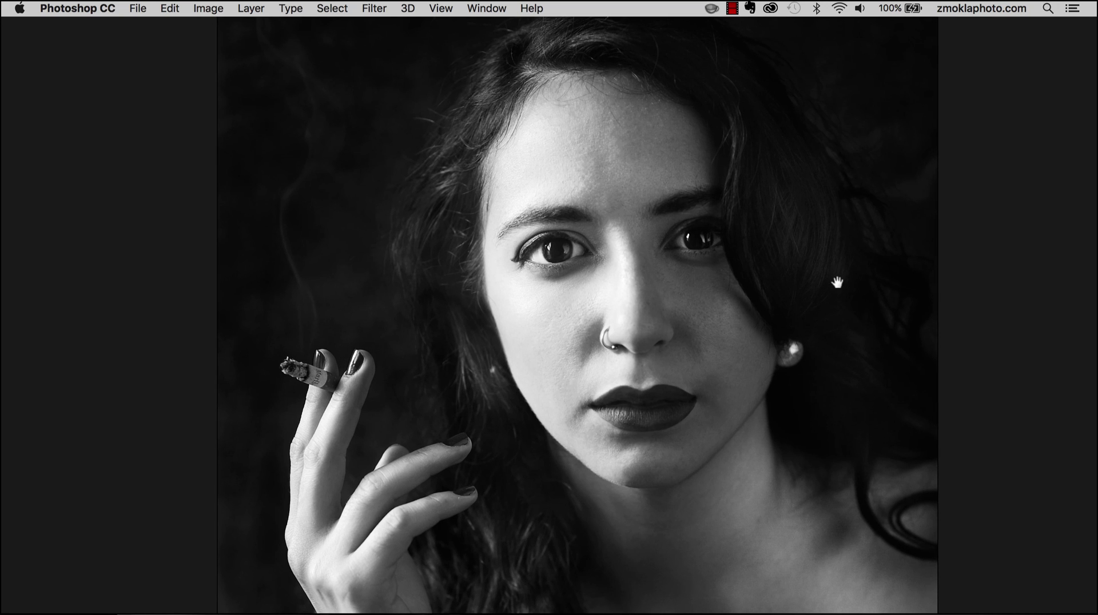
{"action": "key", "text": "super+equal"}
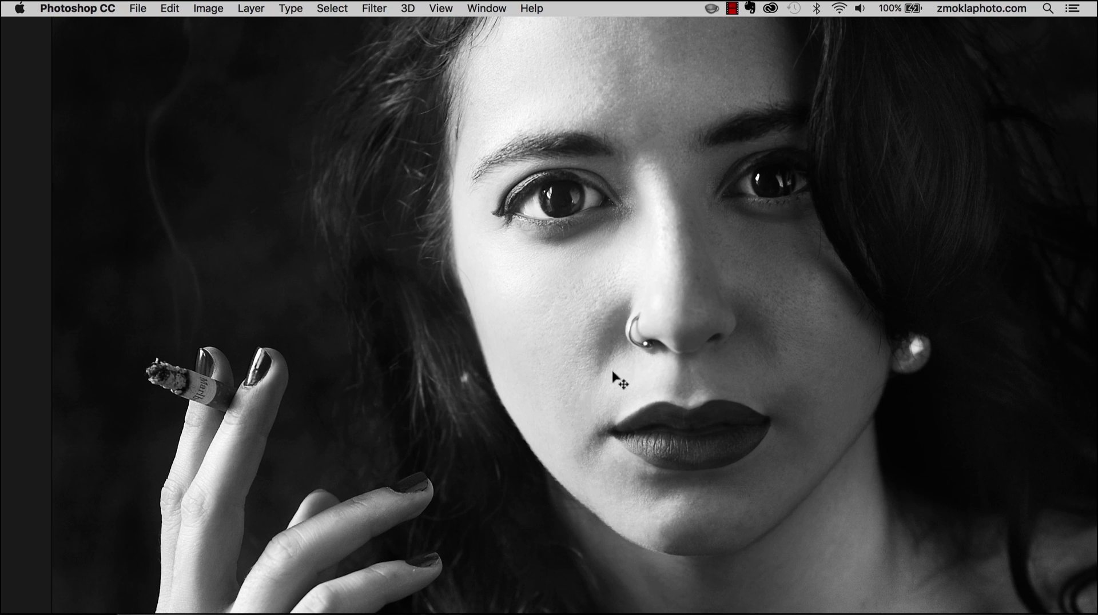
{"action": "key", "text": "cmd+minus"}
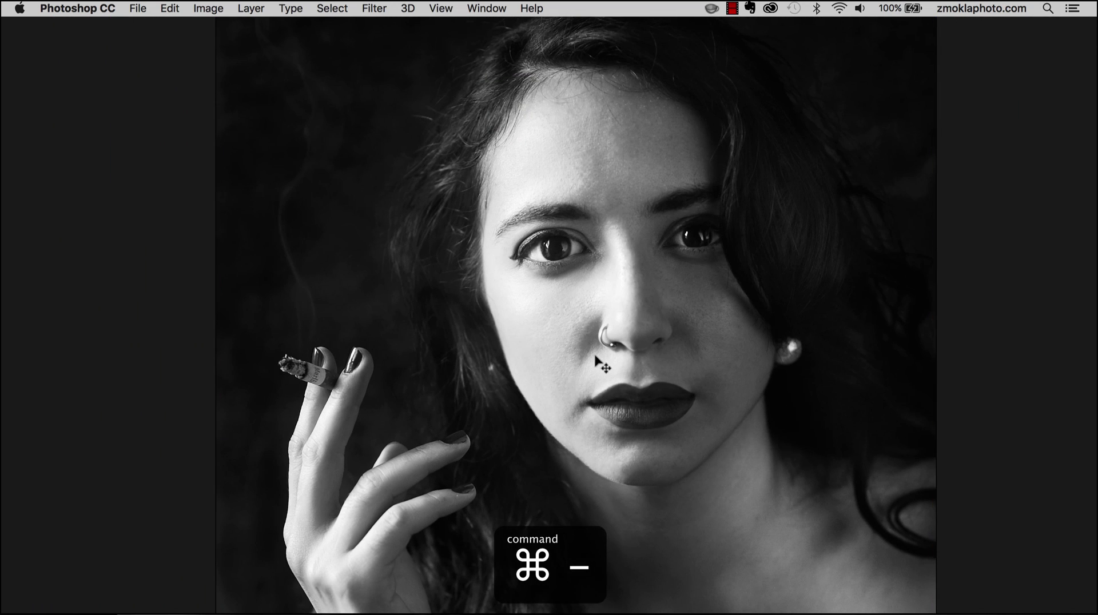
{"action": "mouse_move", "coordinate": [668, 443]}
{"action": "left_mouse_down"}
{"action": "mouse_move", "coordinate": [681, 177]}
{"action": "mouse_move", "coordinate": [669, 270]}
{"action": "mouse_move", "coordinate": [675, 460]}
{"action": "mouse_move", "coordinate": [673, 442]}
{"action": "left_mouse_up"}
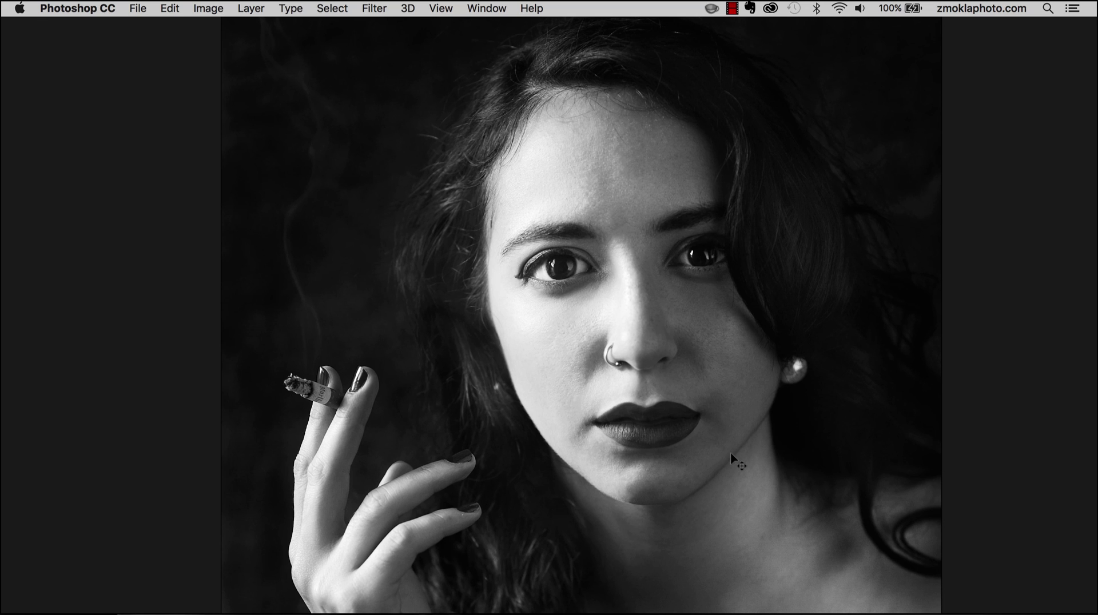
{"action": "key", "text": "cmd+equal"}
{"action": "left_click_drag", "start_coordinate": [737, 444], "coordinate": [681, 372]}
Step: Restore the panels and compare the result with the original by isolating the Background layer, returning to all layers
{"action": "key", "text": "Tab"}
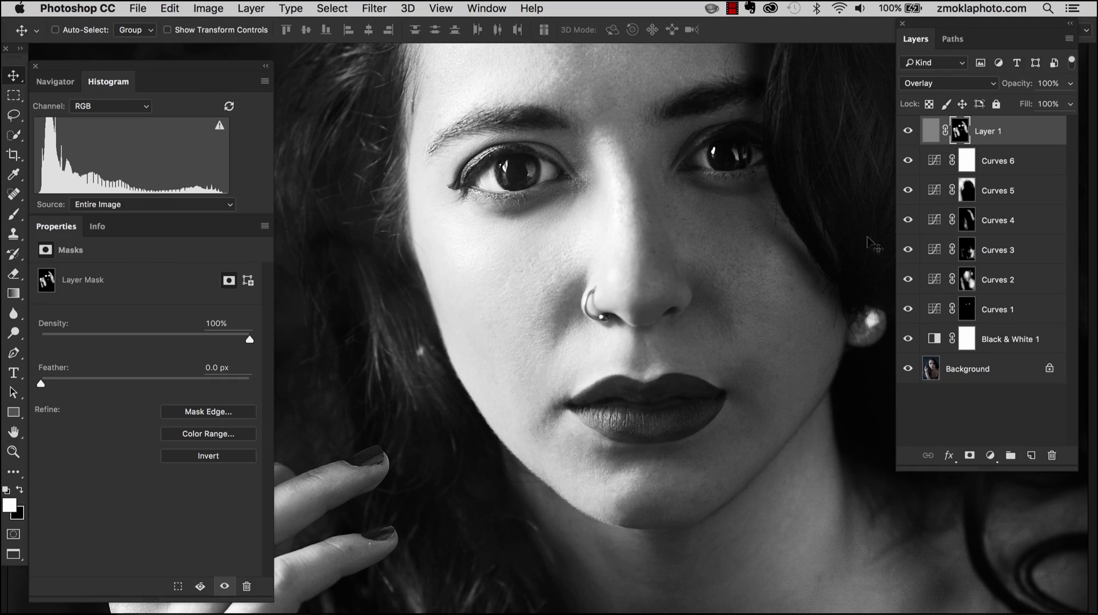
{"action": "left_click", "coordinate": [908, 370], "text": "alt"}
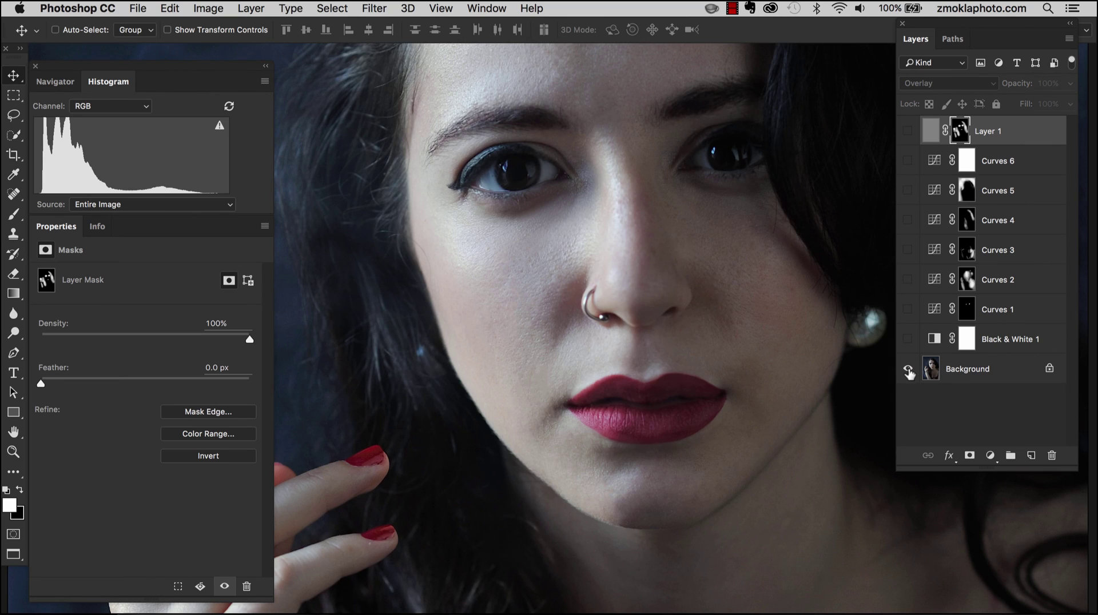
{"action": "left_click", "coordinate": [908, 370], "text": "alt"}
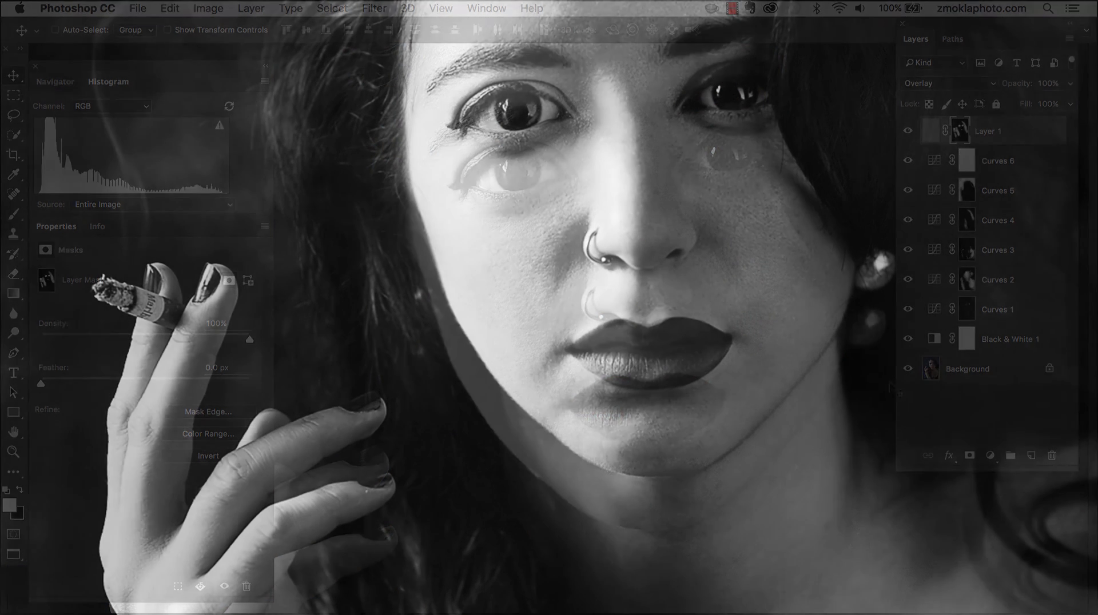